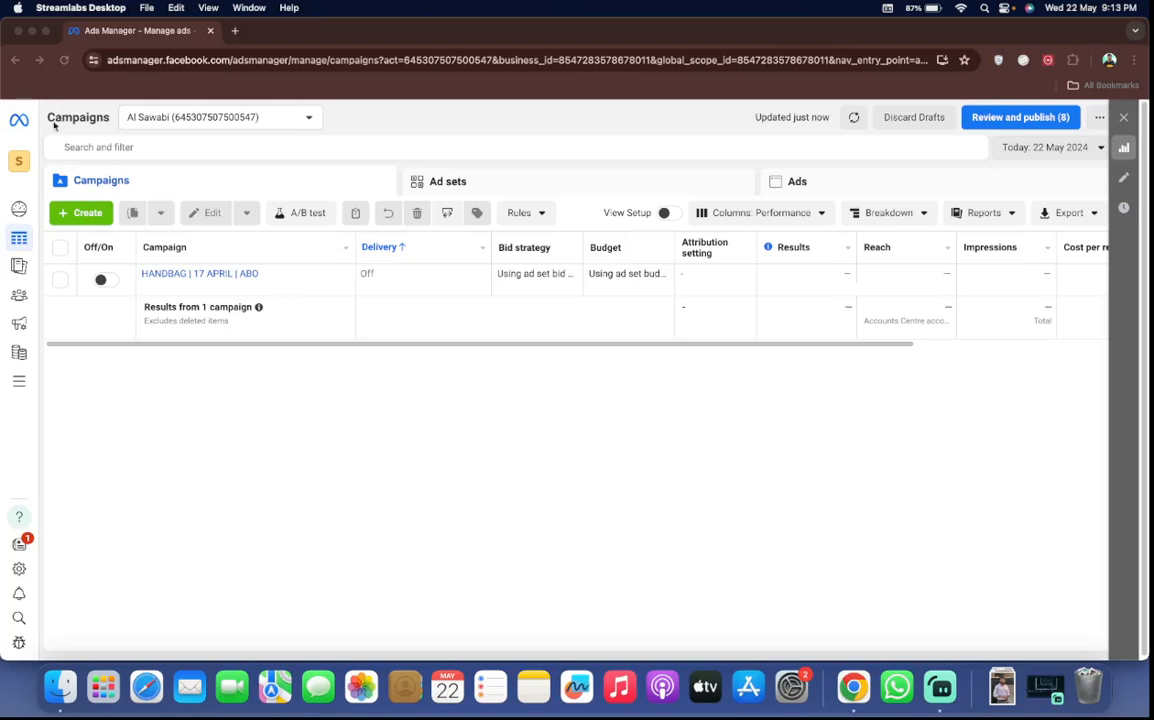
Open the Al Sawabi ad account in Ads Manager from the savints1 business settings and close the Business Settings tab
click(20, 162)
click(20, 162)
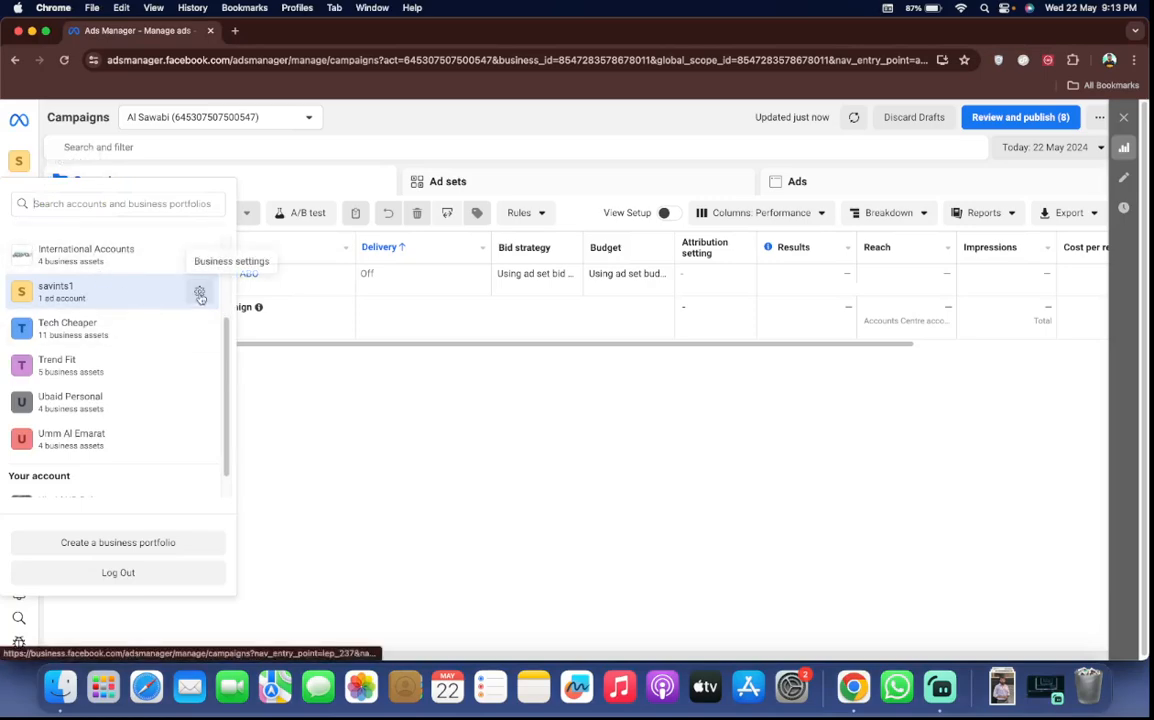
click(200, 295)
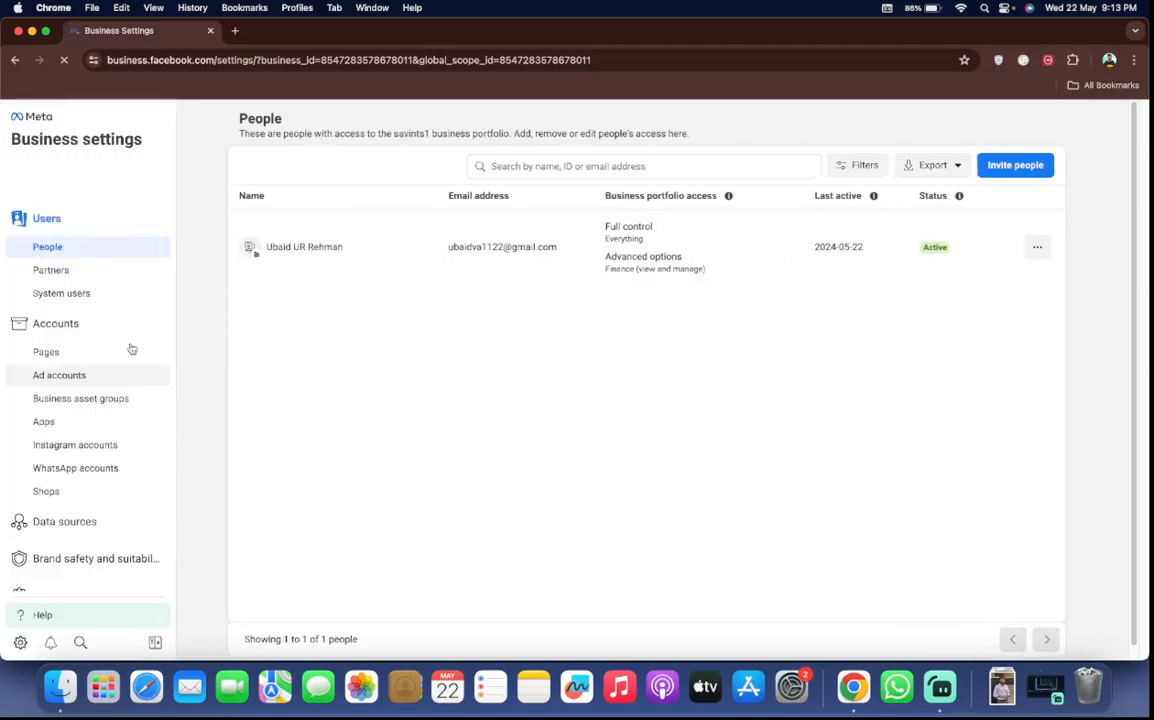
click(103, 375)
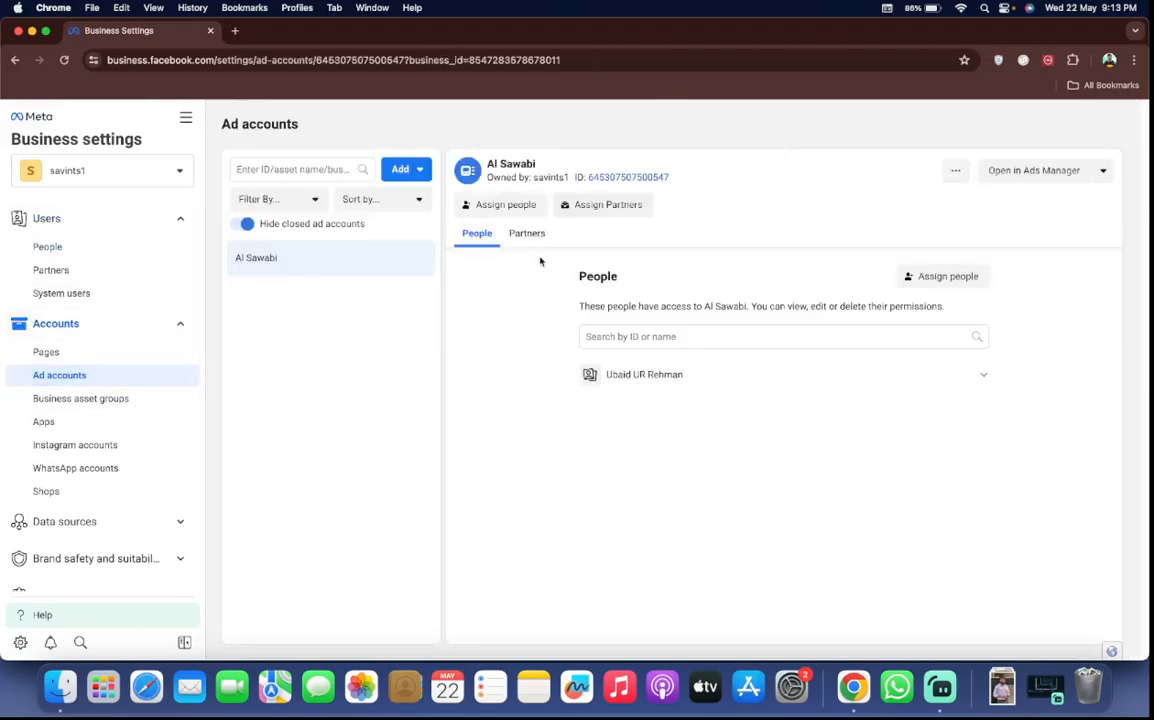
click(1008, 165)
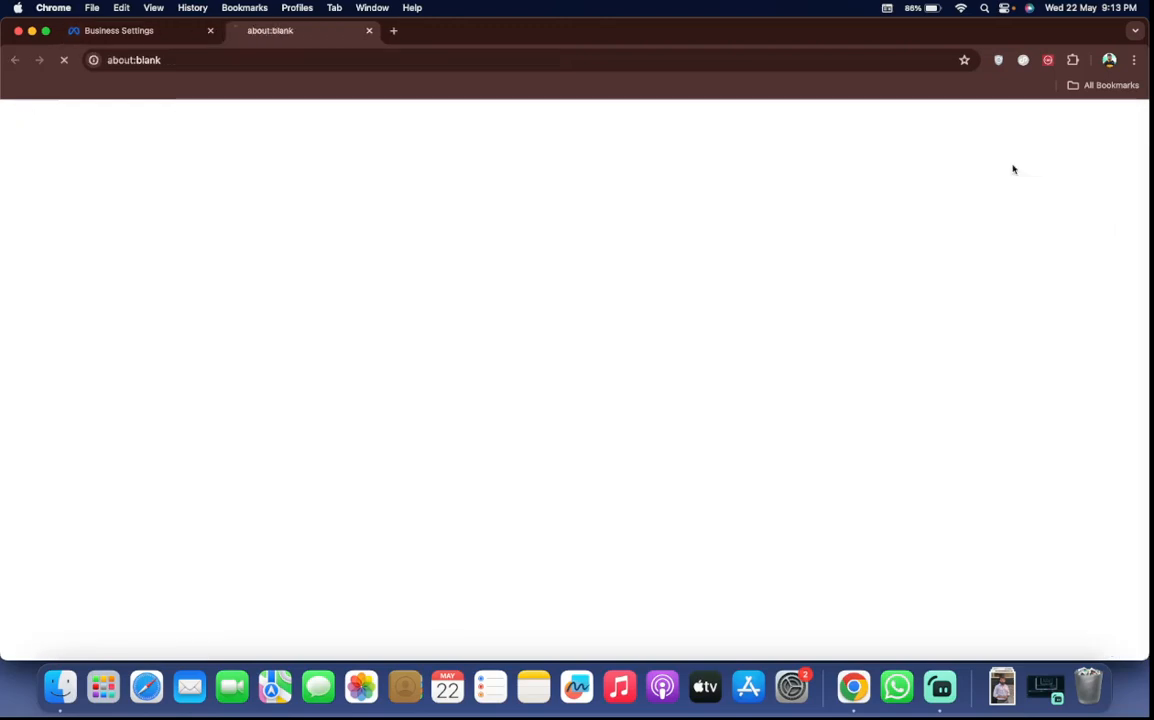
click(210, 31)
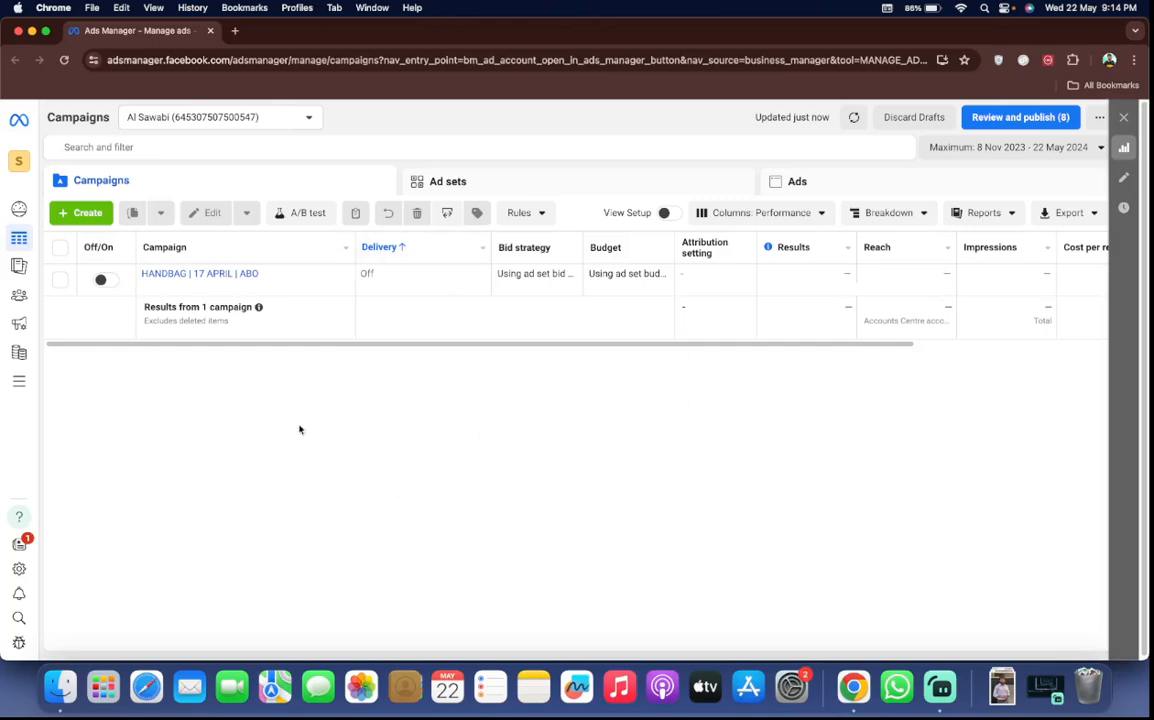
Review the ad setup checklist in the account overview and return to the campaigns list
mouse_move(25, 355)
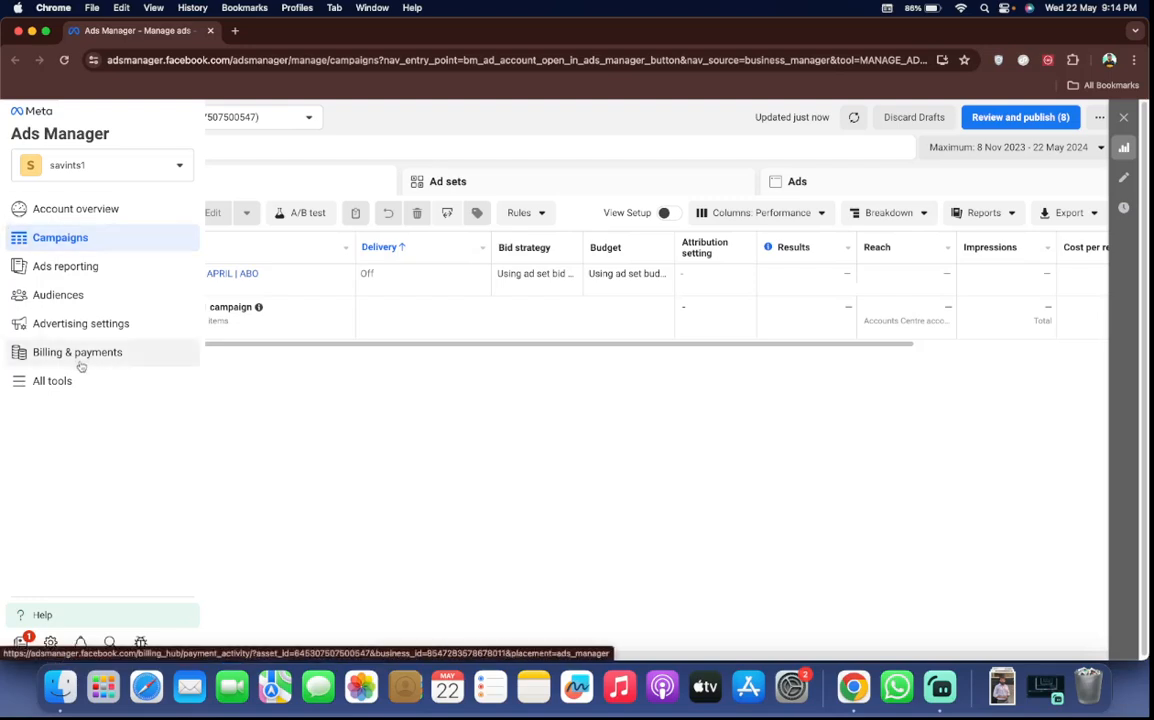
click(60, 212)
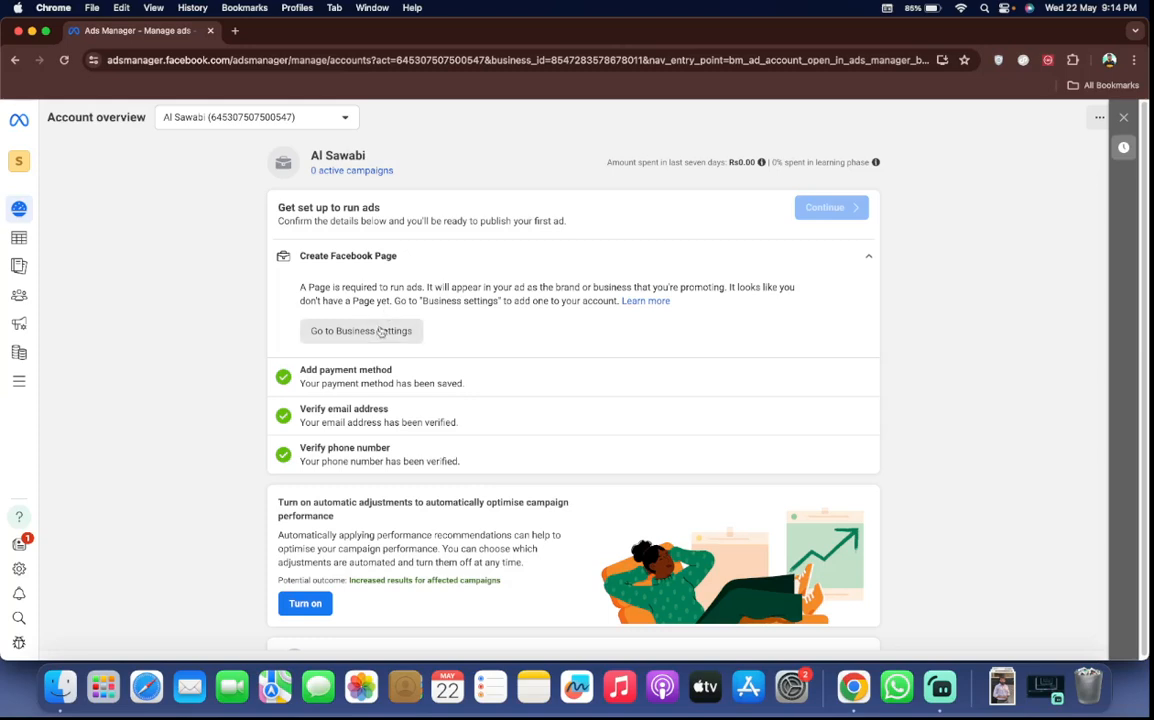
scroll(433, 391, down, 3)
scroll(360, 394, up, 3)
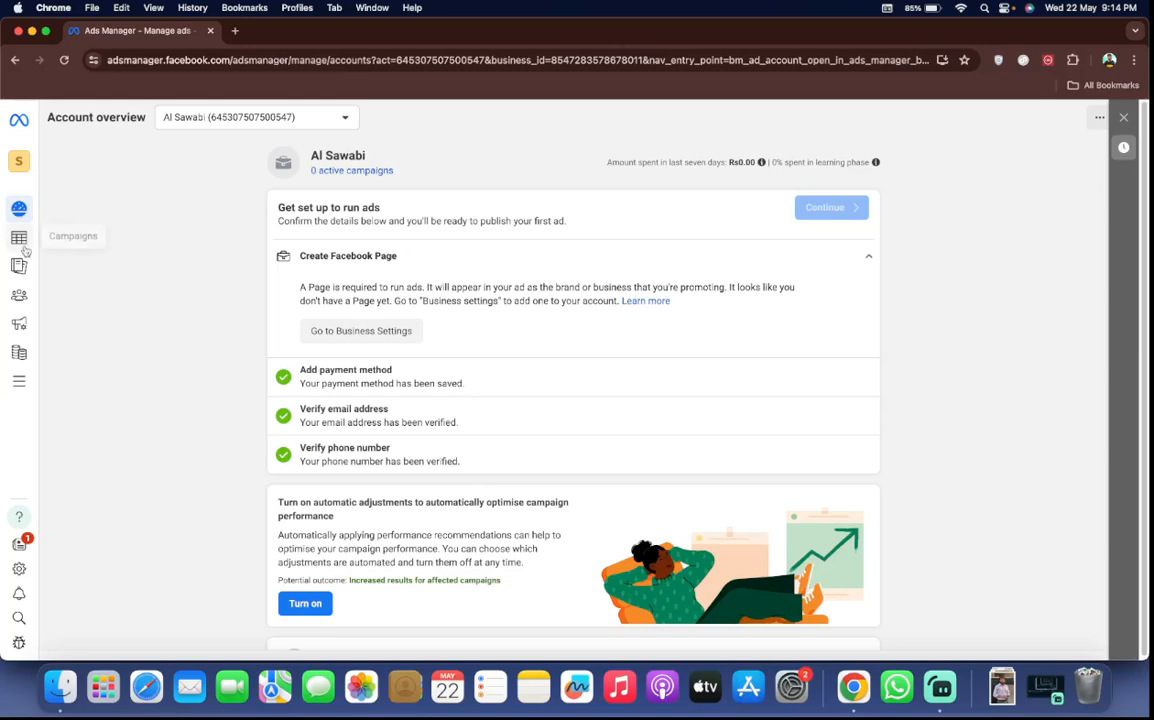
click(56, 236)
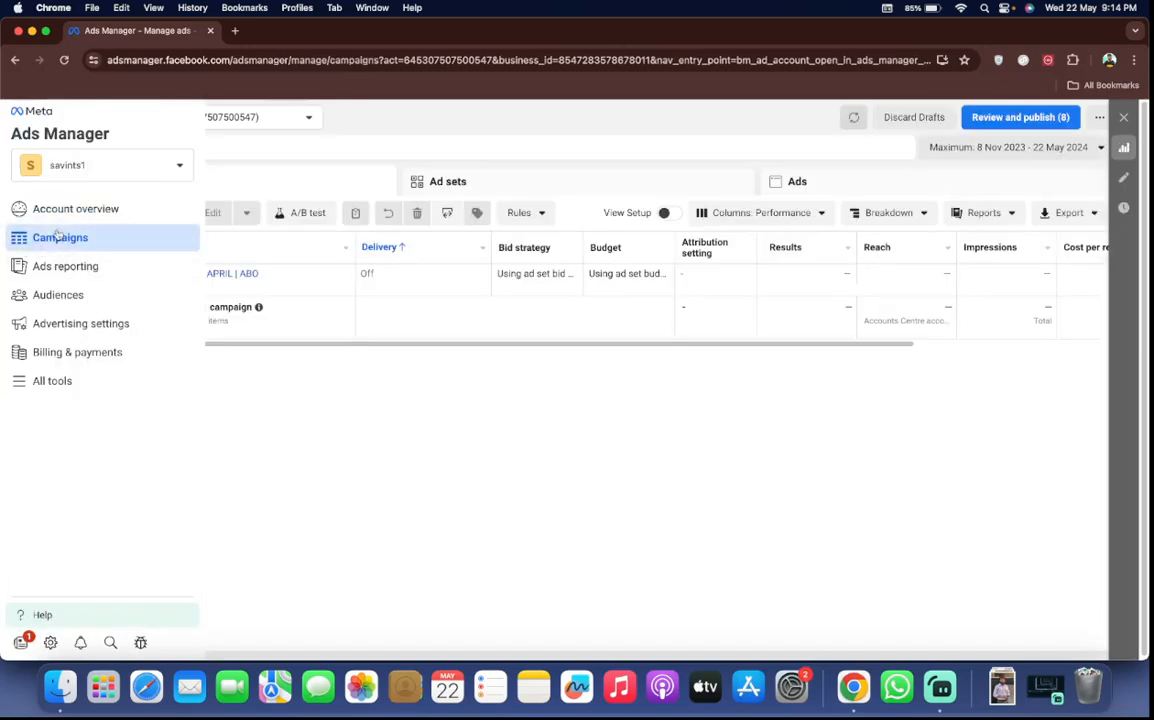
Open the payment settings of the Al Sawabi ad account under Billing & payments and look through its billing sections
click(74, 356)
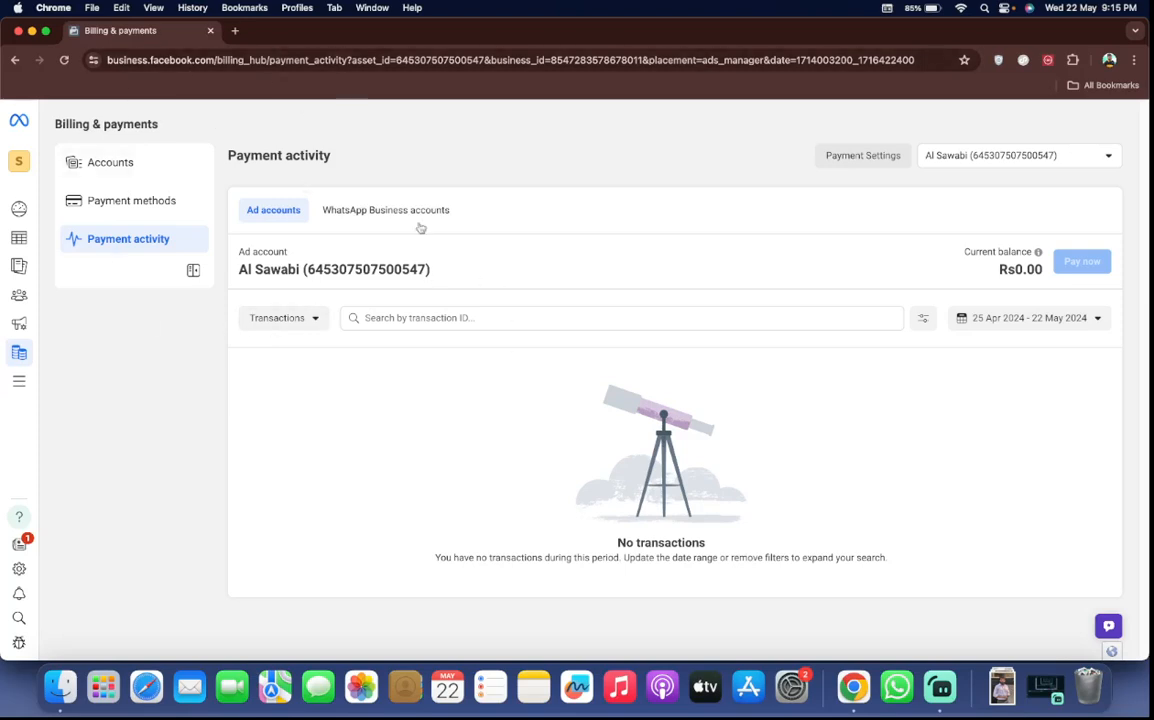
click(867, 158)
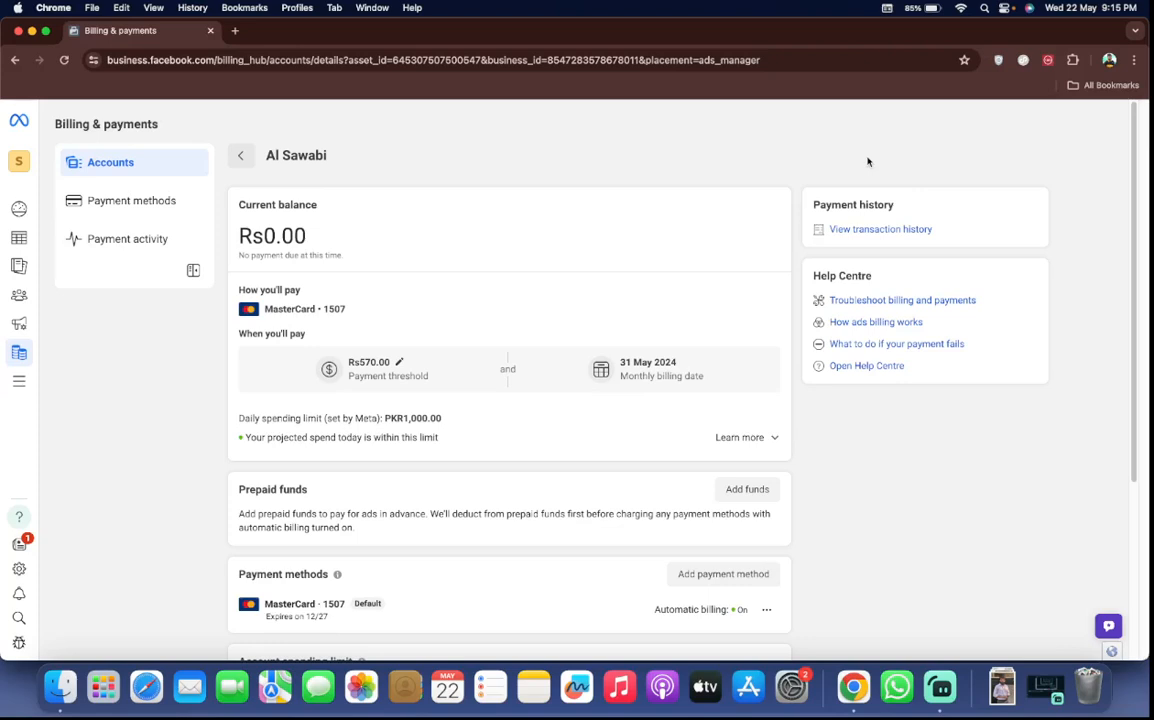
scroll(798, 373, down, 5)
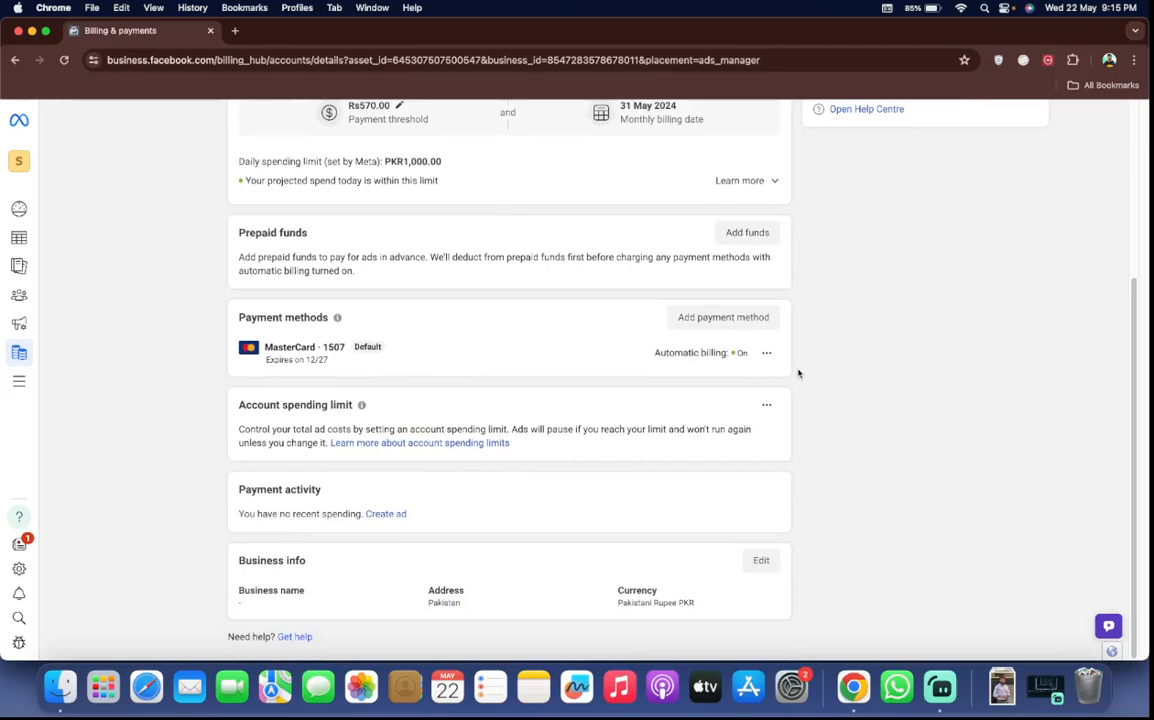
scroll(798, 373, up, 5)
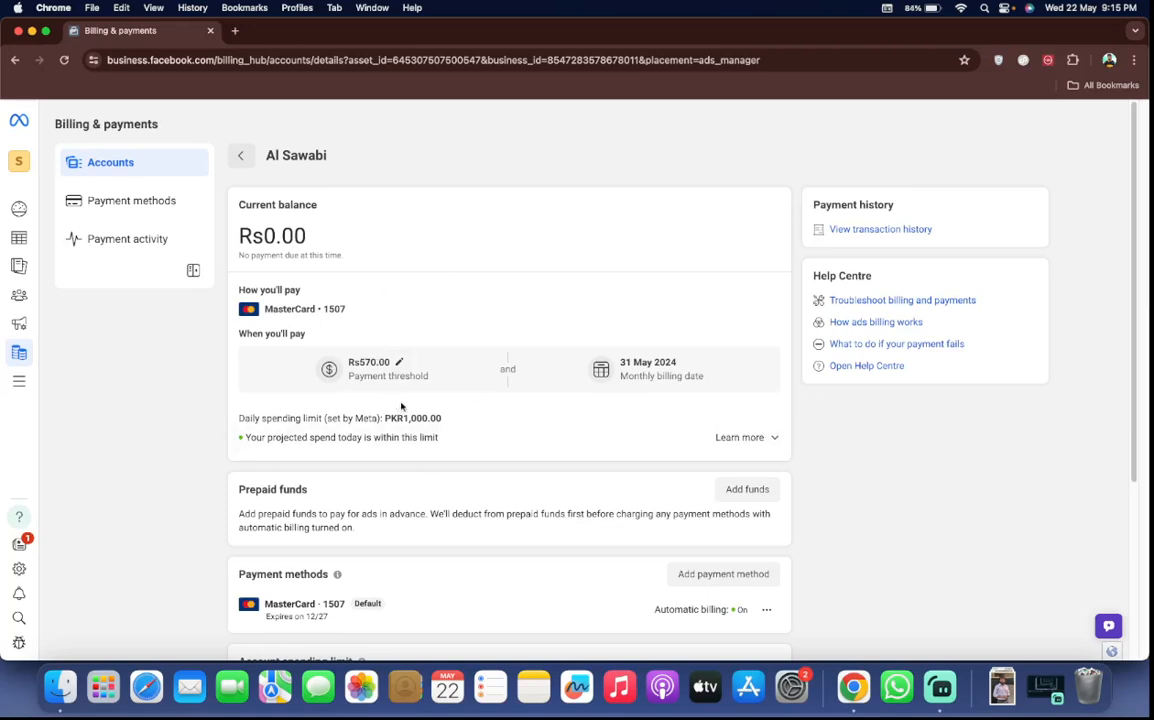
Enter a new payment threshold amount for the Al Sawabi ad account and save it
click(395, 364)
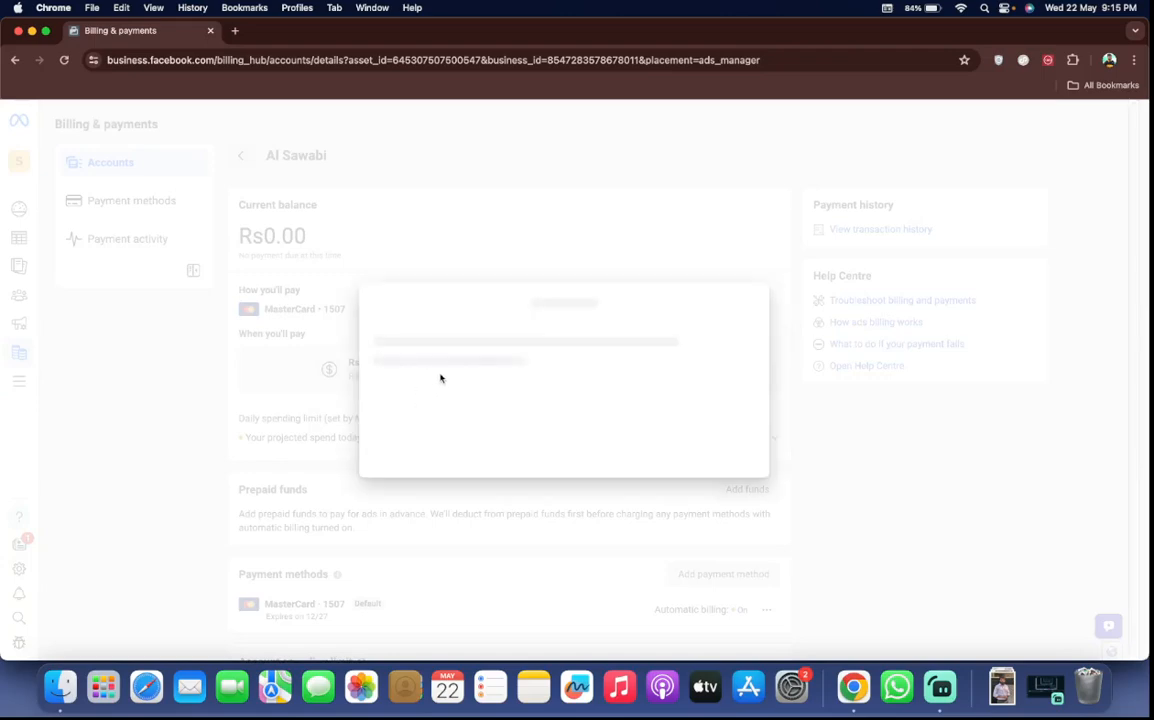
click(440, 420)
text(1)
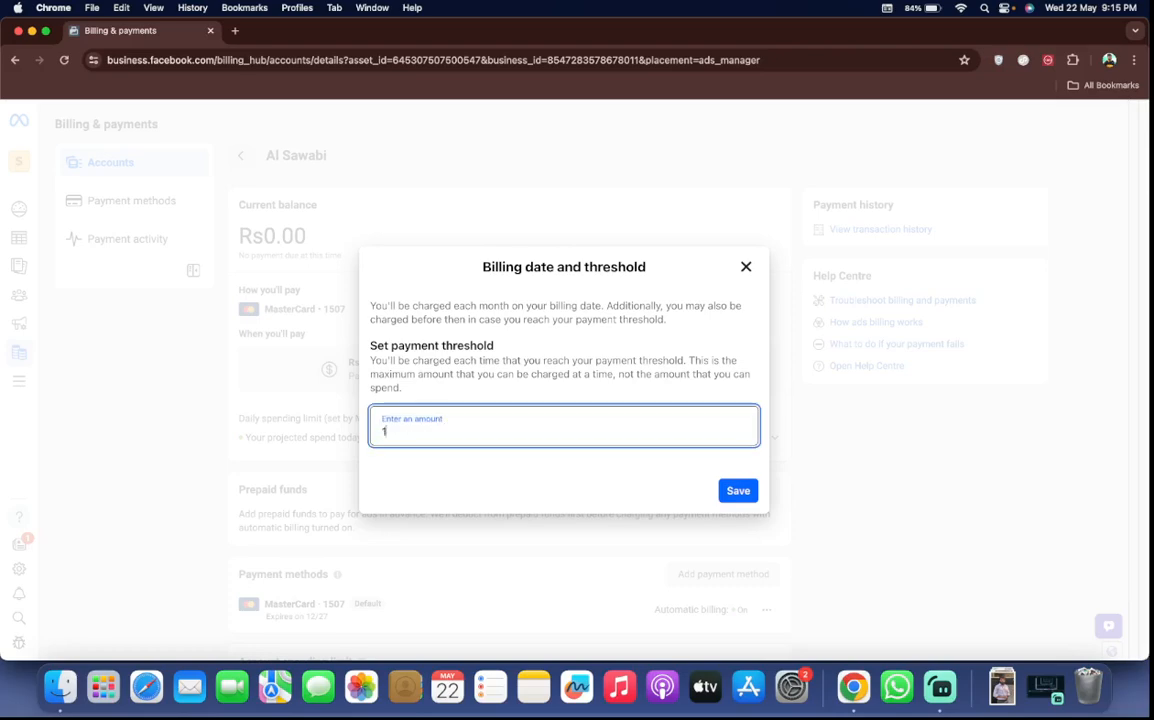
text(00000)
click(741, 494)
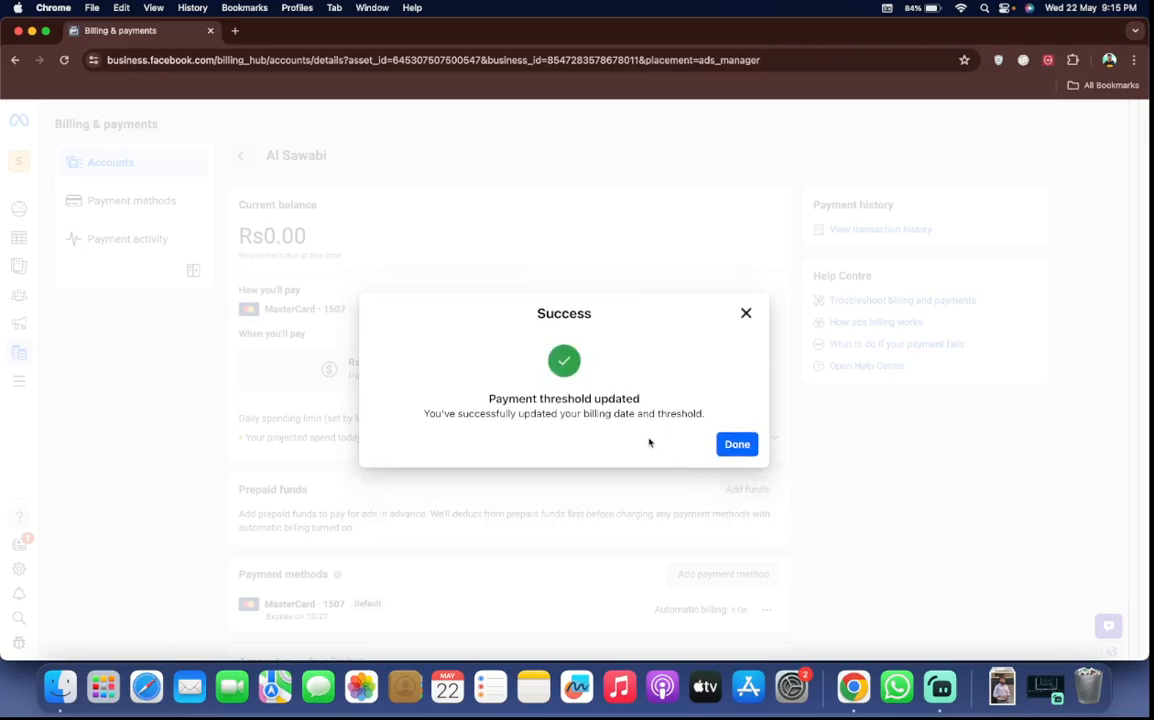
click(721, 445)
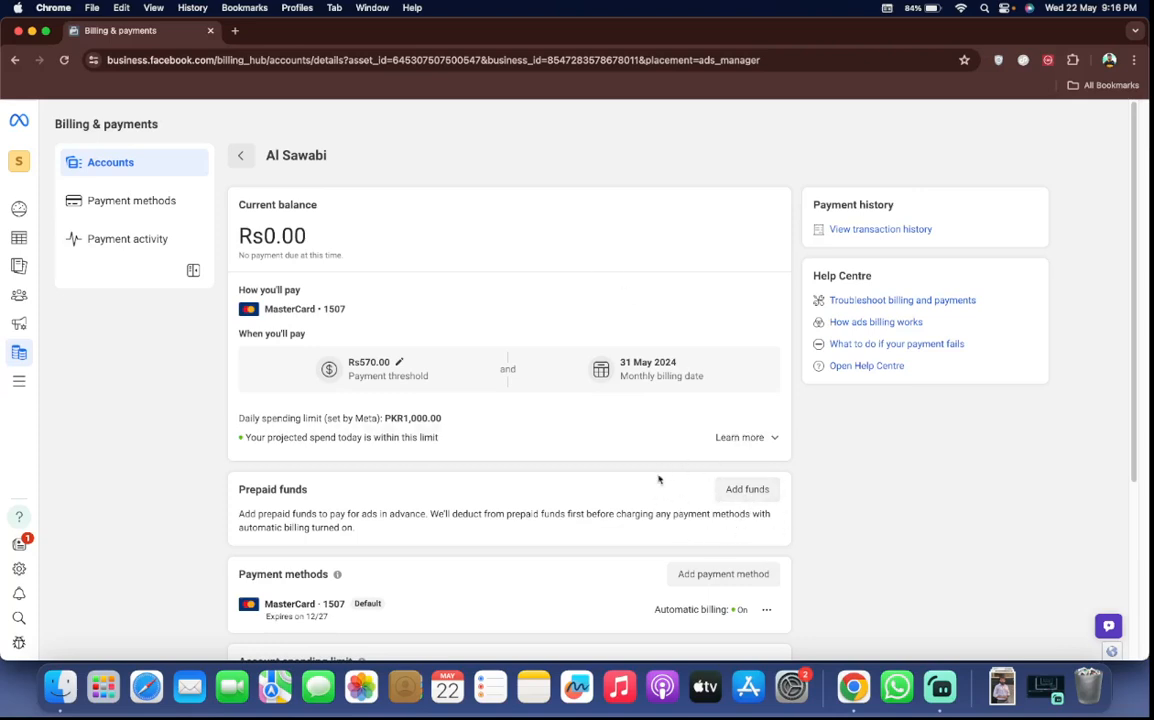
Inspect the form for adding prepaid funds without adding any, and look over the payment methods and account spending limit
click(739, 492)
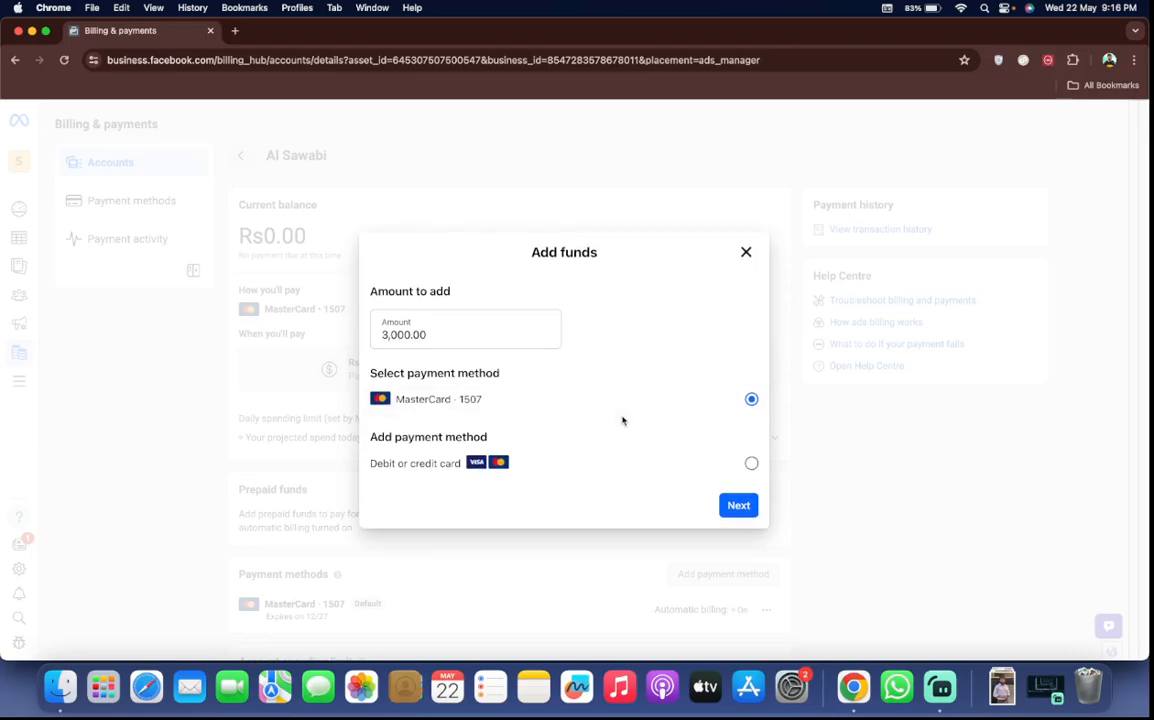
click(746, 253)
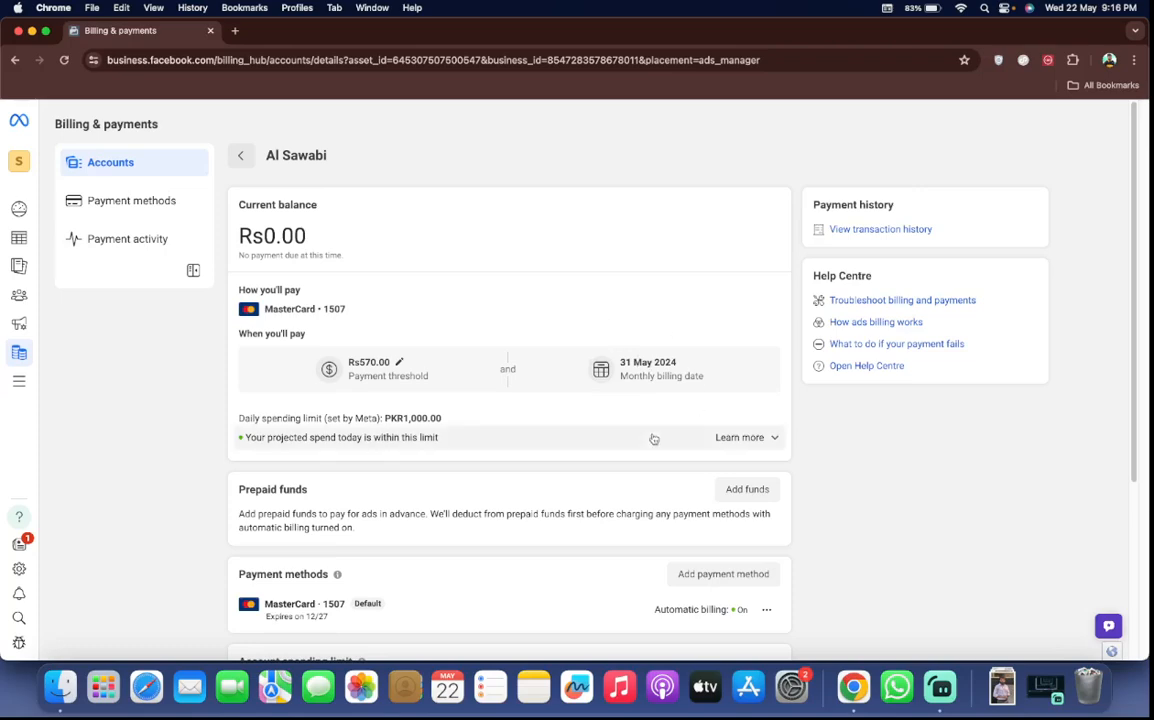
scroll(723, 439, down, 1)
scroll(722, 442, down, 2)
scroll(730, 442, down, 2)
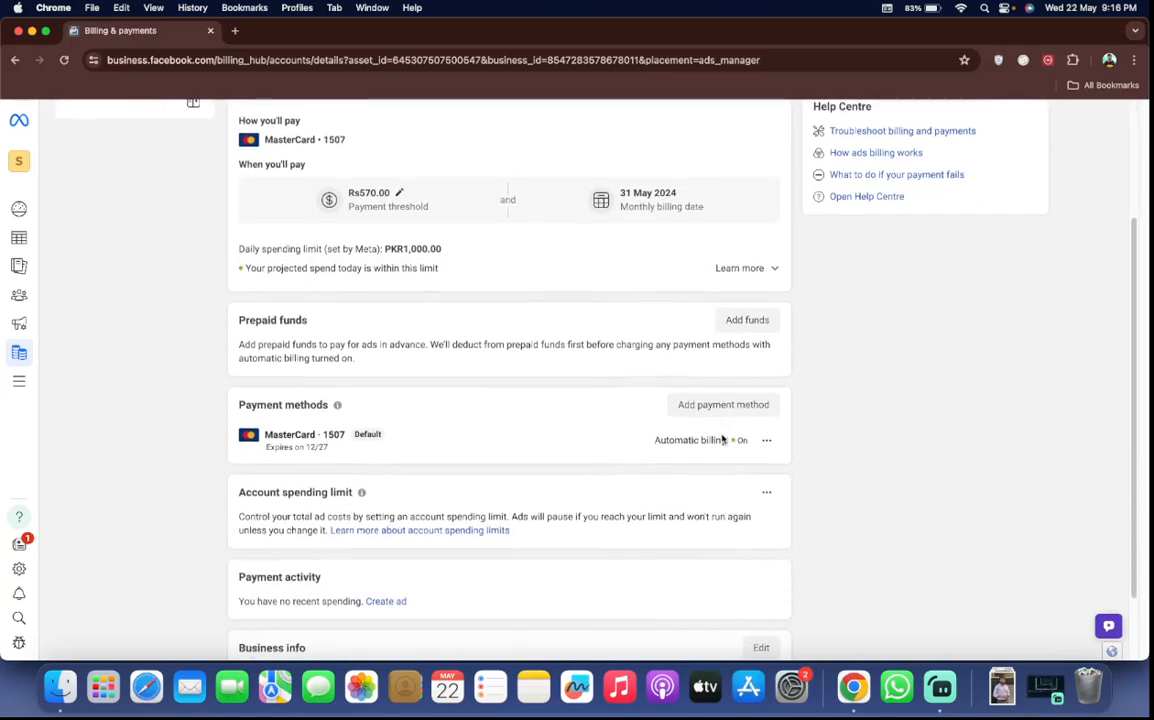
scroll(723, 439, up, 4)
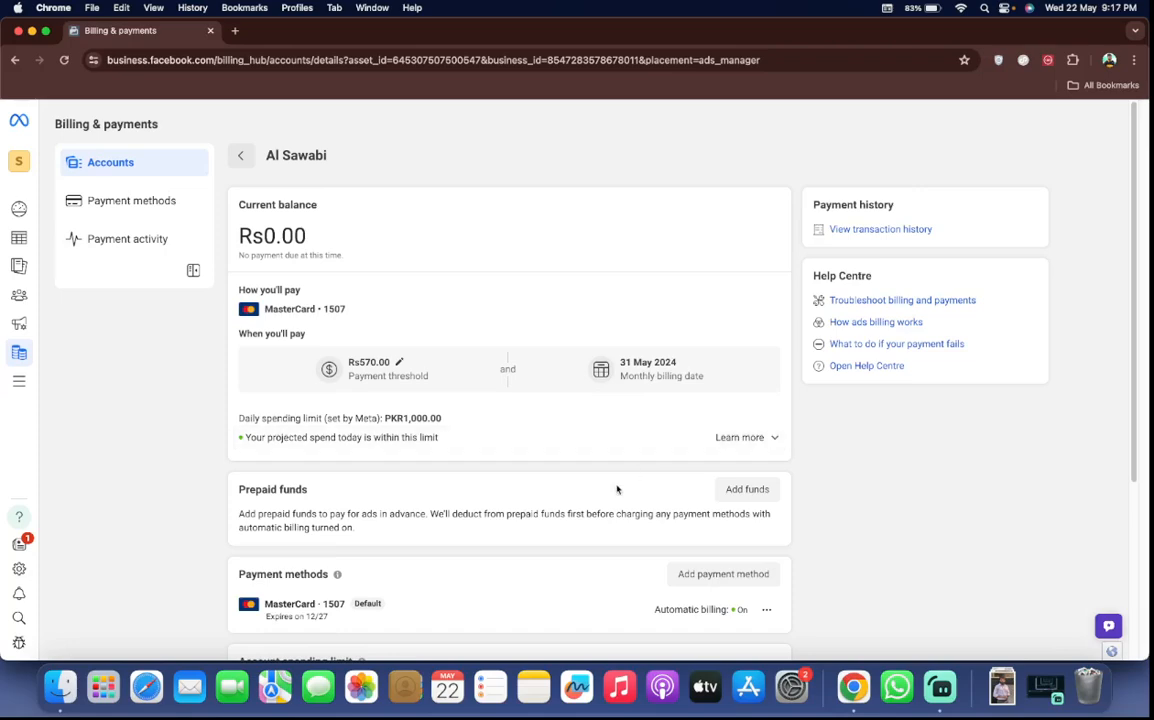
Examine the account's billing details from current balance down to business info, and return to the billing accounts list
scroll(616, 487, down, 4)
scroll(617, 489, up, 5)
scroll(459, 446, down, 1)
scroll(460, 443, down, 1)
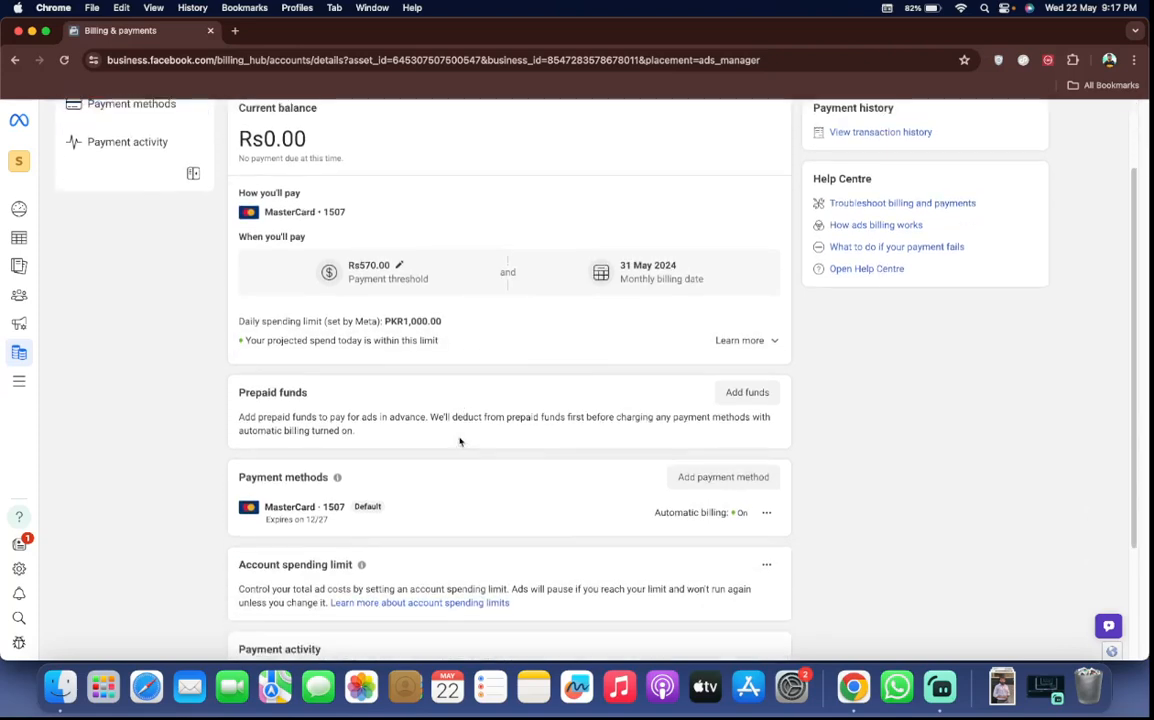
scroll(430, 420, up, 3)
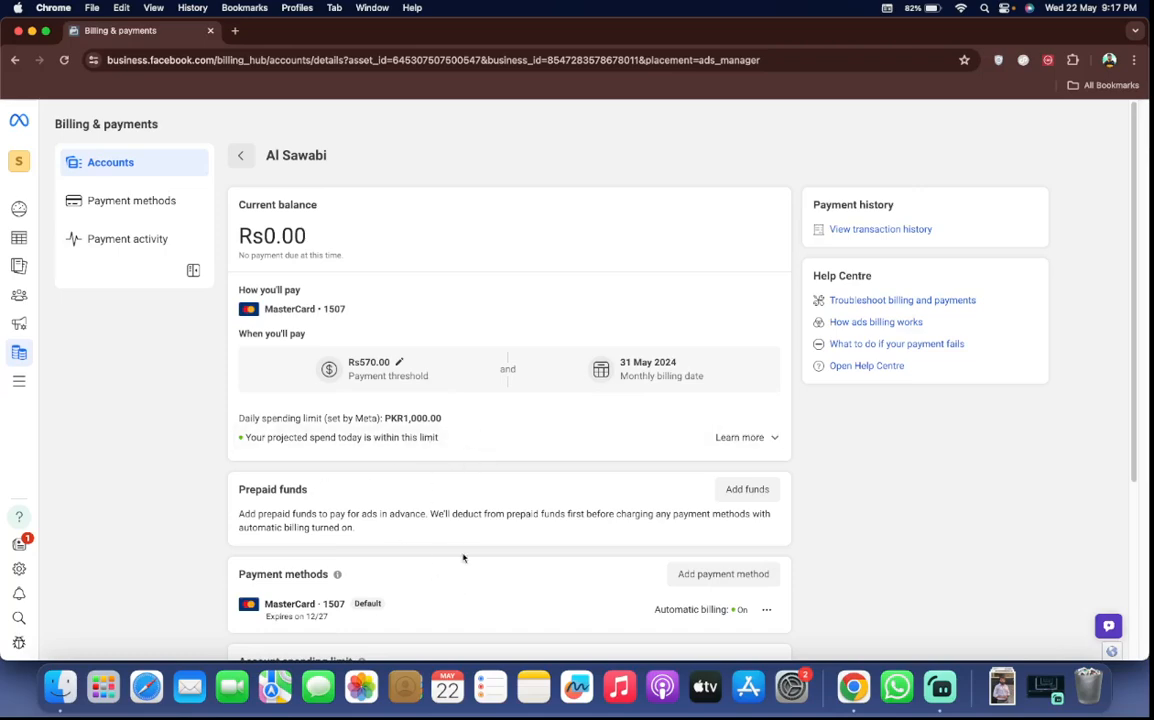
scroll(464, 556, down, 4)
scroll(464, 558, down, 2)
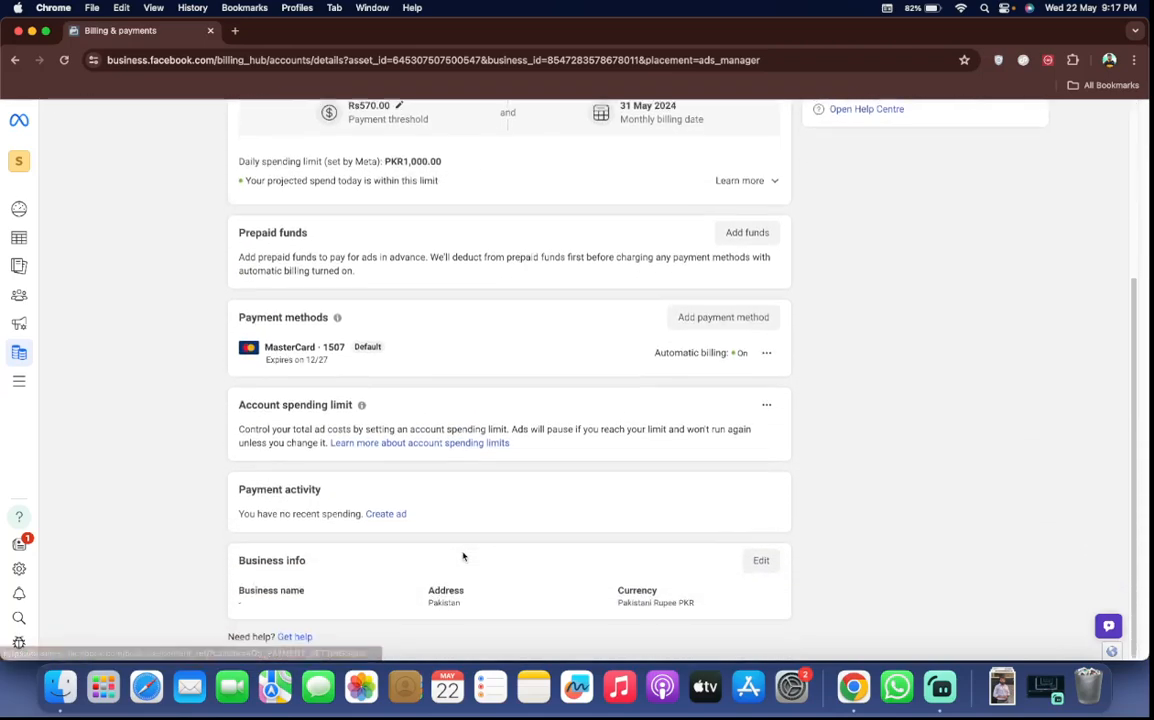
scroll(463, 556, up, 5)
click(240, 155)
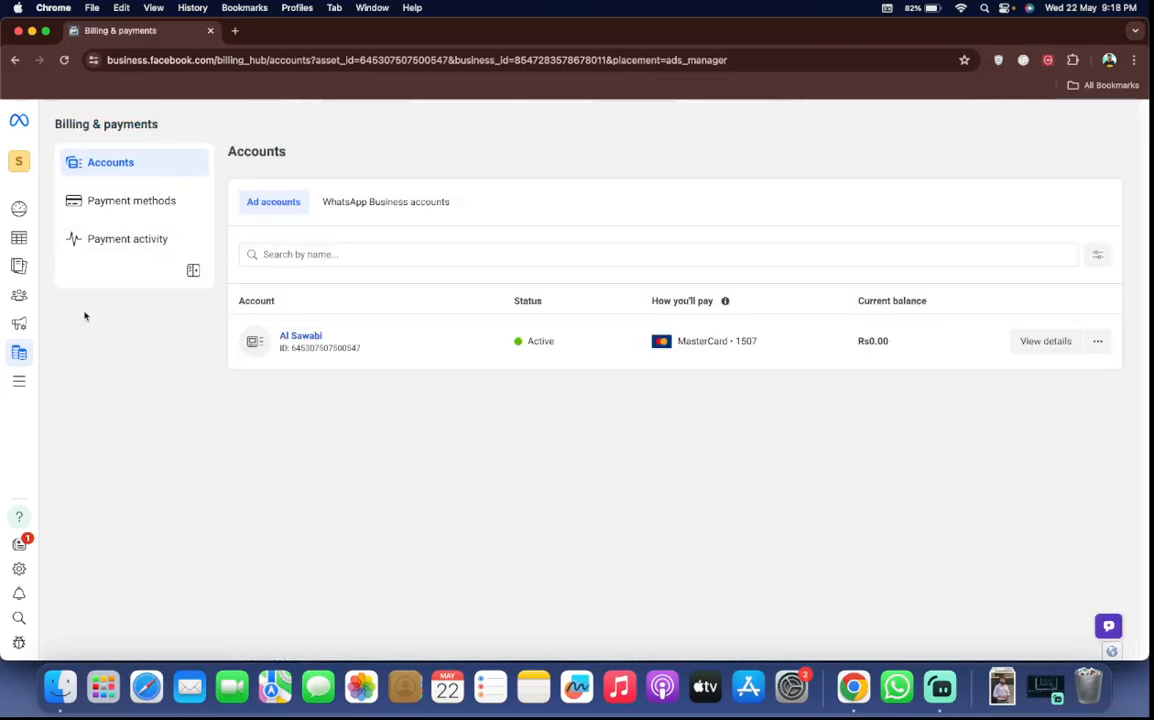
View the Audience page and the Ads reporting page, postponing the announcement about new breakdowns
click(88, 297)
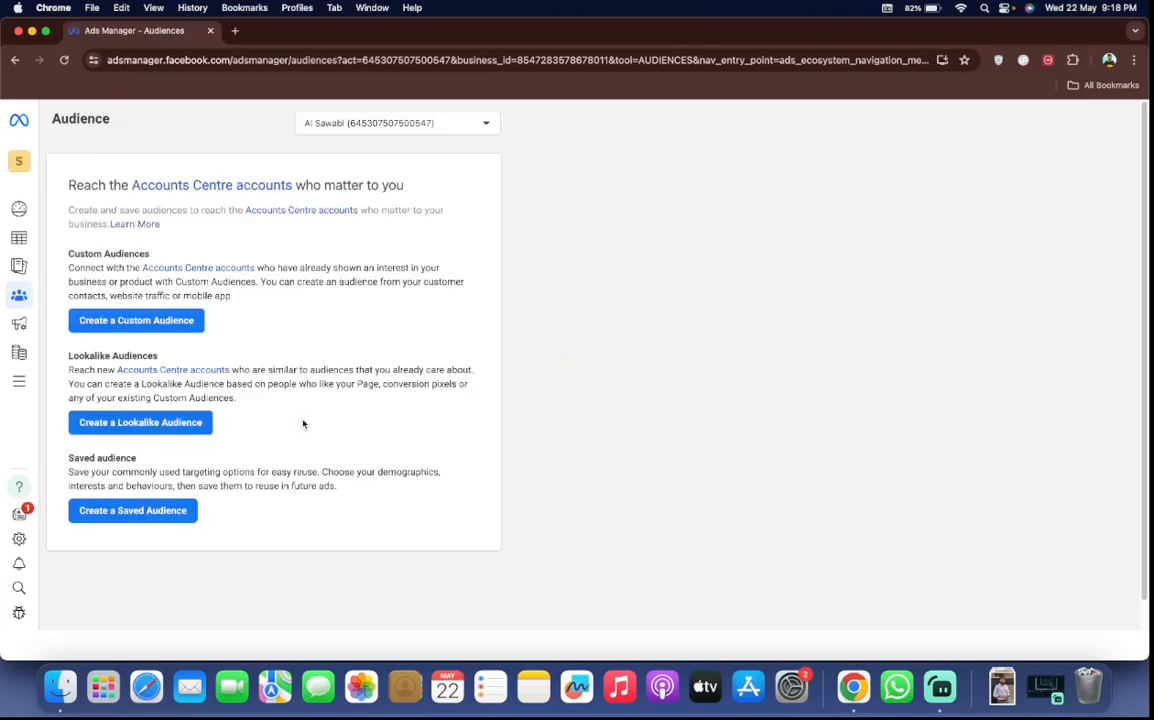
mouse_move(10, 283)
click(25, 268)
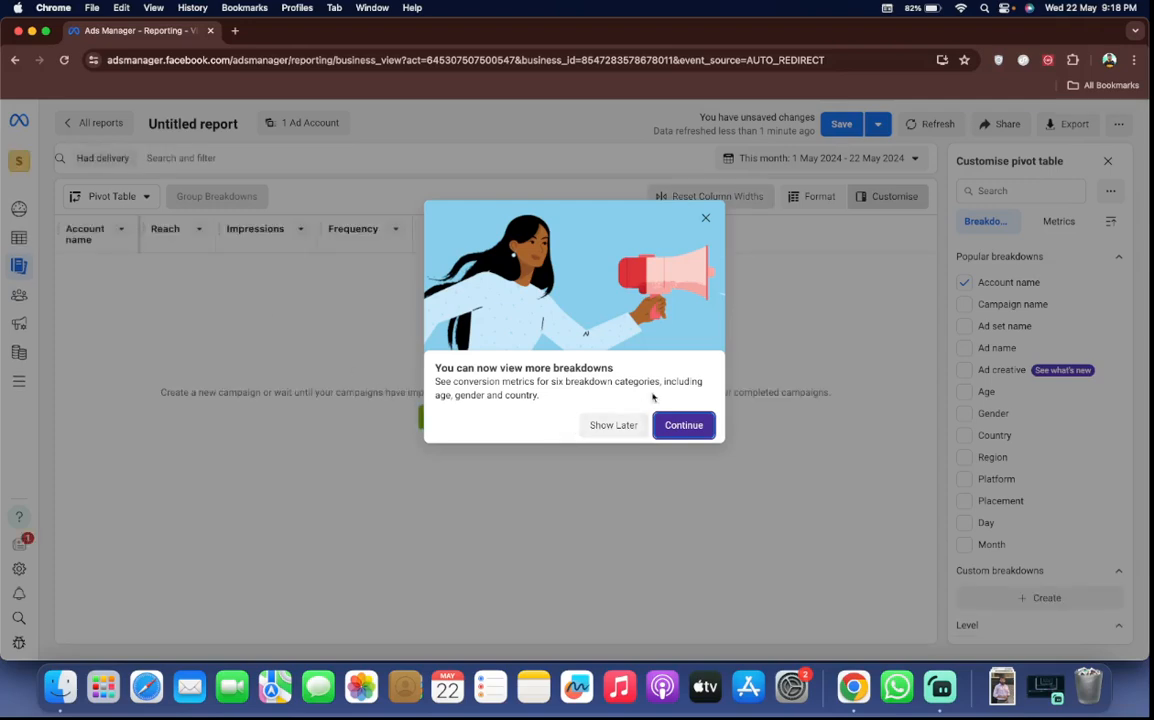
click(613, 425)
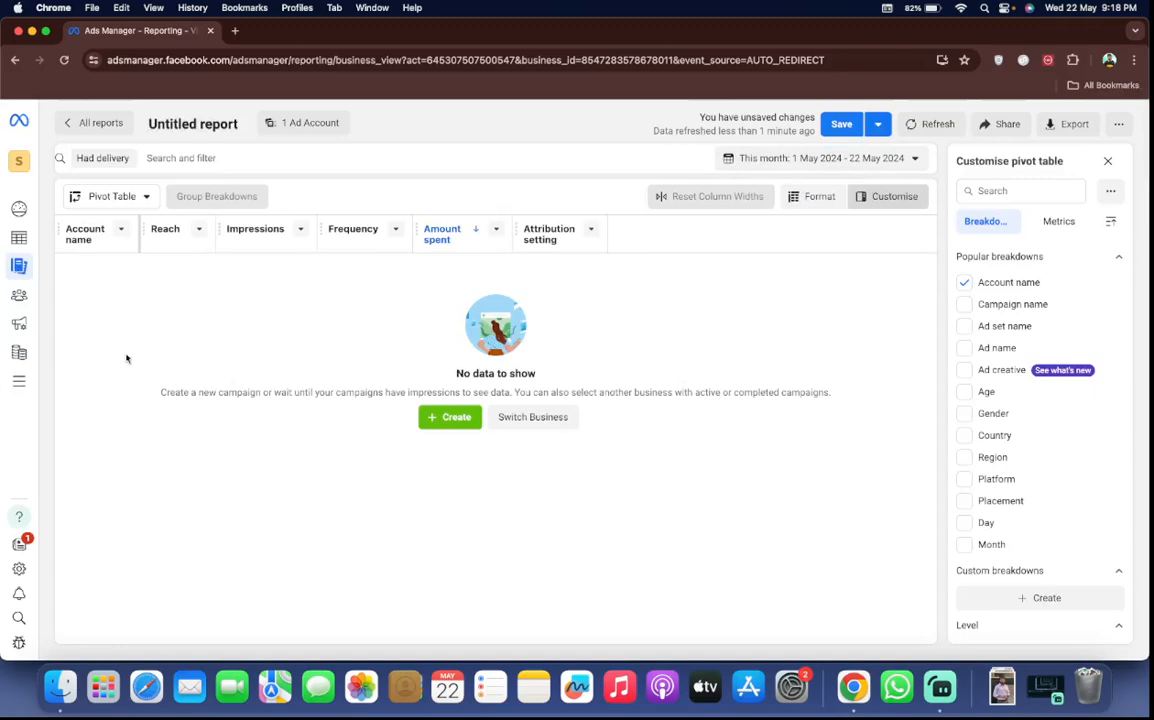
Return to the campaigns list and select the HANDBAG | 17 APRIL | ABO campaign to view its available actions, leaving it deselected
click(31, 240)
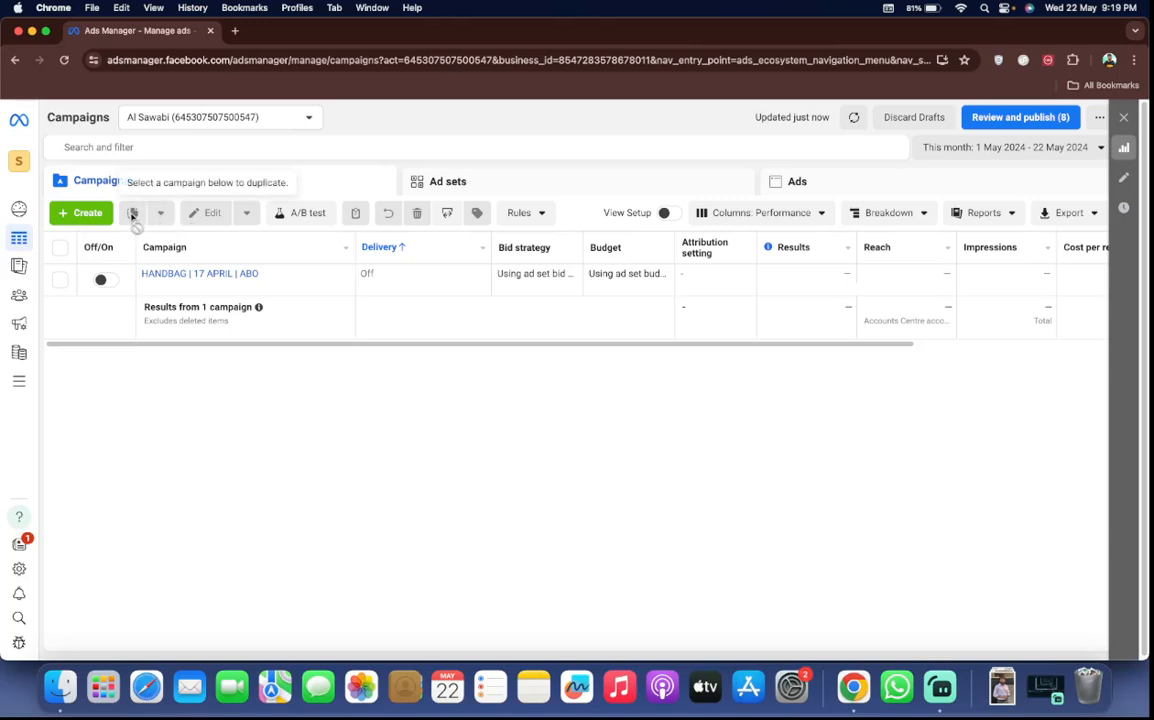
click(61, 284)
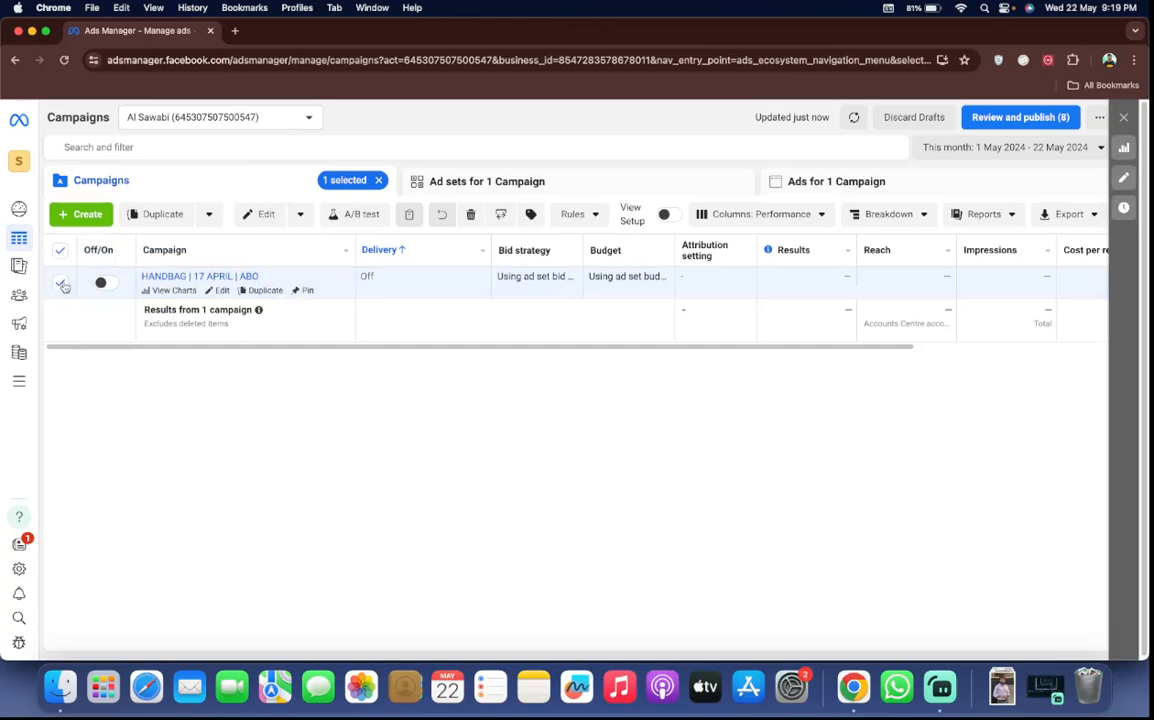
click(61, 283)
click(61, 283)
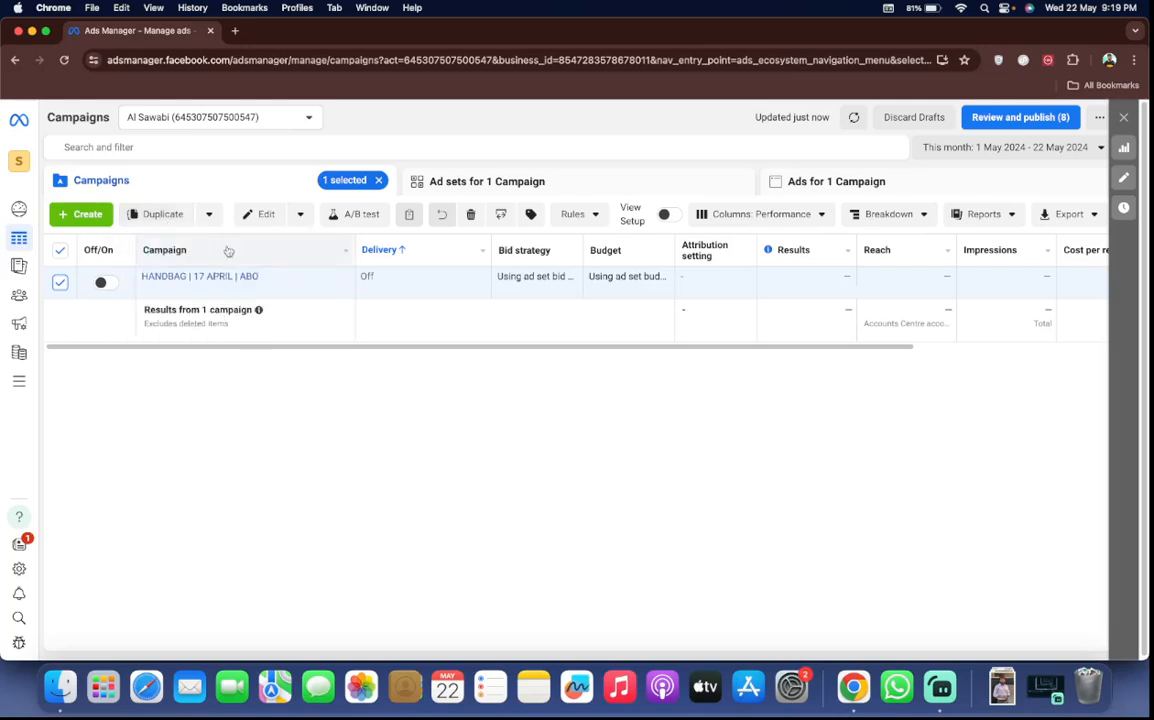
click(60, 281)
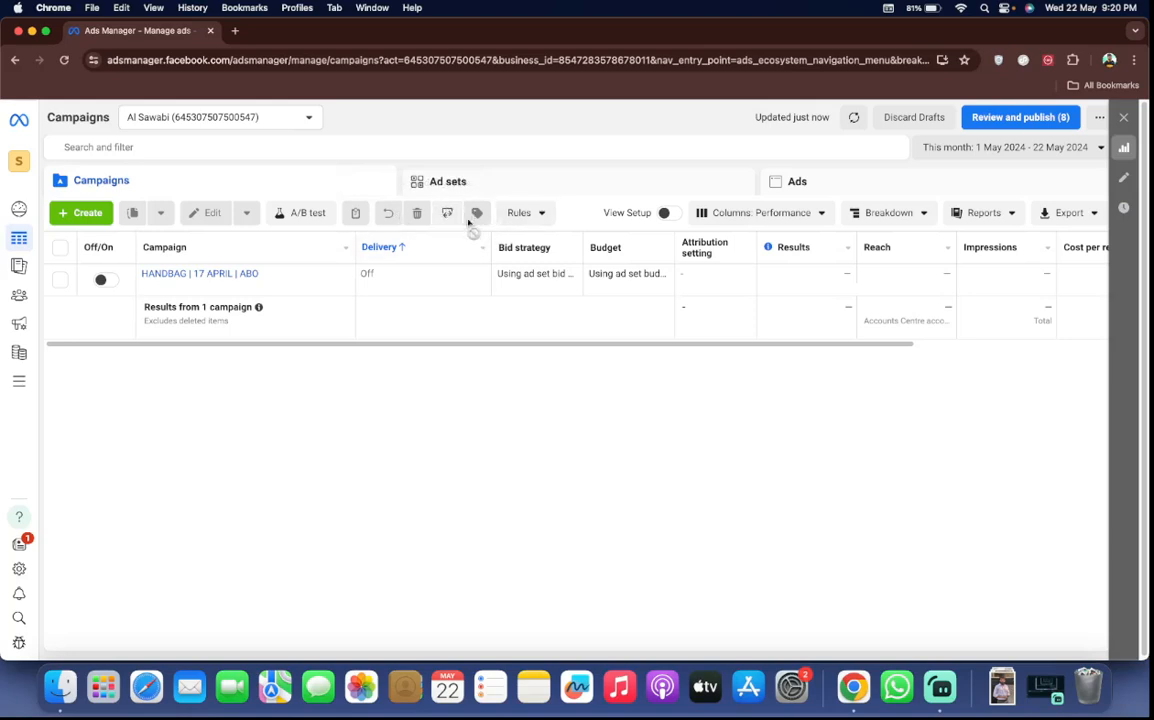
Start a new custom automated rule and look through its form, including the options for what it applies to and its action
click(526, 213)
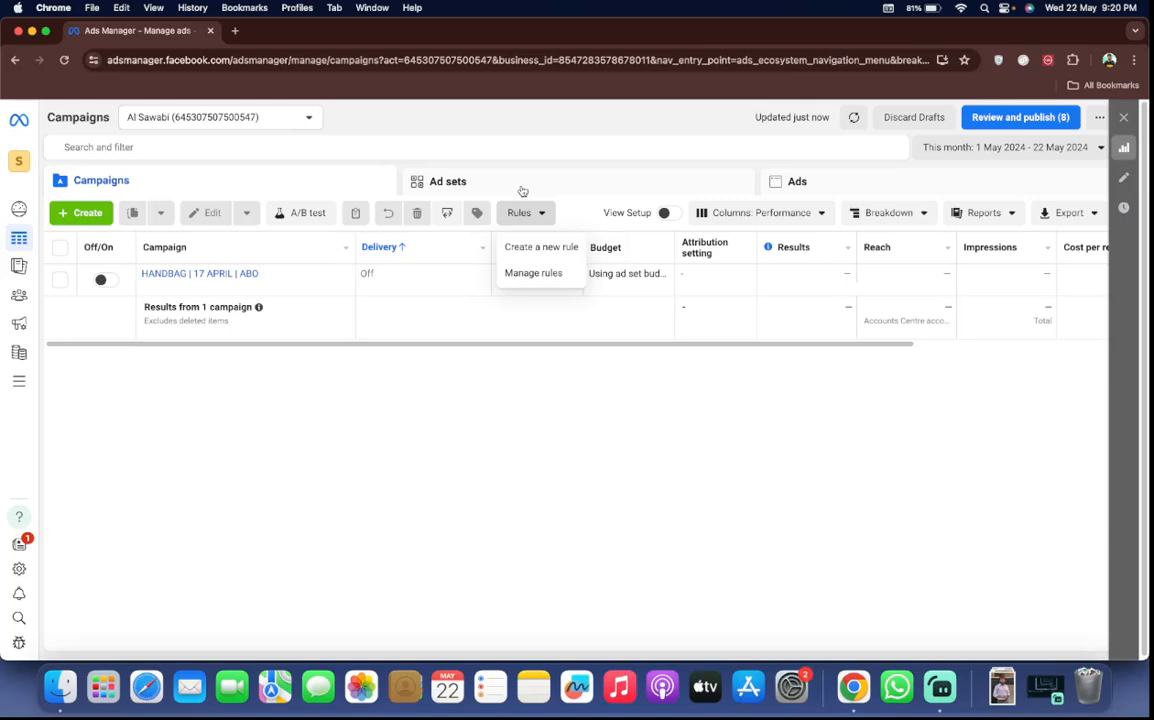
click(548, 245)
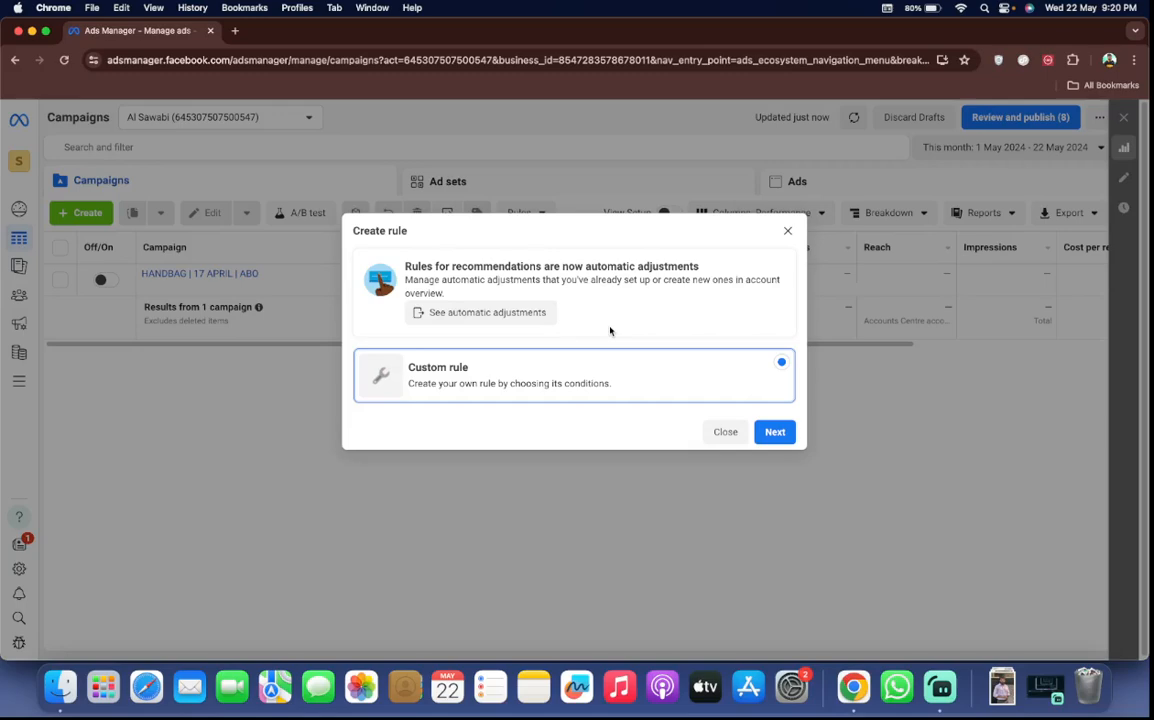
click(774, 431)
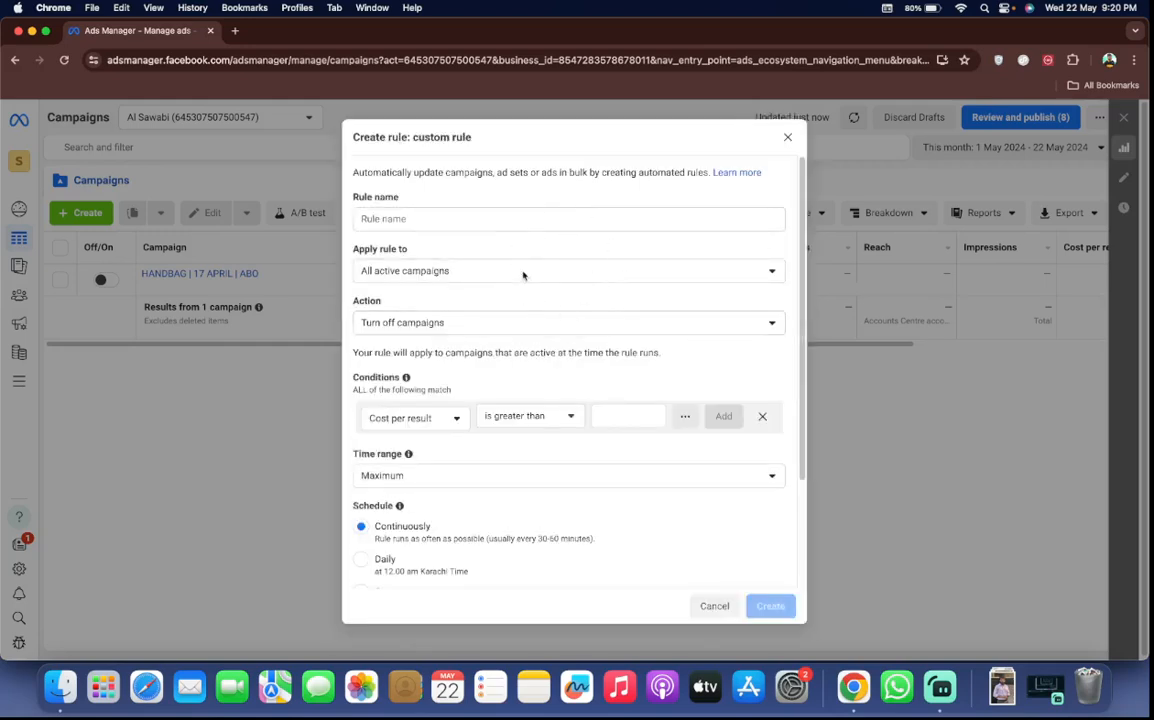
scroll(557, 243, down, 1)
scroll(557, 243, up, 1)
click(376, 200)
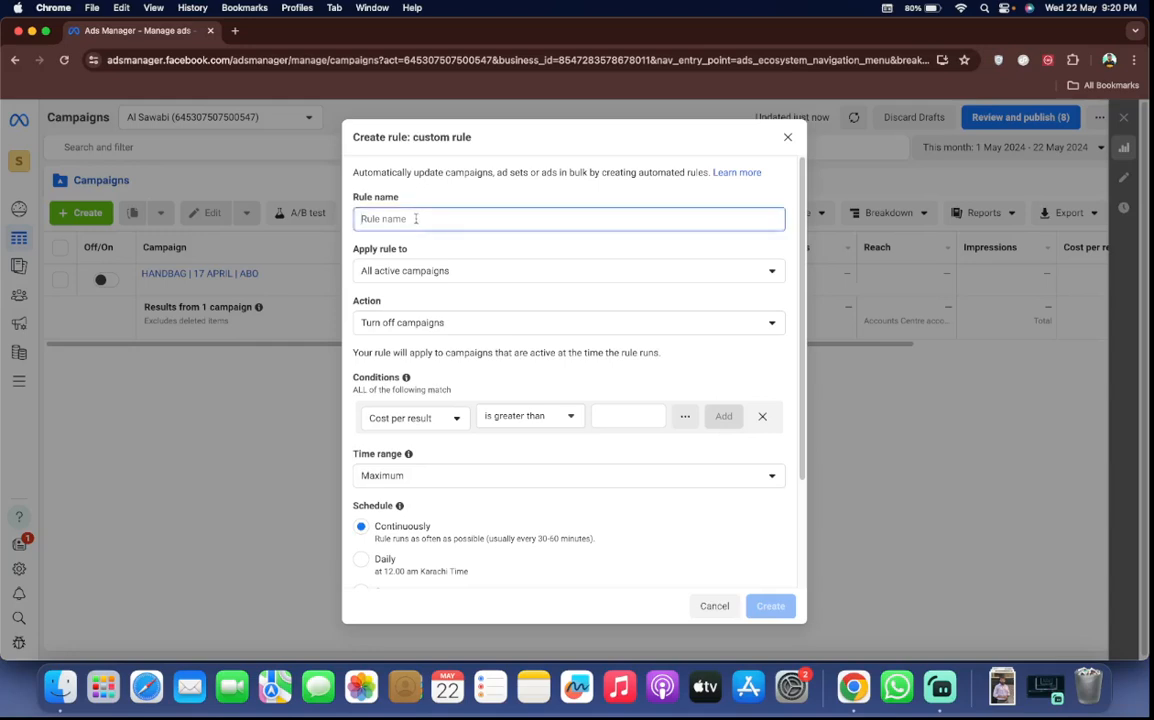
click(410, 270)
click(412, 270)
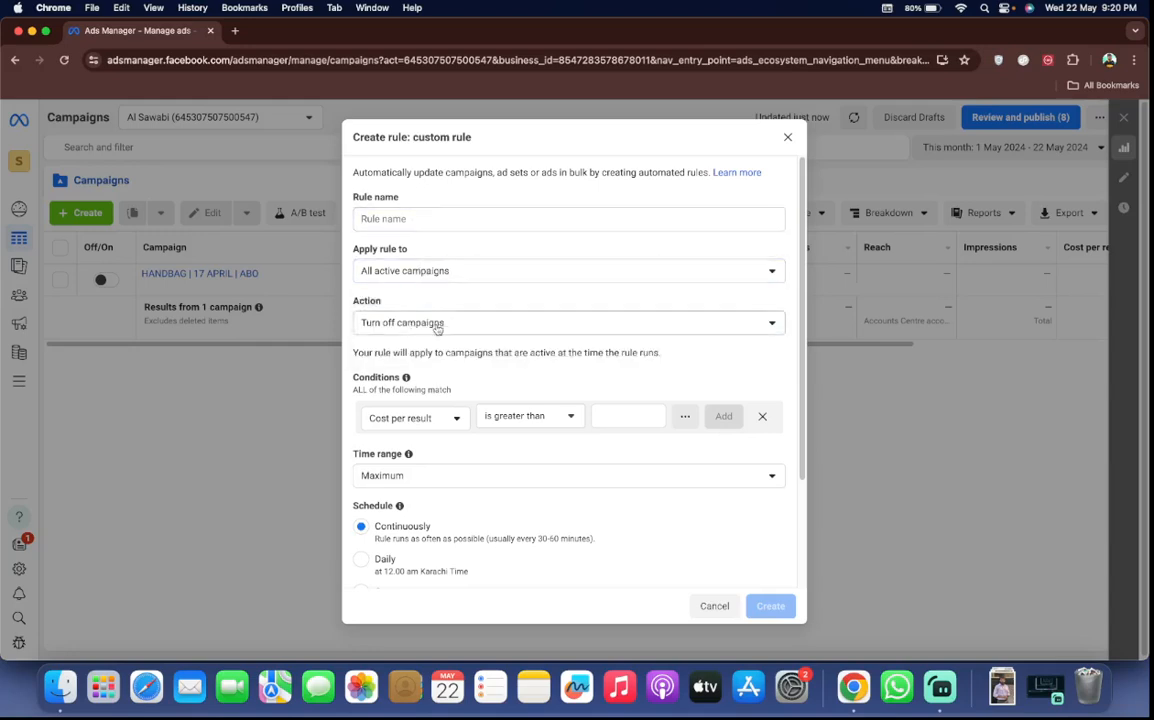
click(437, 324)
click(437, 324)
Name the custom rule "maximum cost" and add the condition that cost per result is greater than Rs500
click(402, 217)
text(ma)
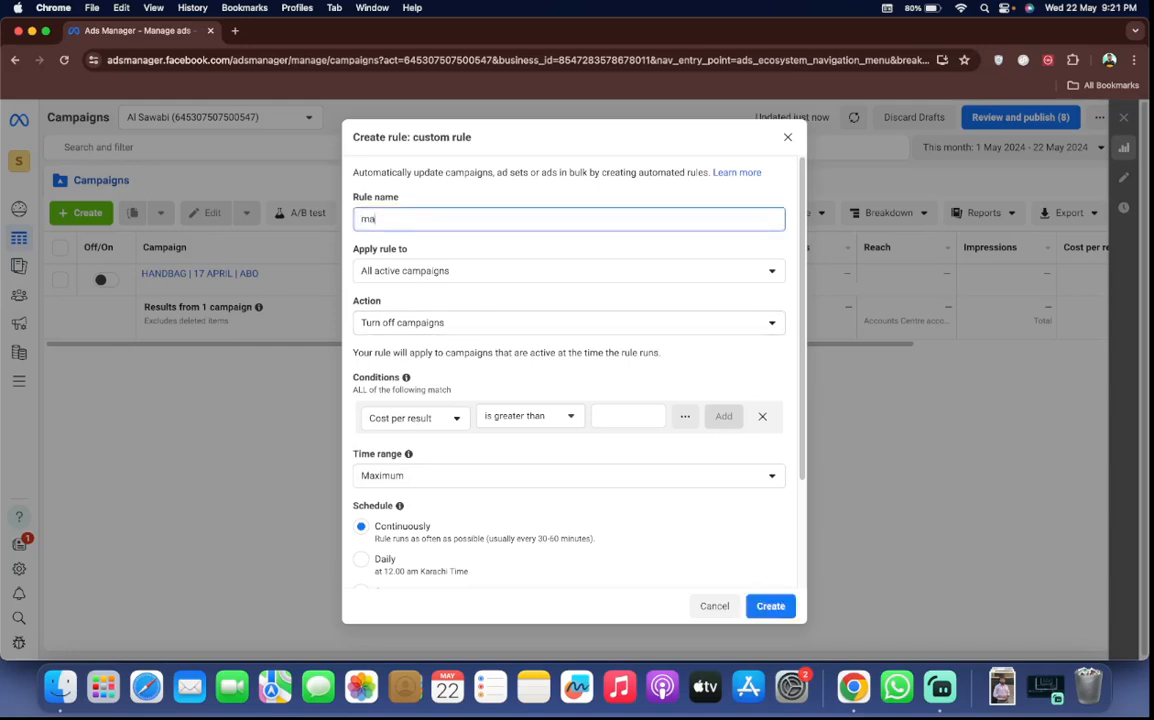
text(ximum cost)
click(380, 435)
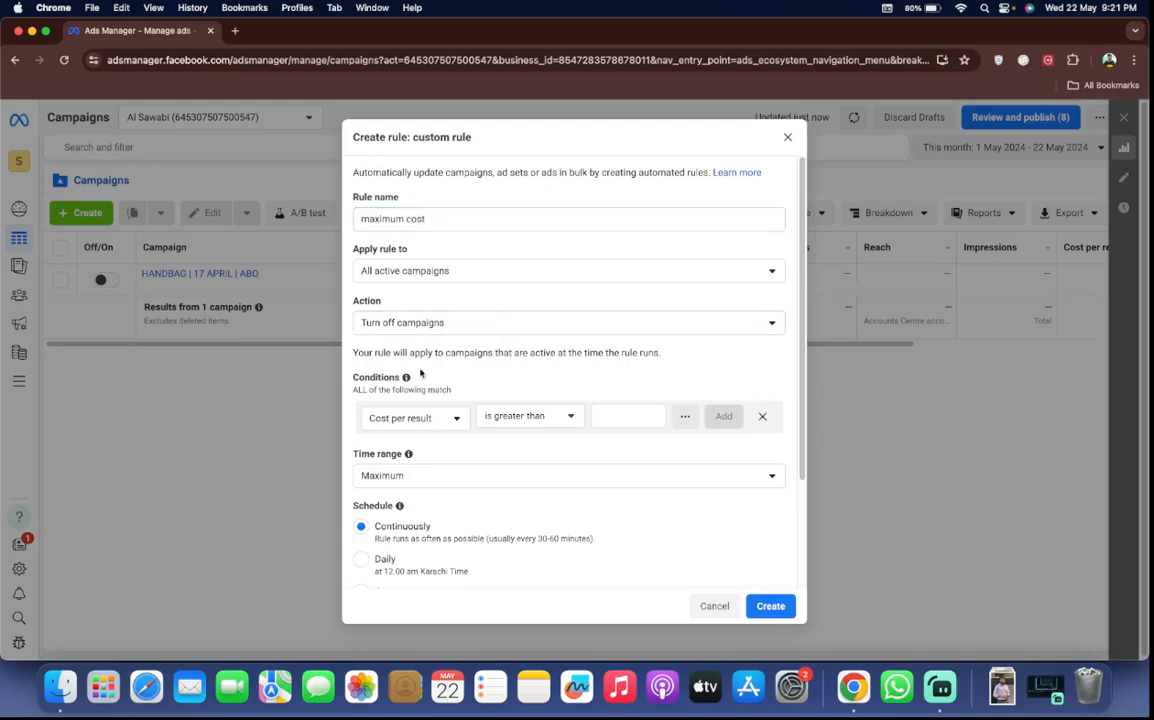
click(605, 417)
text(500)
key(Return)
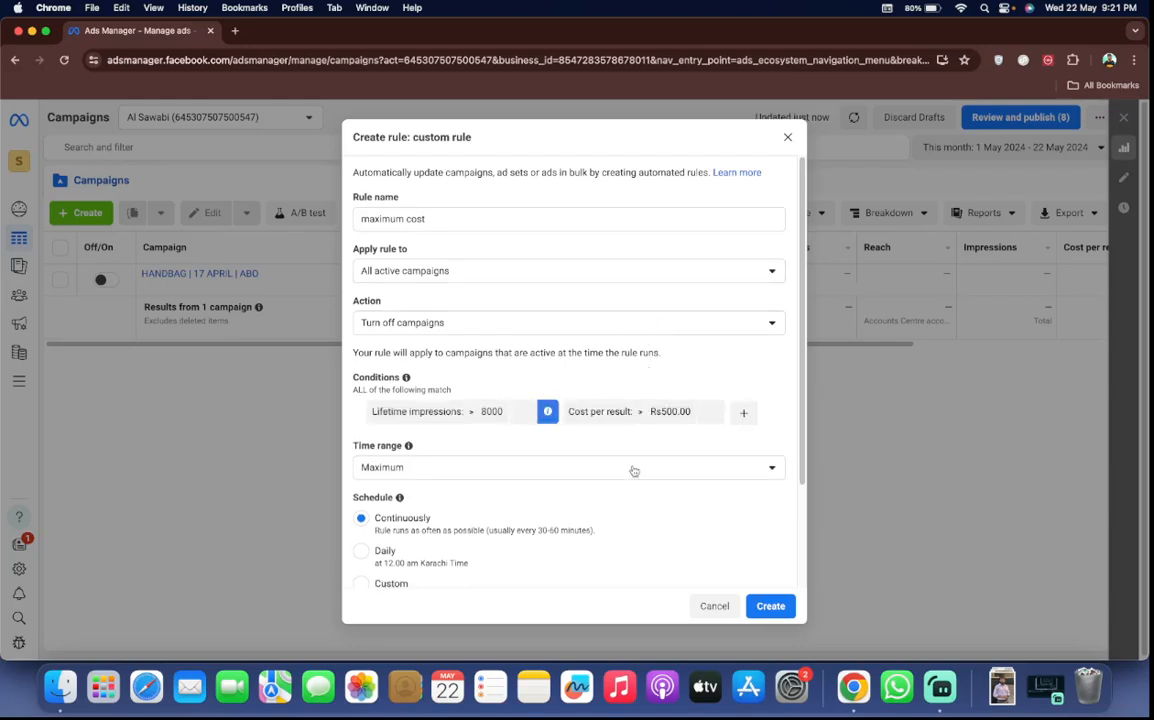
Review the rule's time range choices, schedule and notification settings, and close the form without creating the rule
scroll(620, 456, down, 3)
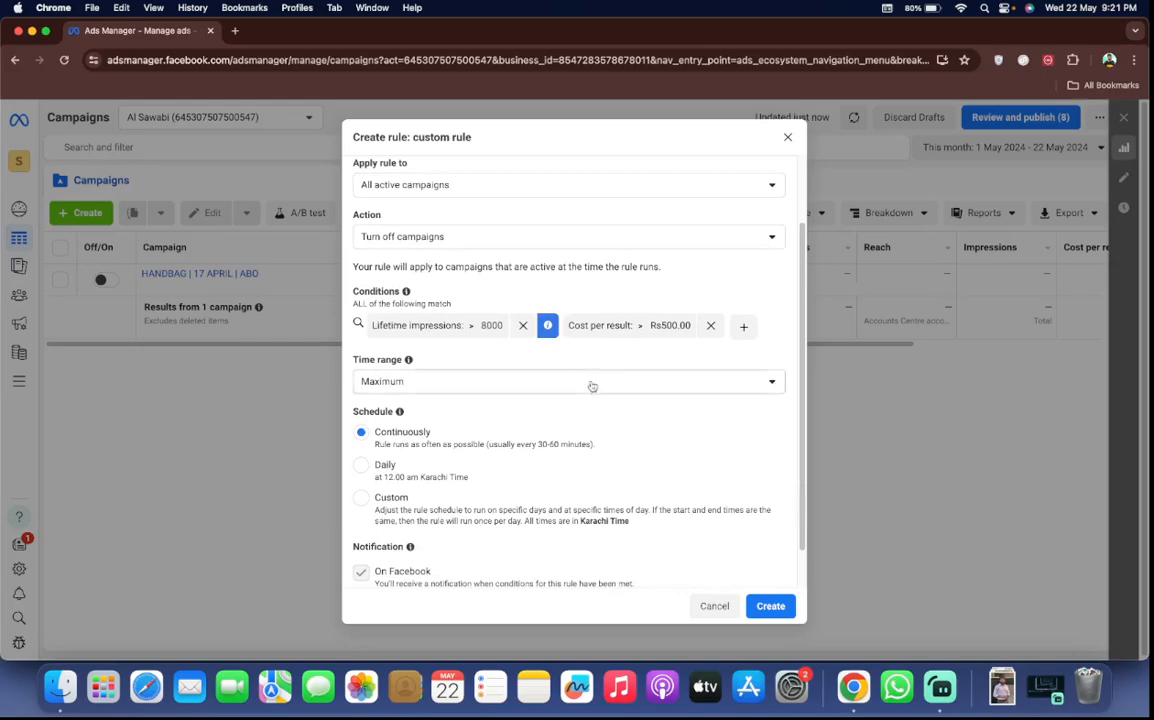
click(445, 386)
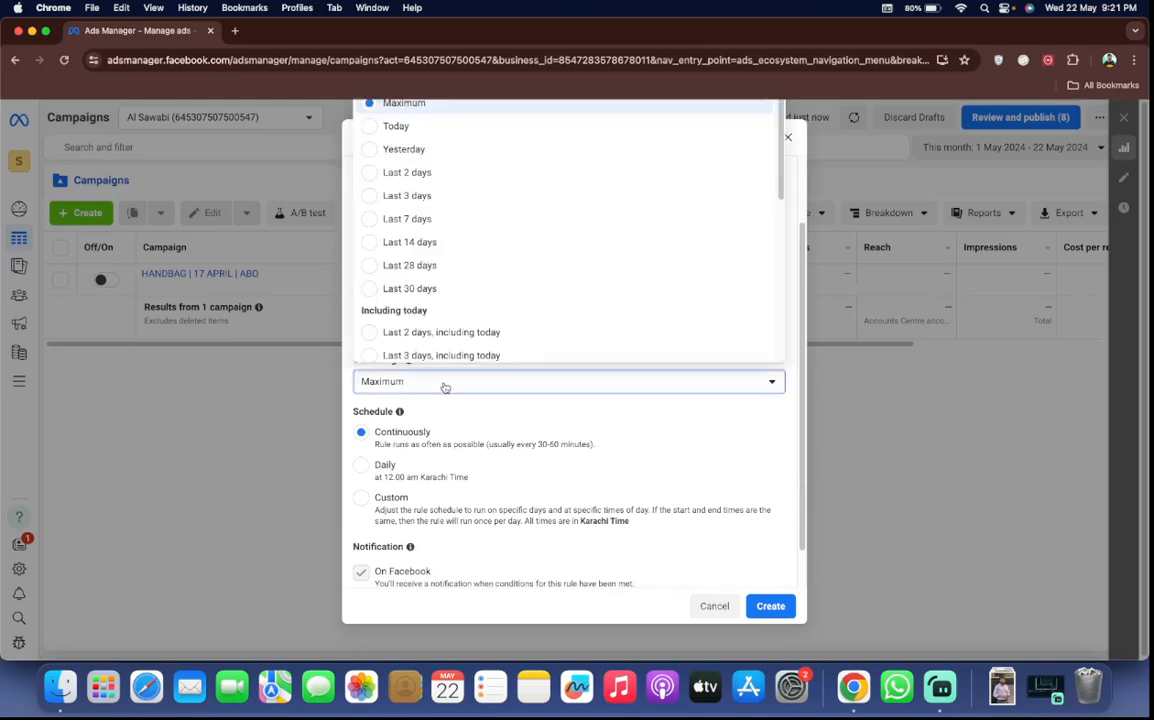
click(445, 386)
scroll(420, 400, down, 2)
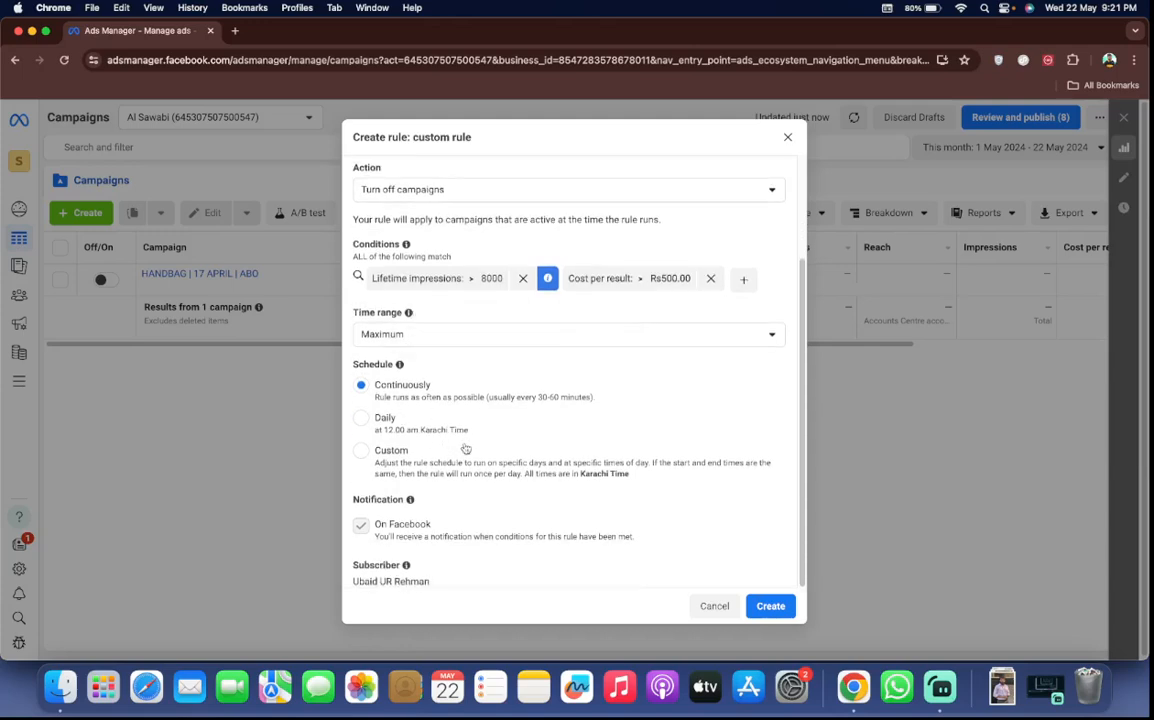
scroll(419, 340, up, 2)
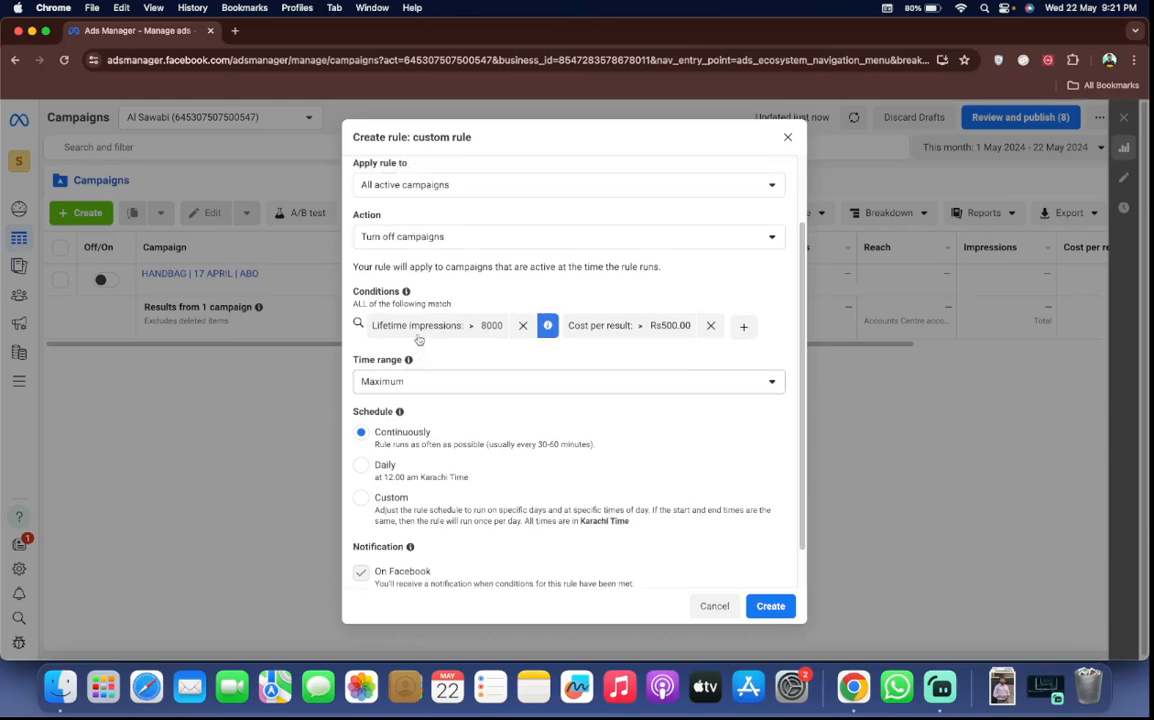
scroll(419, 340, up, 2)
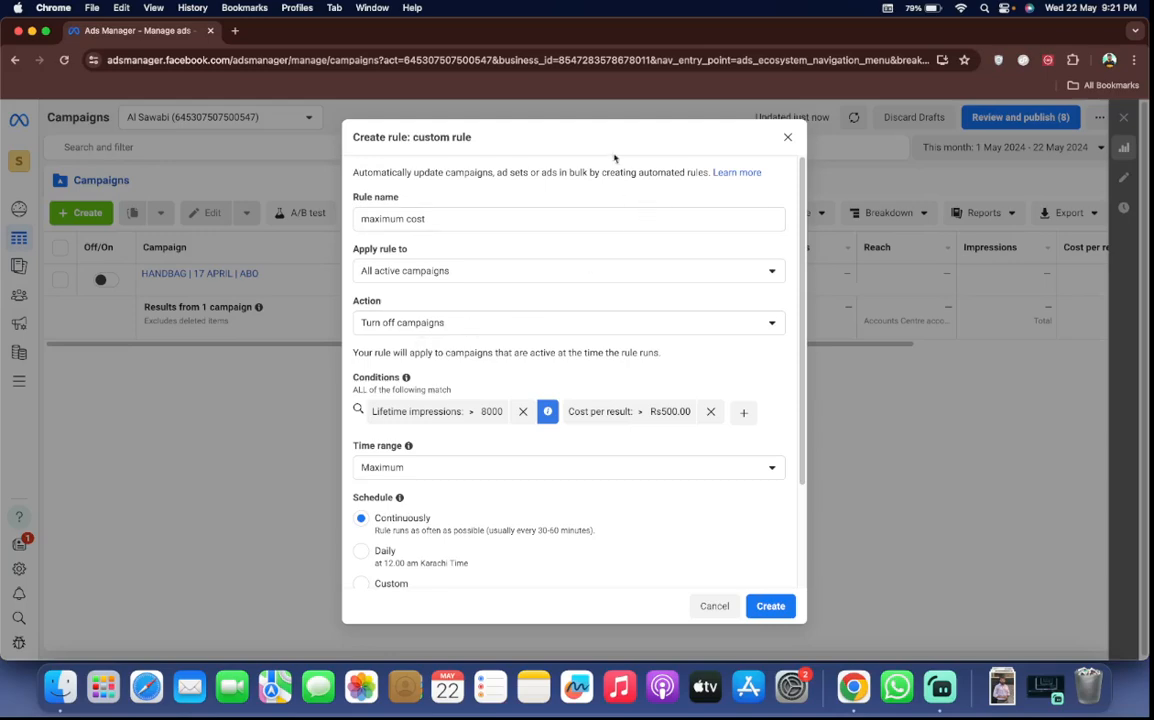
click(789, 139)
Examine the automatic adjustments offered for the account without applying any, and return to the campaigns list with the rule dialog closed
click(518, 212)
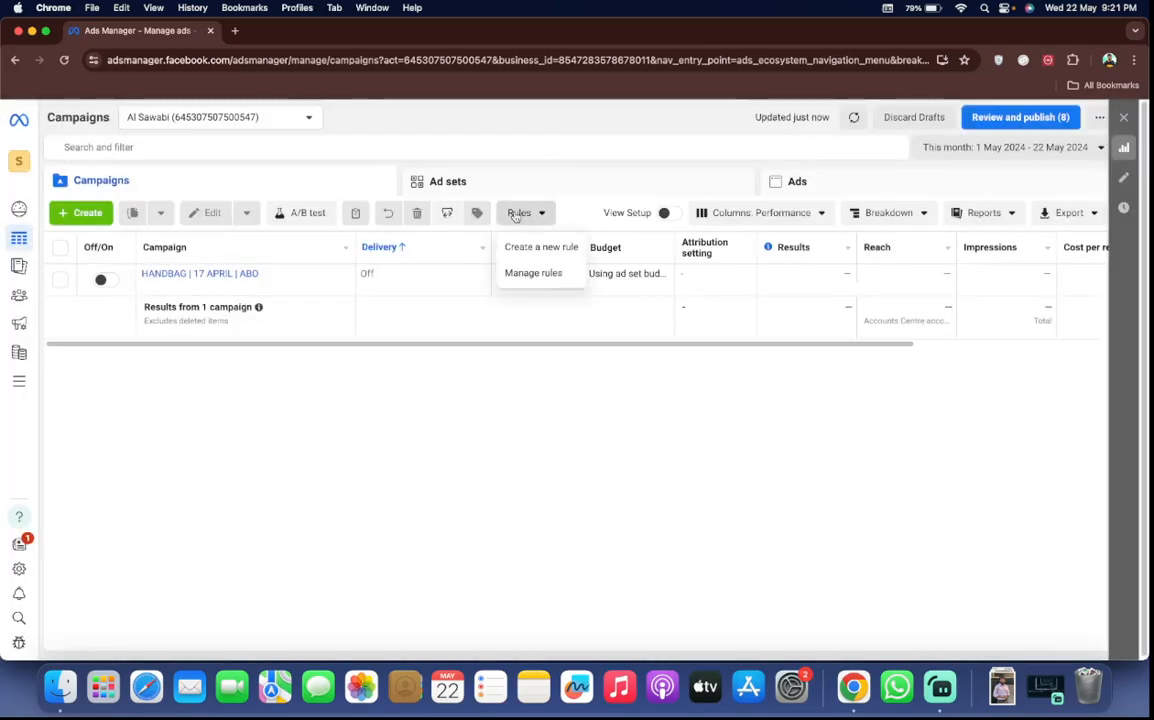
click(515, 236)
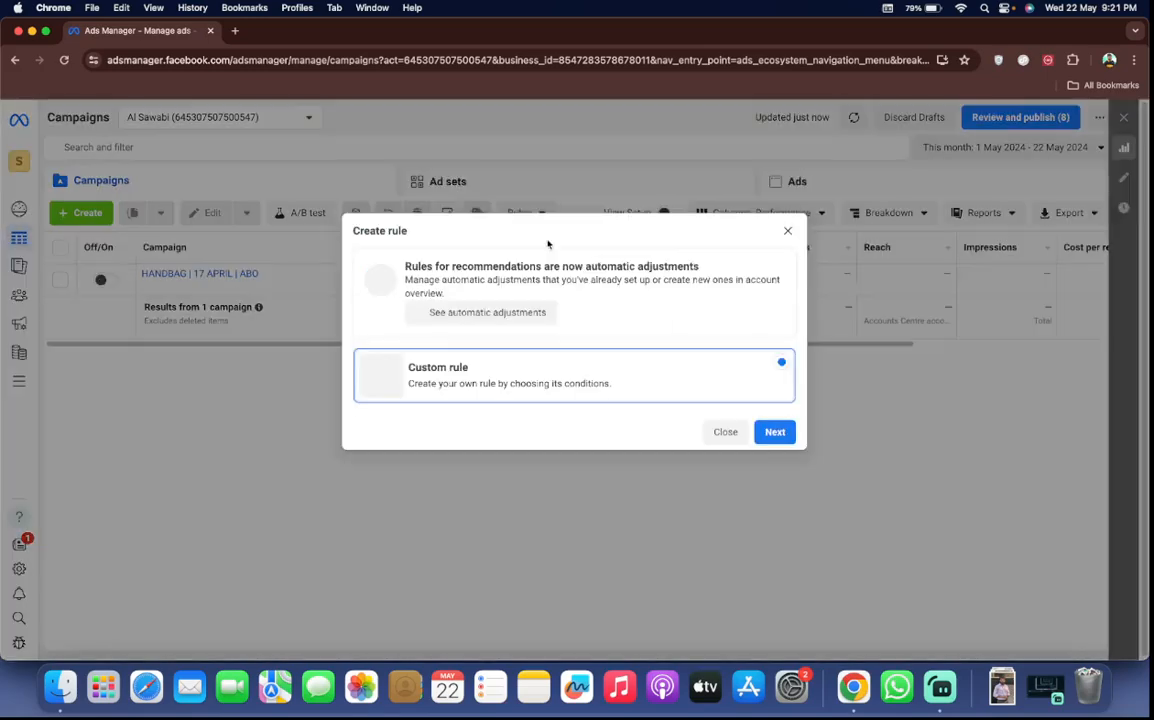
click(520, 316)
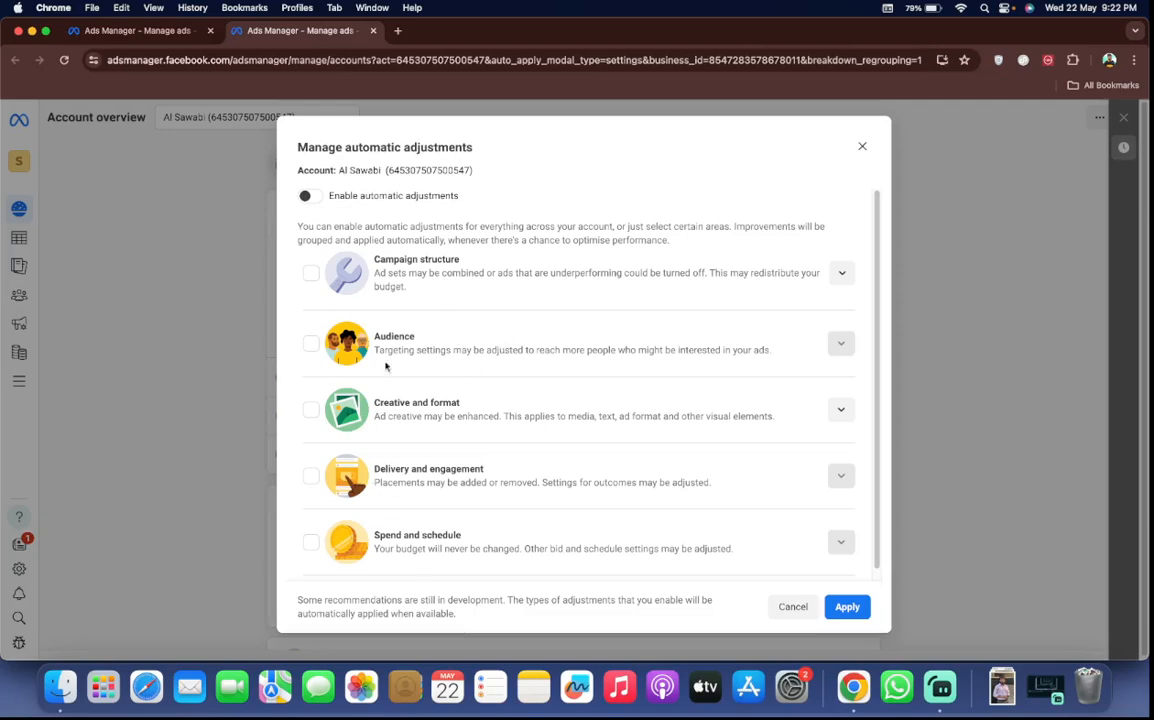
scroll(447, 529, down, 1)
scroll(447, 529, up, 1)
scroll(452, 371, down, 1)
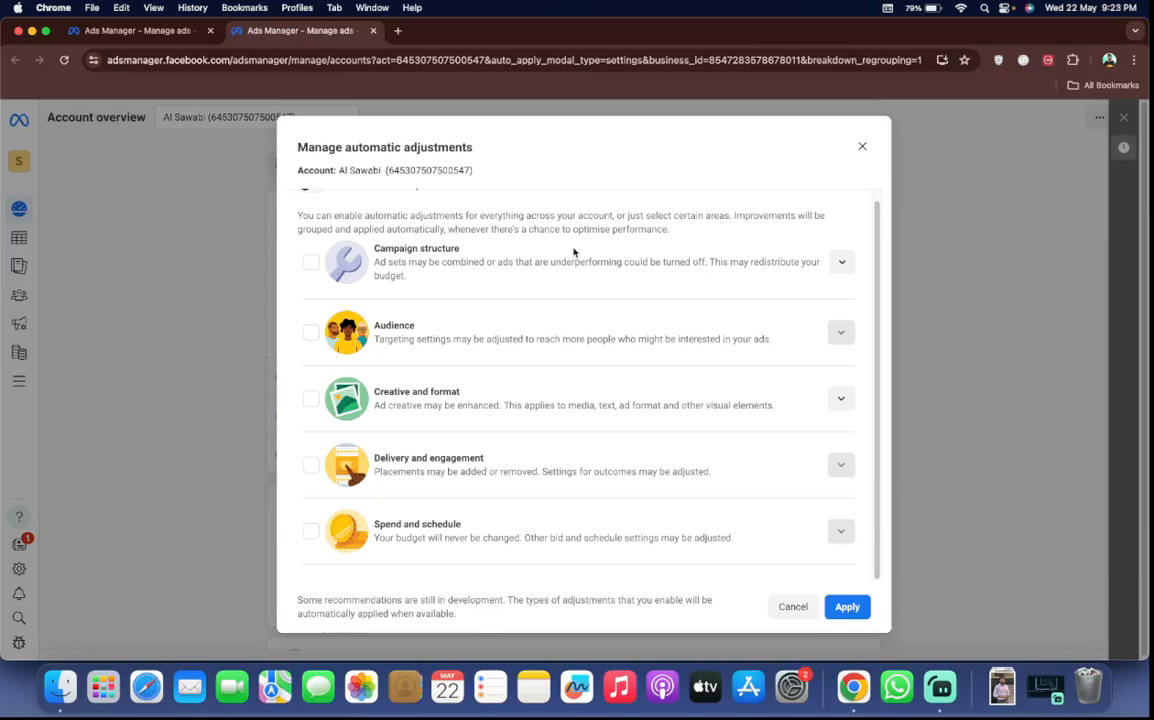
click(860, 148)
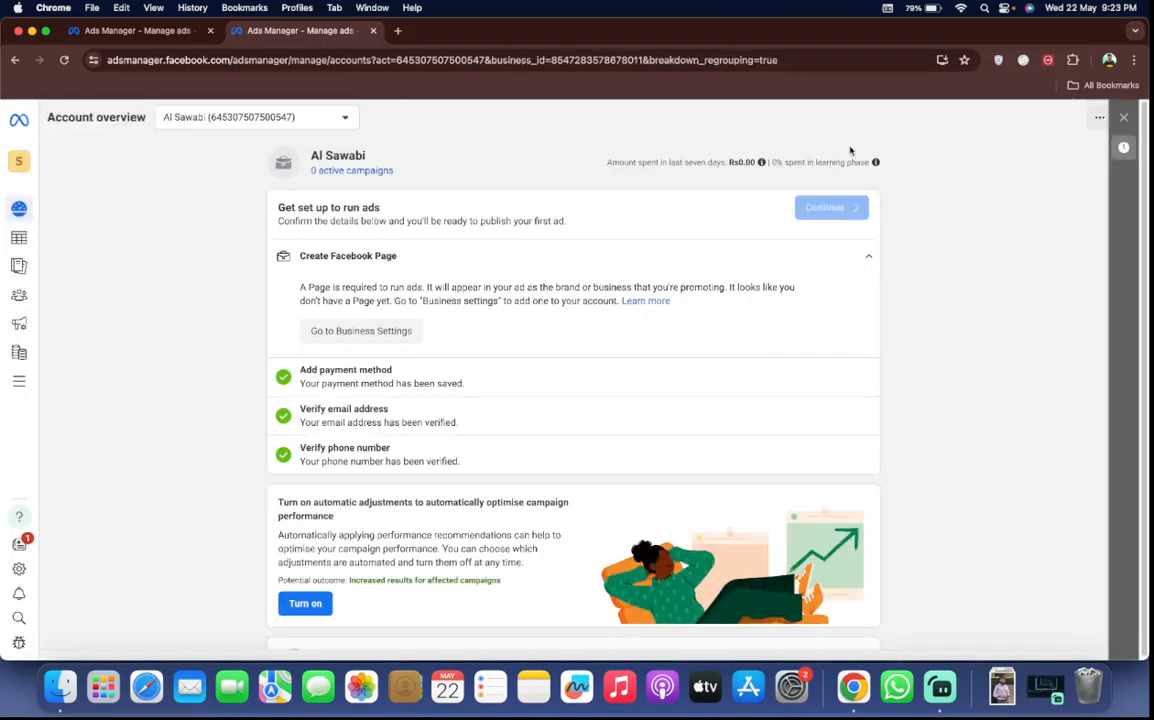
click(373, 30)
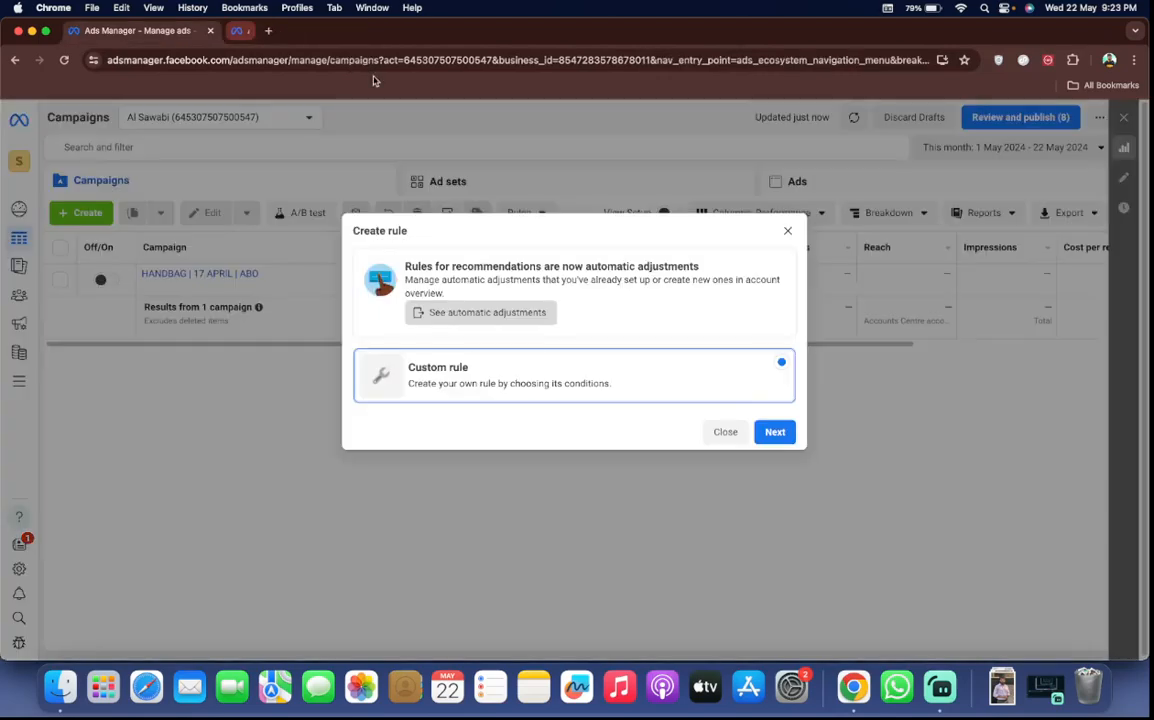
click(788, 230)
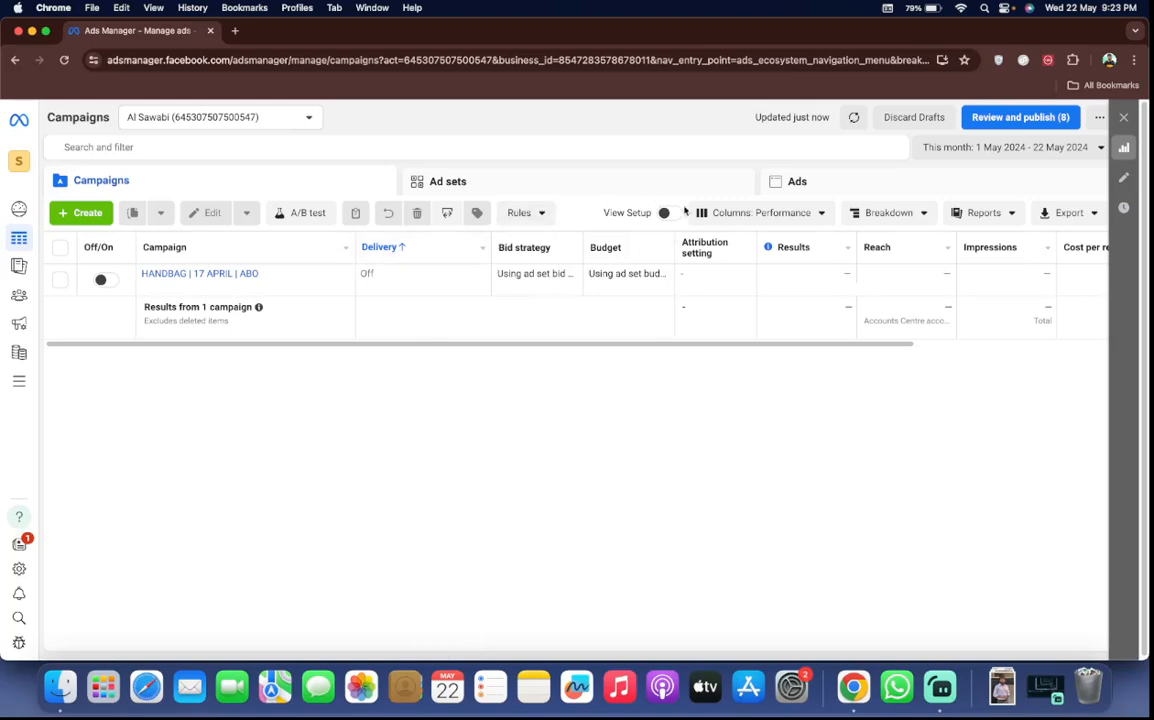
View the available column presets and examine the Performance columns across the campaigns table
click(748, 214)
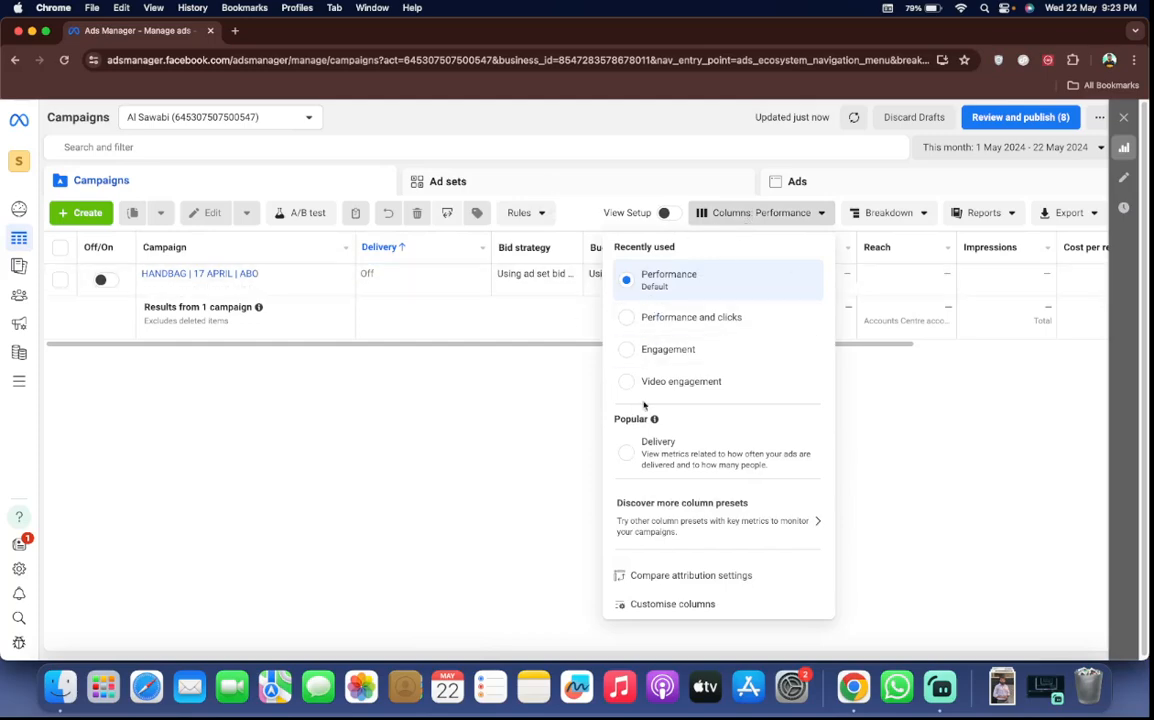
click(528, 358)
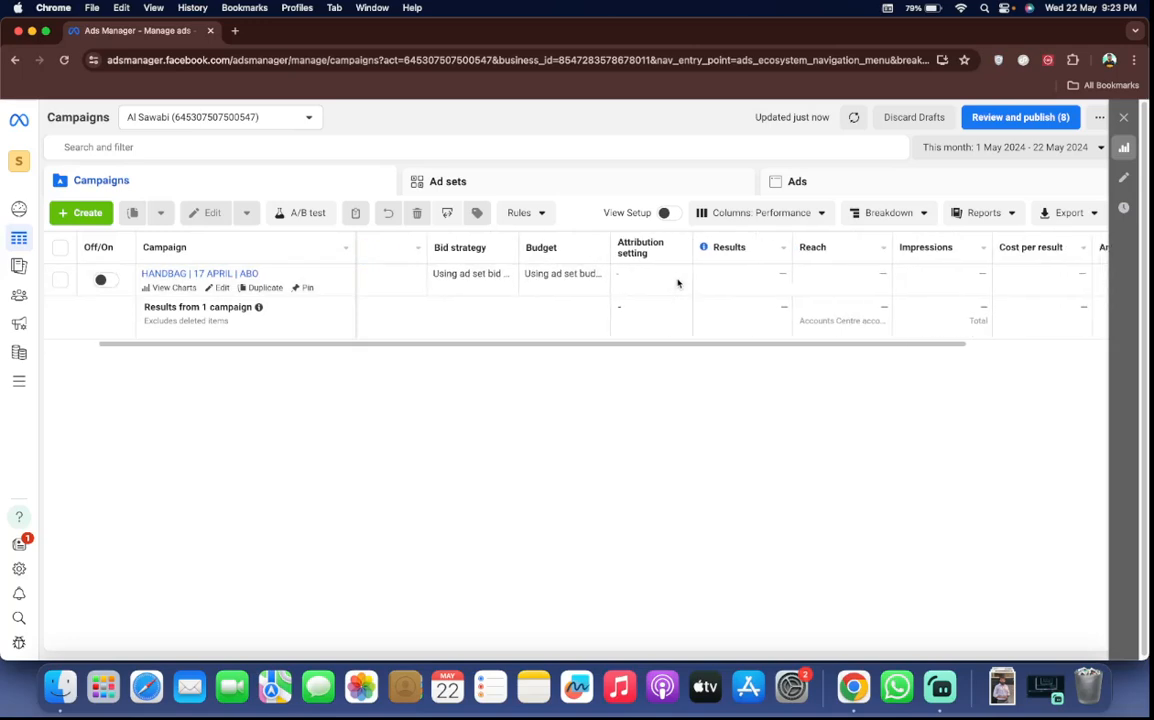
scroll(565, 278, right, 3)
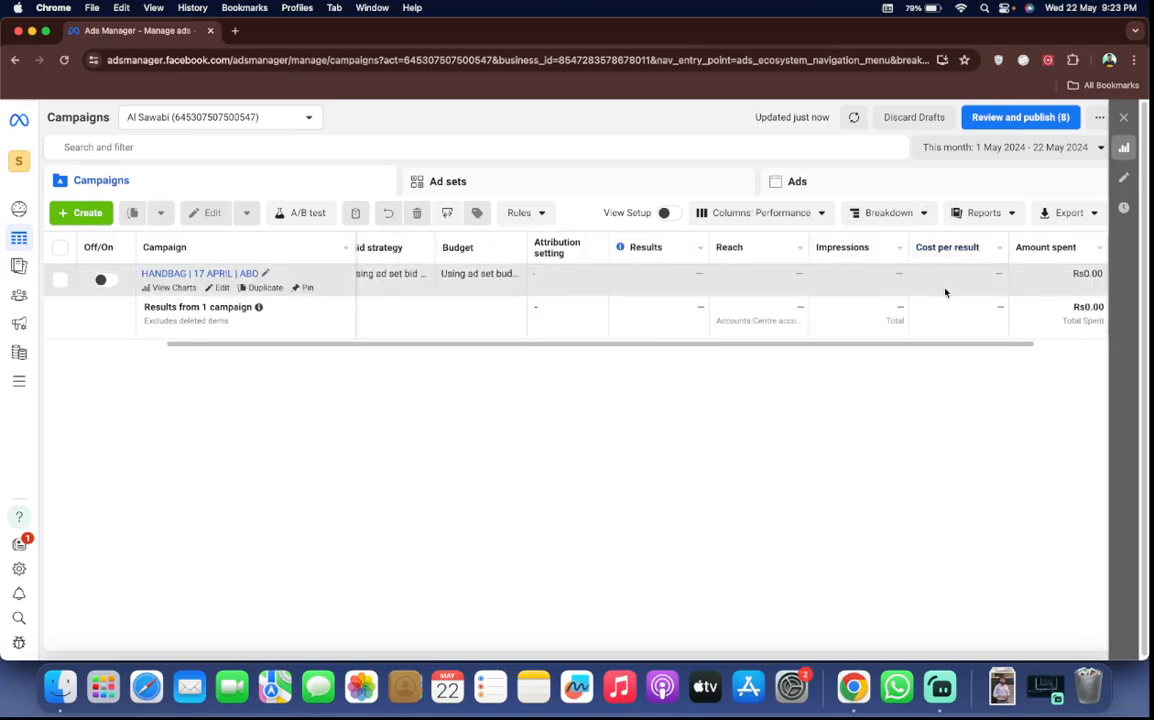
scroll(851, 259, right, 2)
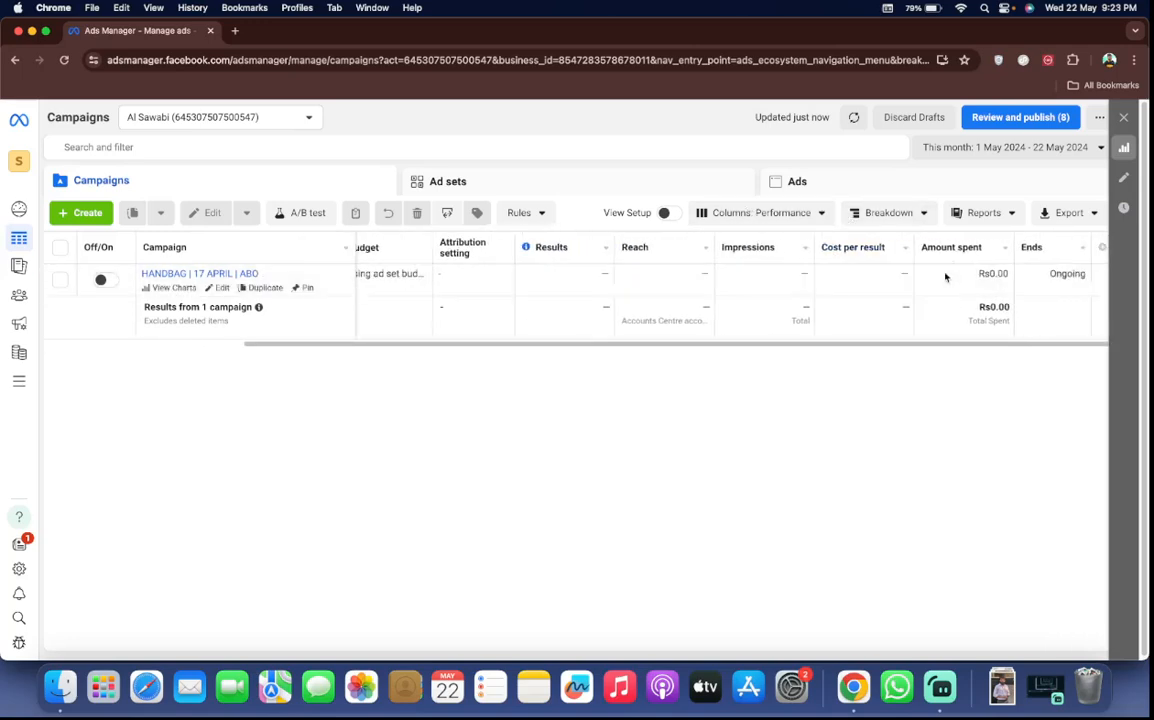
Switch the campaigns table to the Performance and clicks column preset and review the metrics included in it
click(729, 214)
click(724, 213)
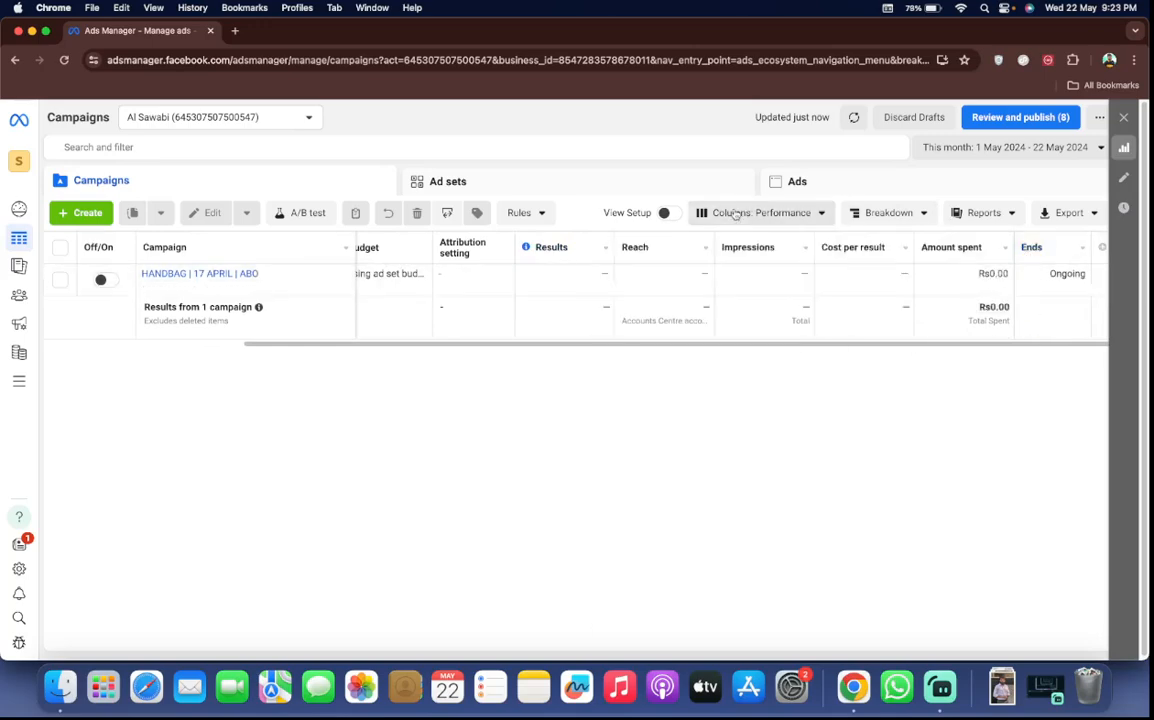
click(729, 212)
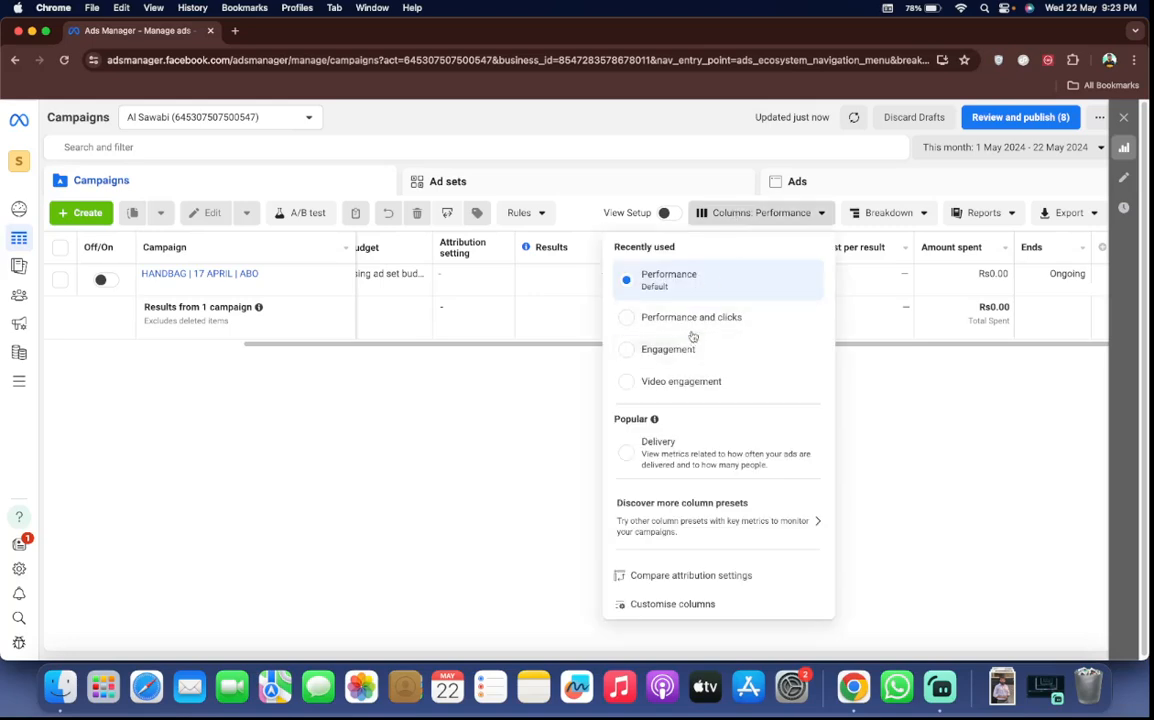
click(695, 327)
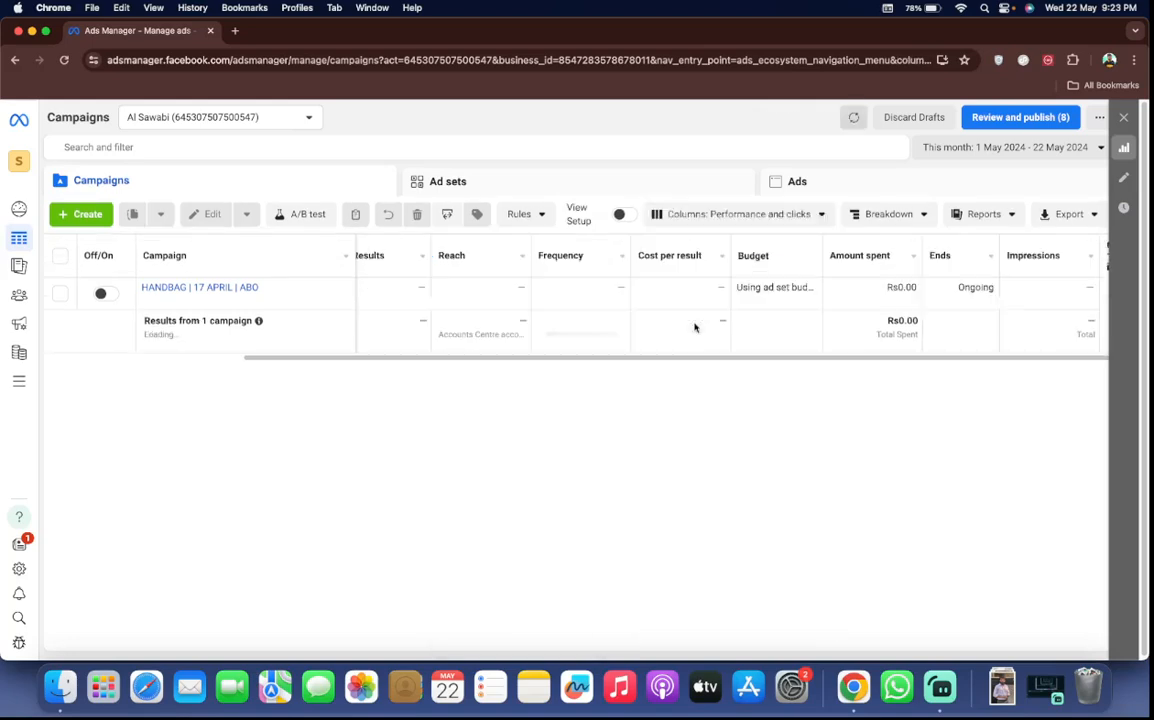
click(719, 214)
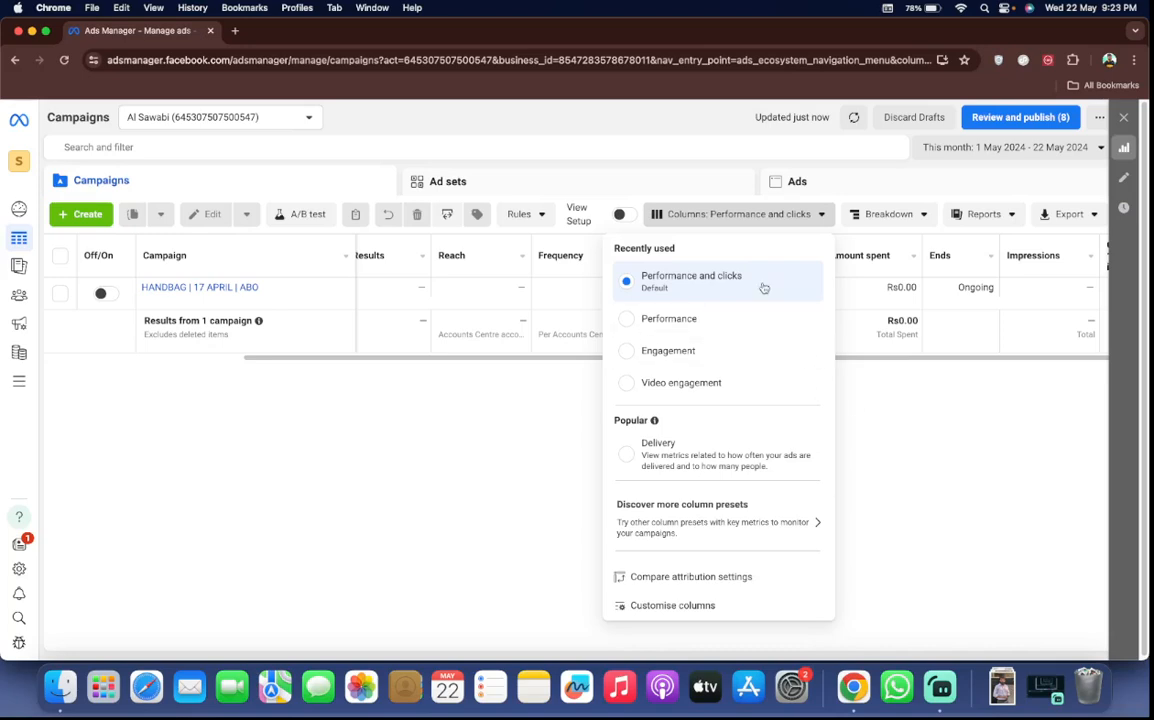
mouse_move(763, 288)
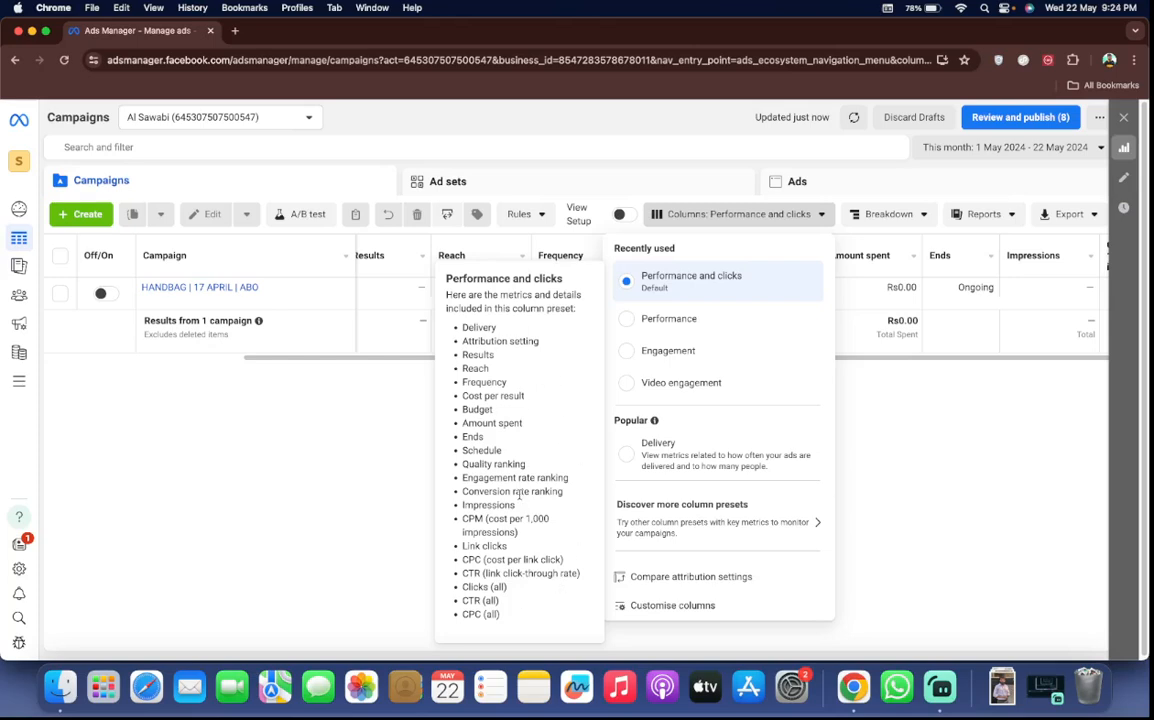
click(677, 304)
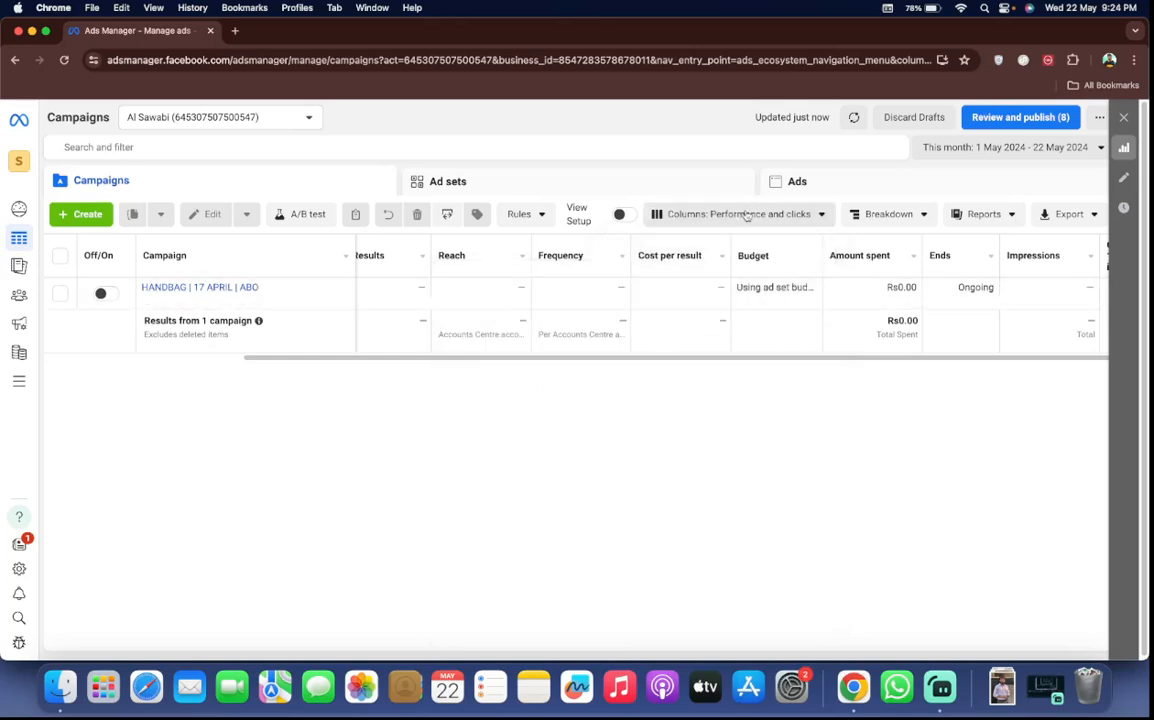
Switch the campaigns table to the Performance preset and on to Engagement, and review the metrics included in the Engagement preset
click(650, 213)
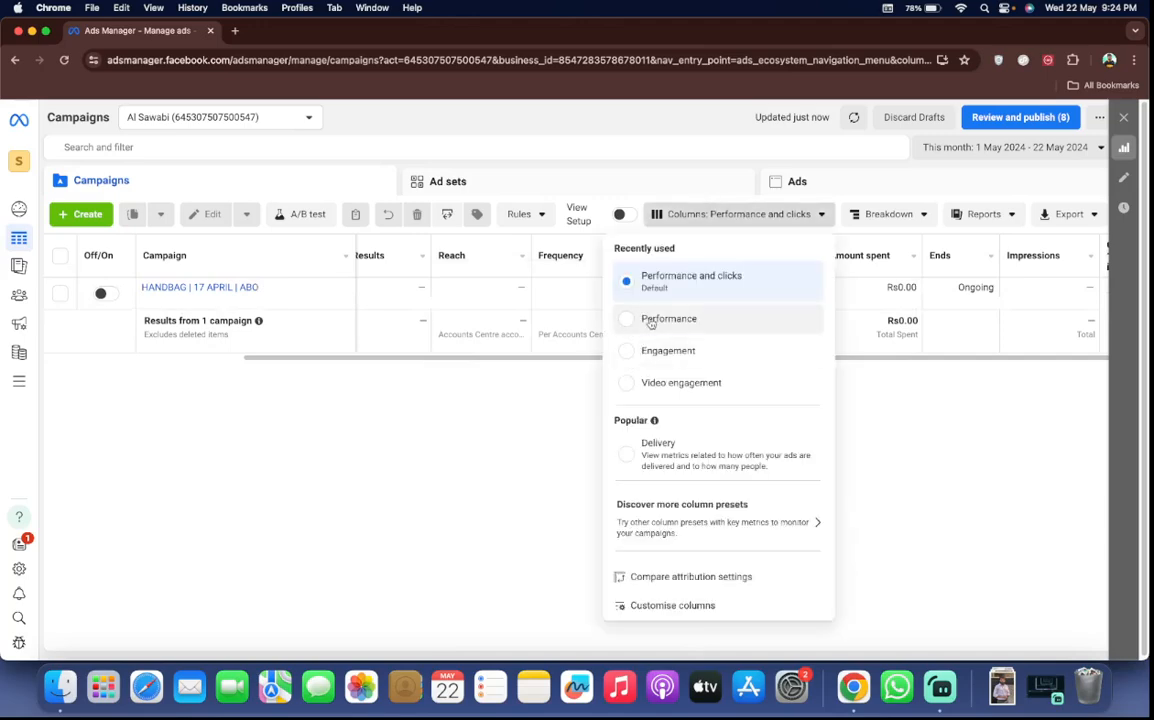
click(650, 320)
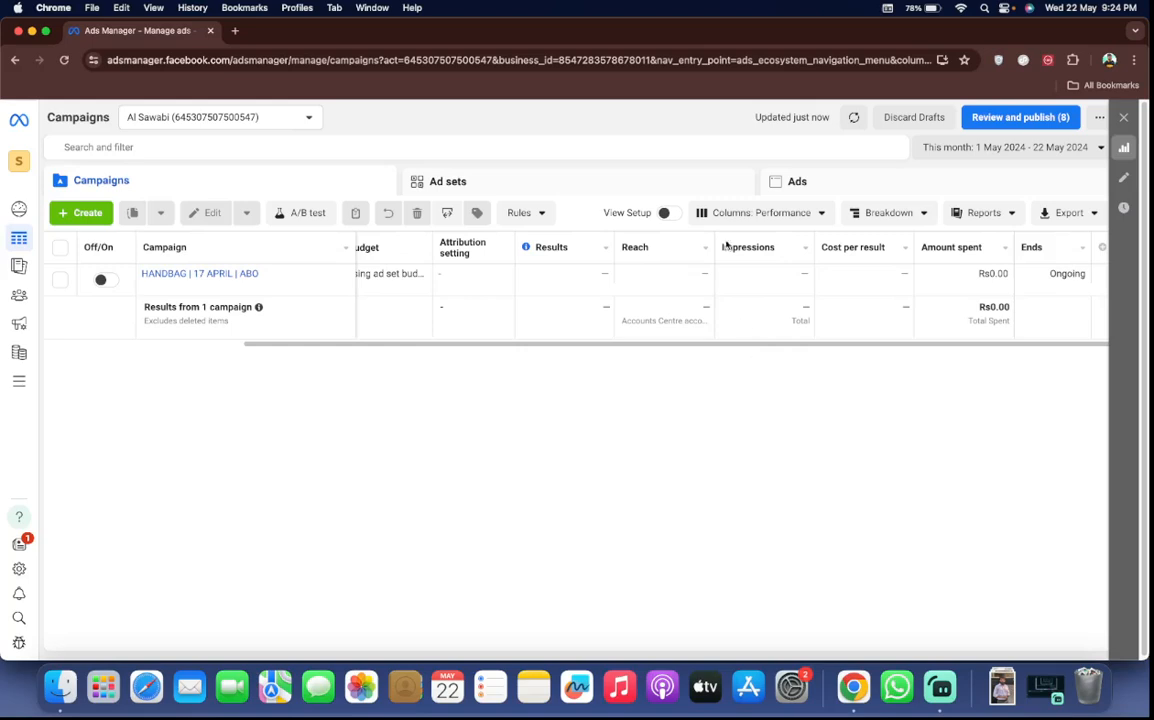
click(752, 210)
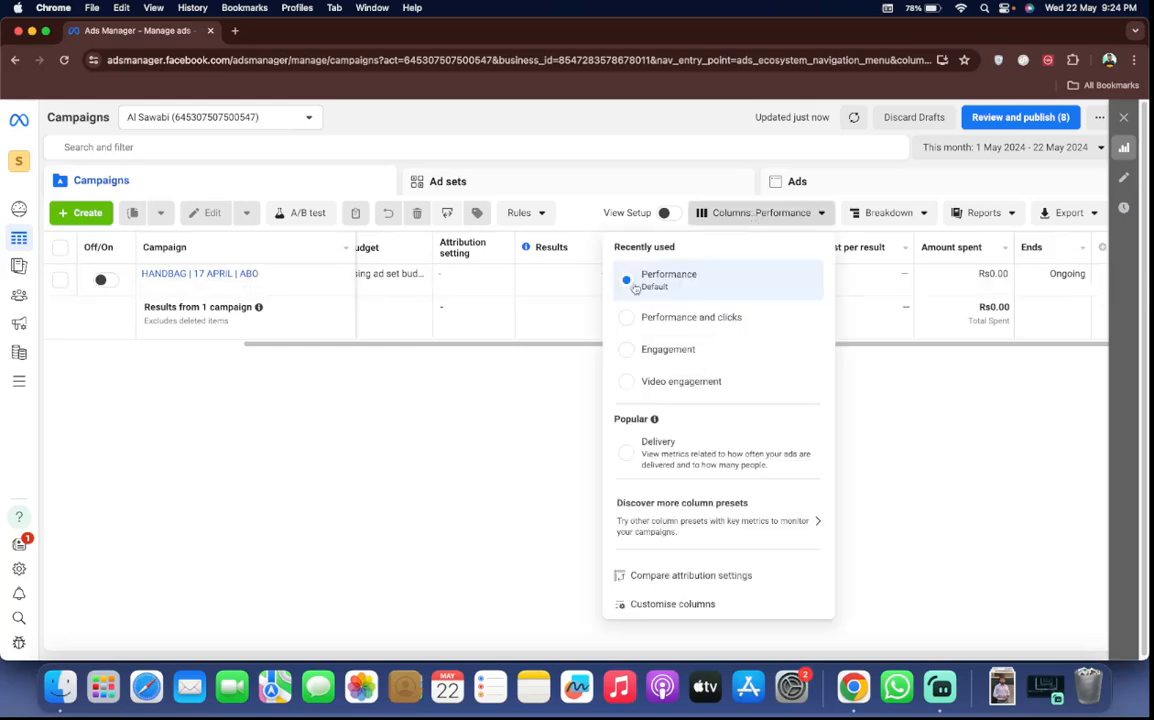
click(679, 352)
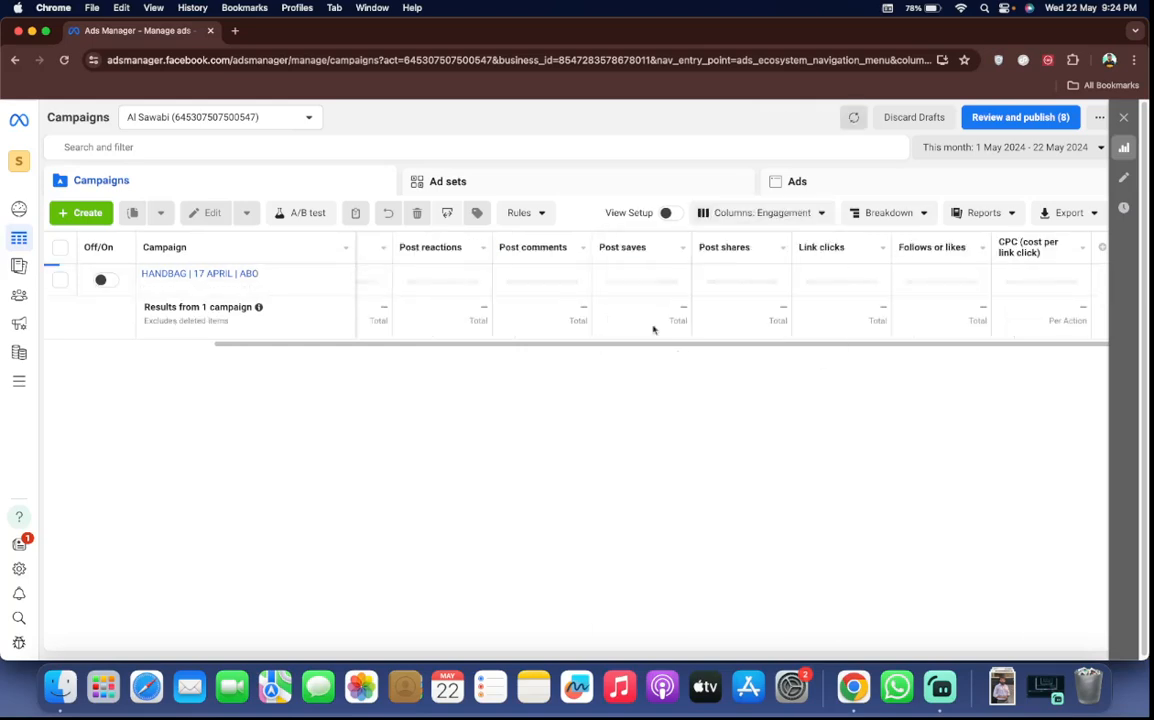
click(765, 214)
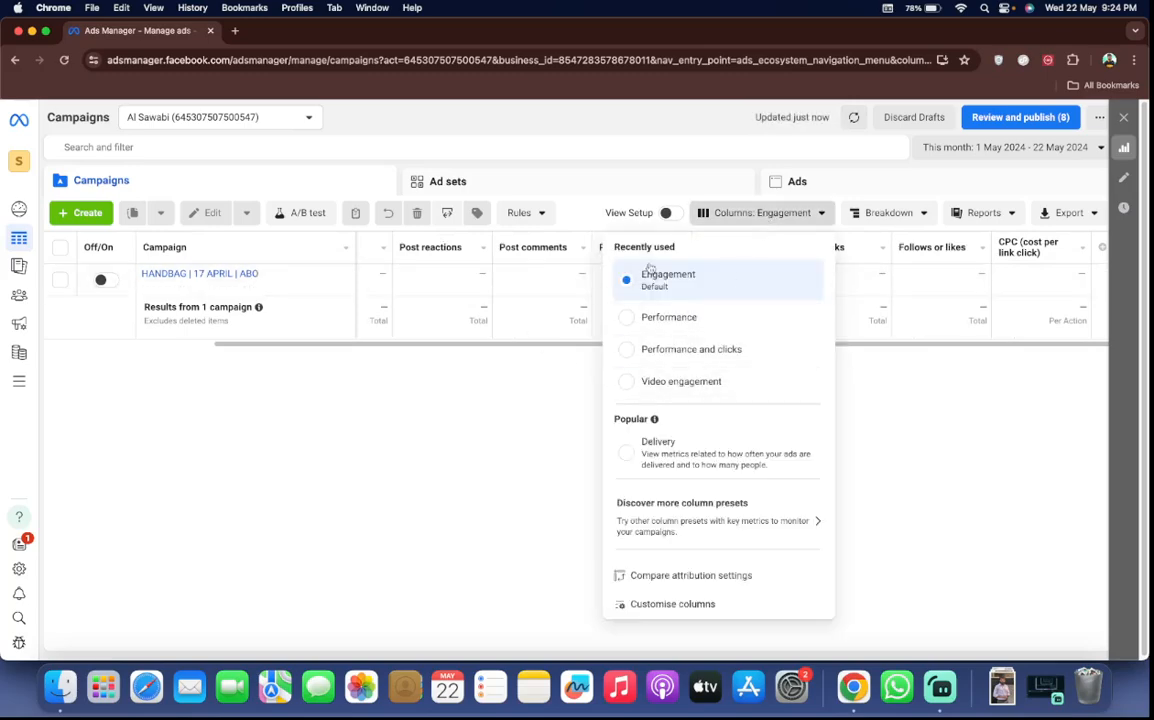
mouse_move(655, 284)
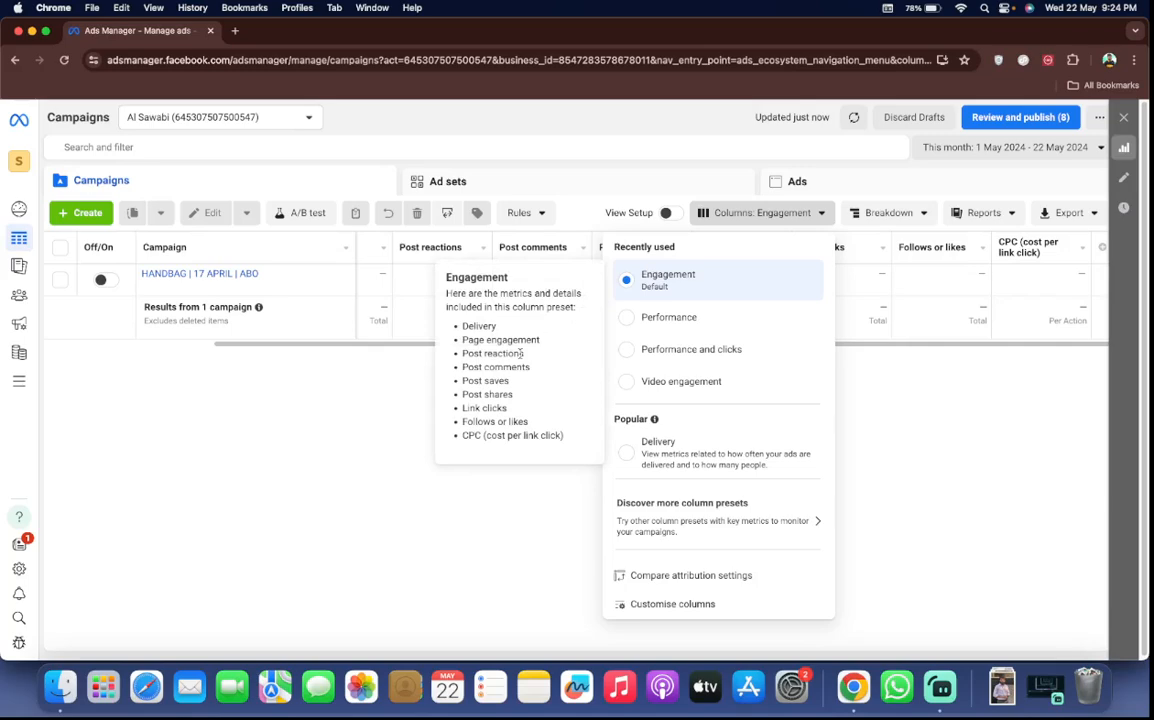
Switch the campaigns table to the Video engagement column preset and examine its columns
click(683, 382)
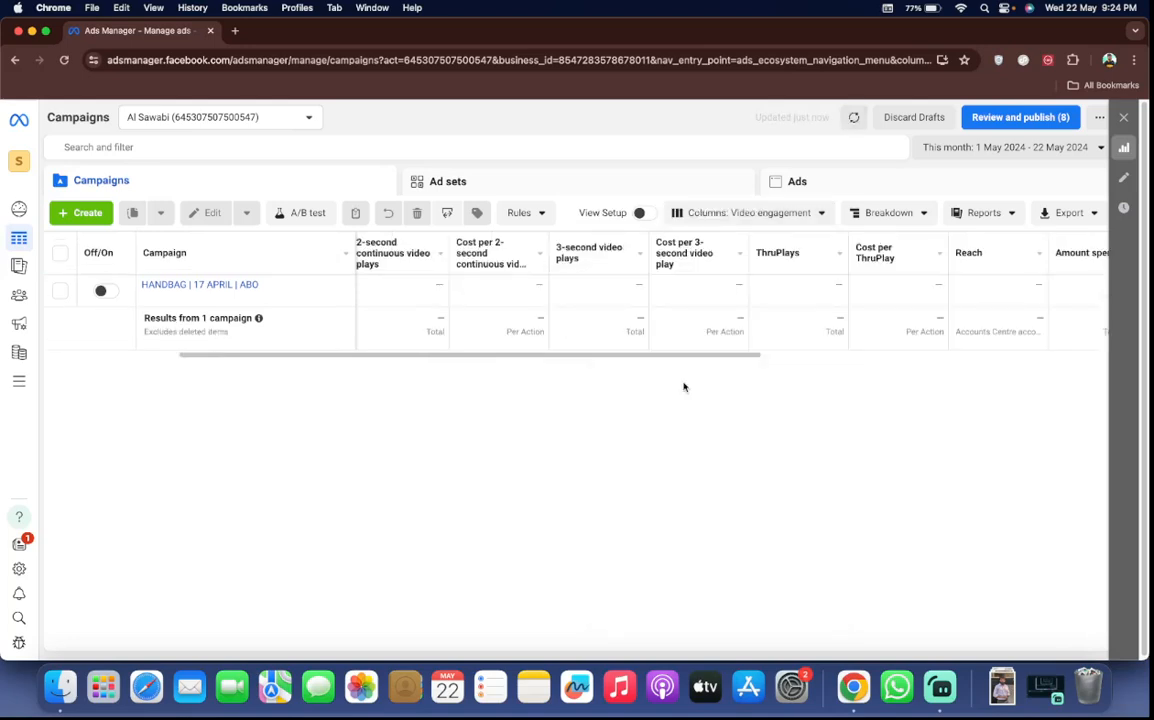
scroll(711, 358, left, 3)
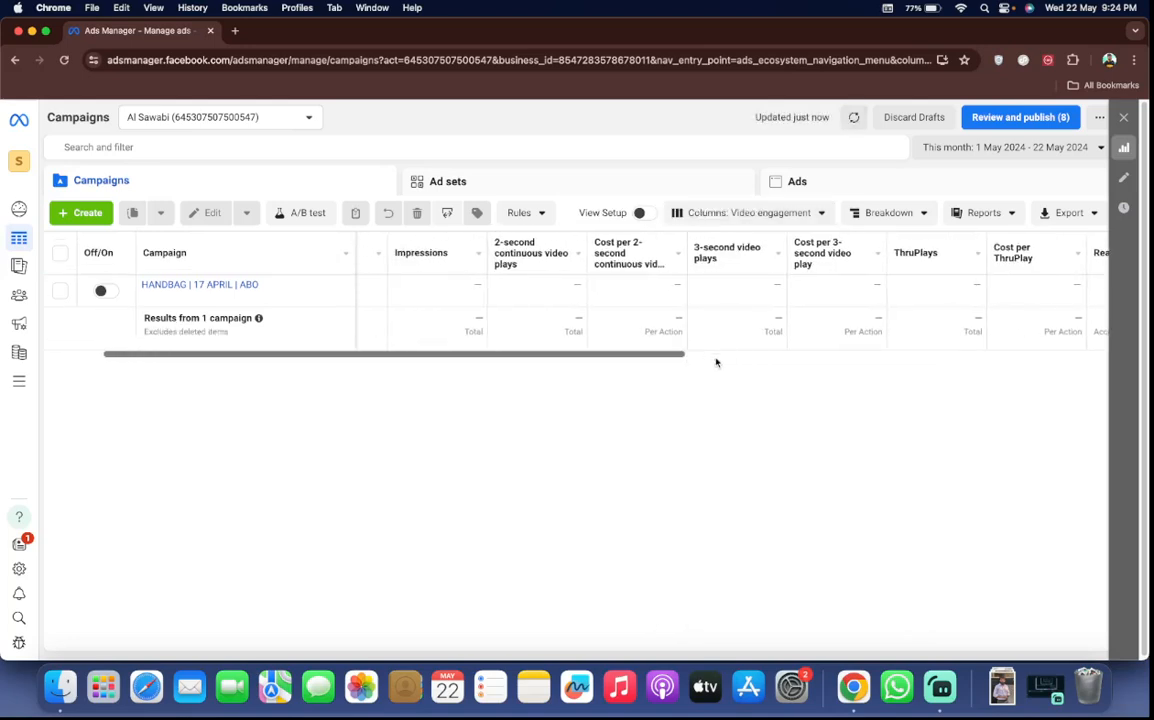
scroll(719, 310, right, 2)
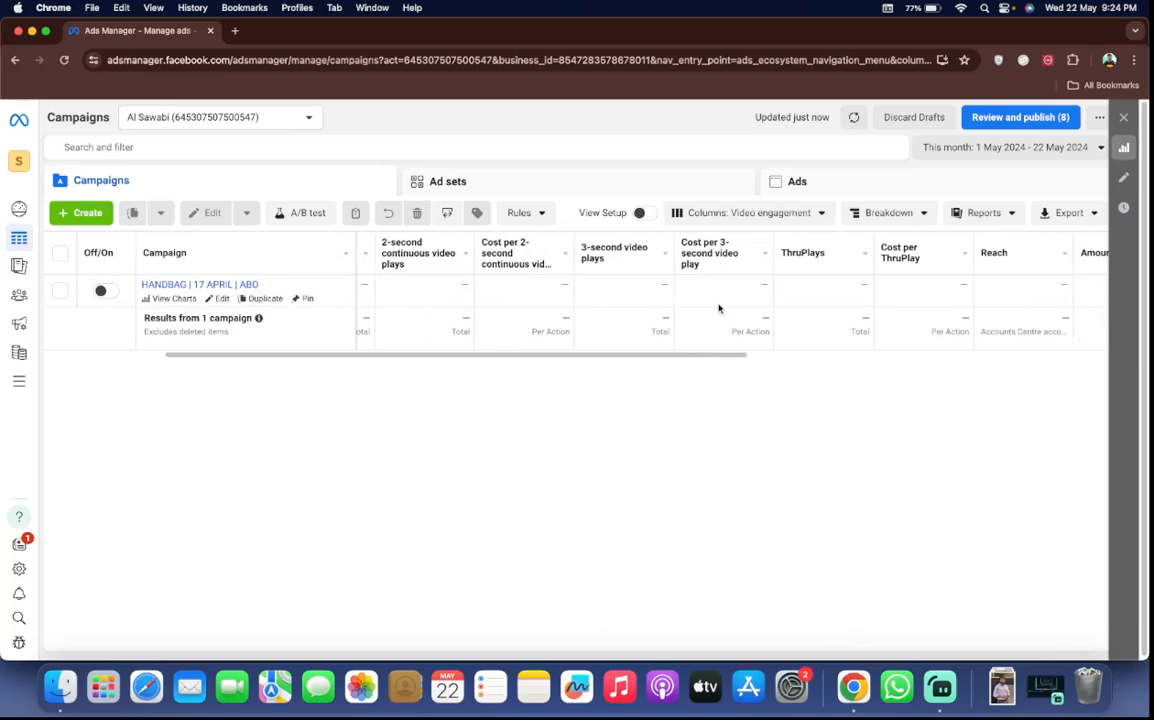
Browse the metrics available for customising the columns, from performance to settings, and apply the existing column selection
click(745, 213)
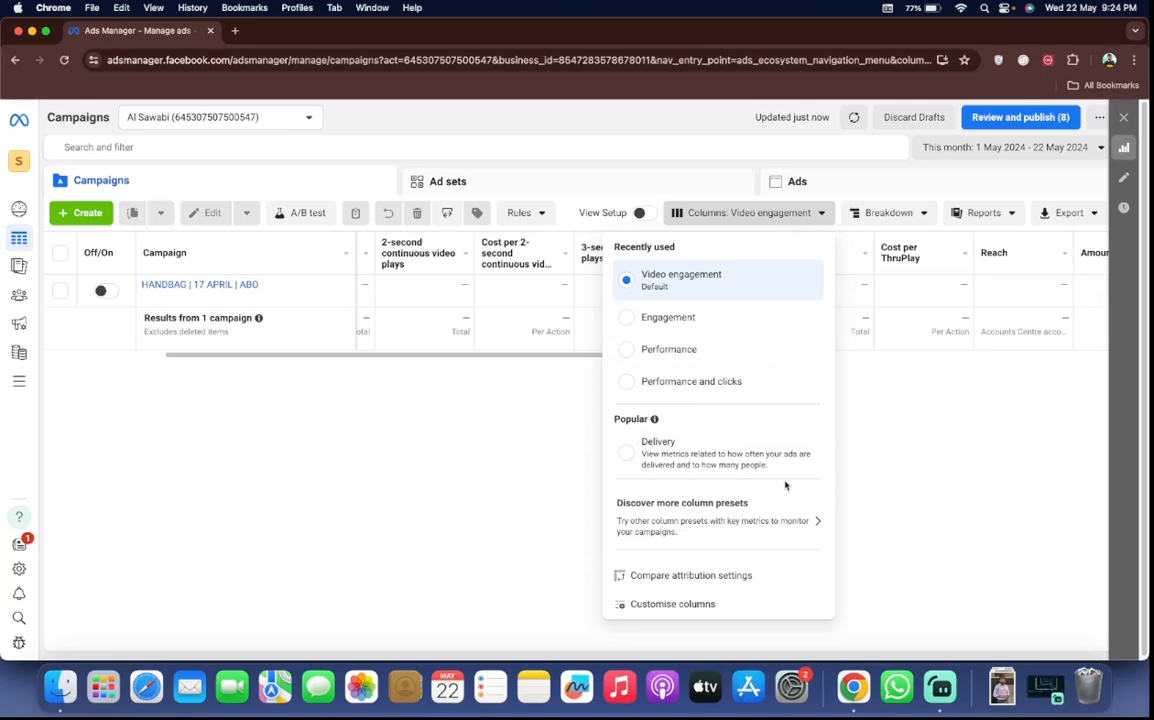
click(745, 600)
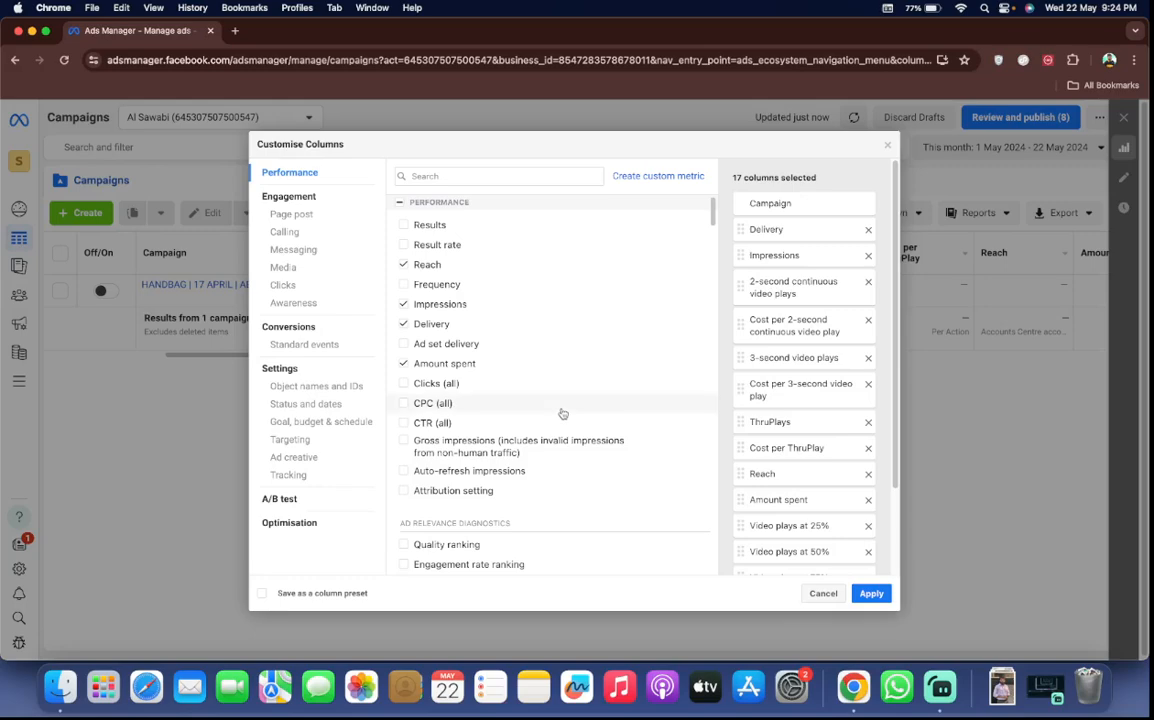
scroll(562, 413, down, 5)
scroll(562, 413, down, 15)
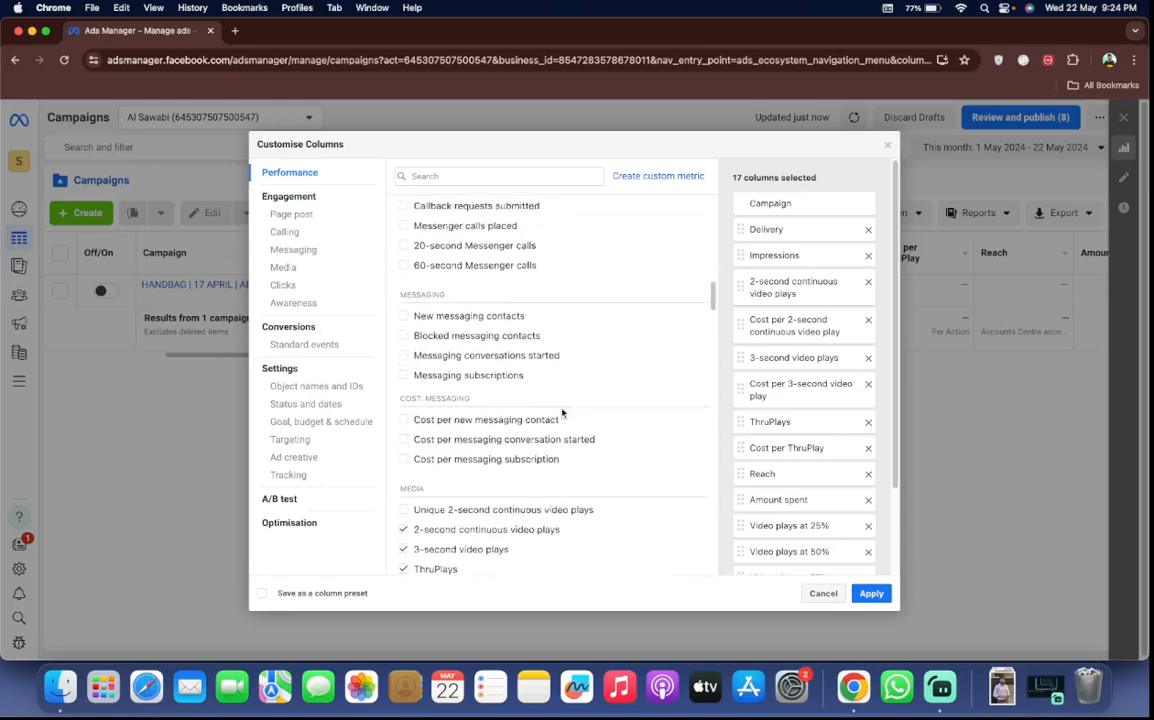
scroll(562, 413, down, 15)
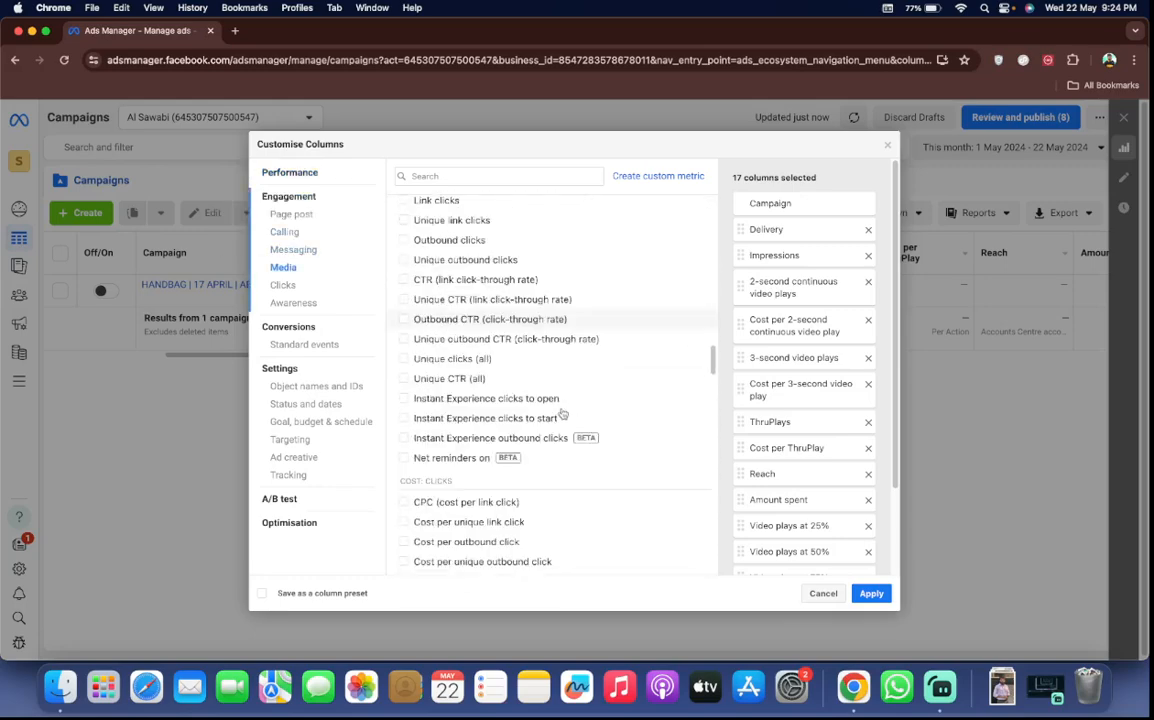
scroll(562, 413, down, 10)
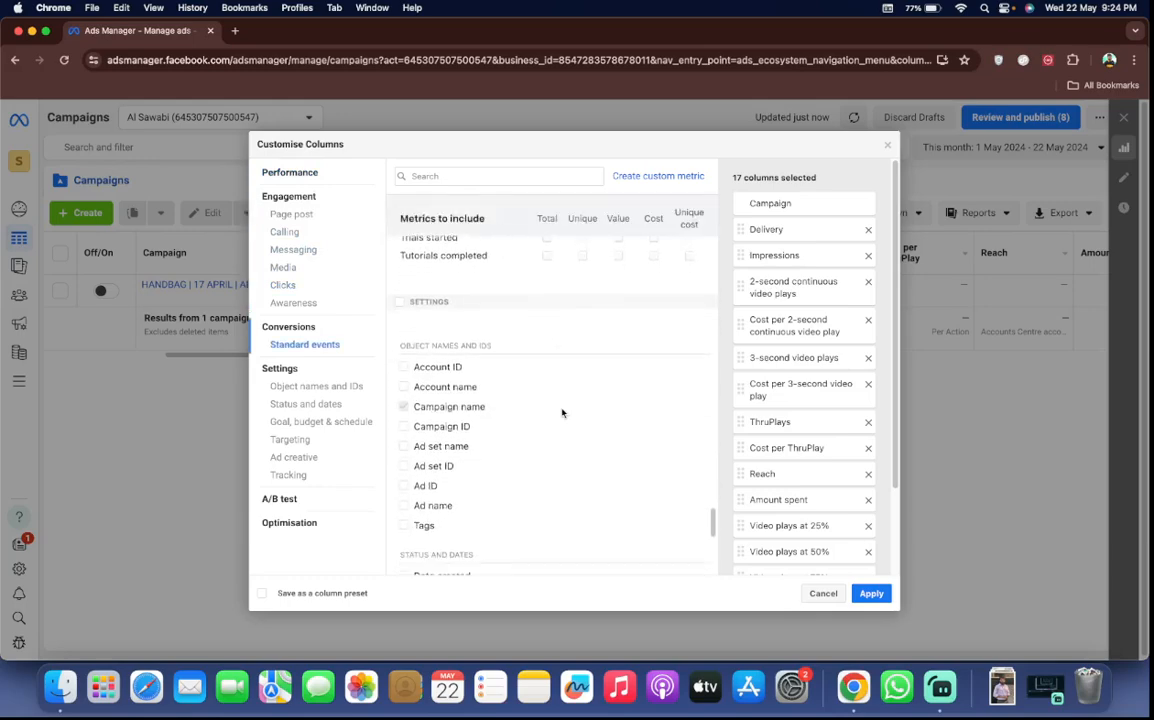
click(866, 594)
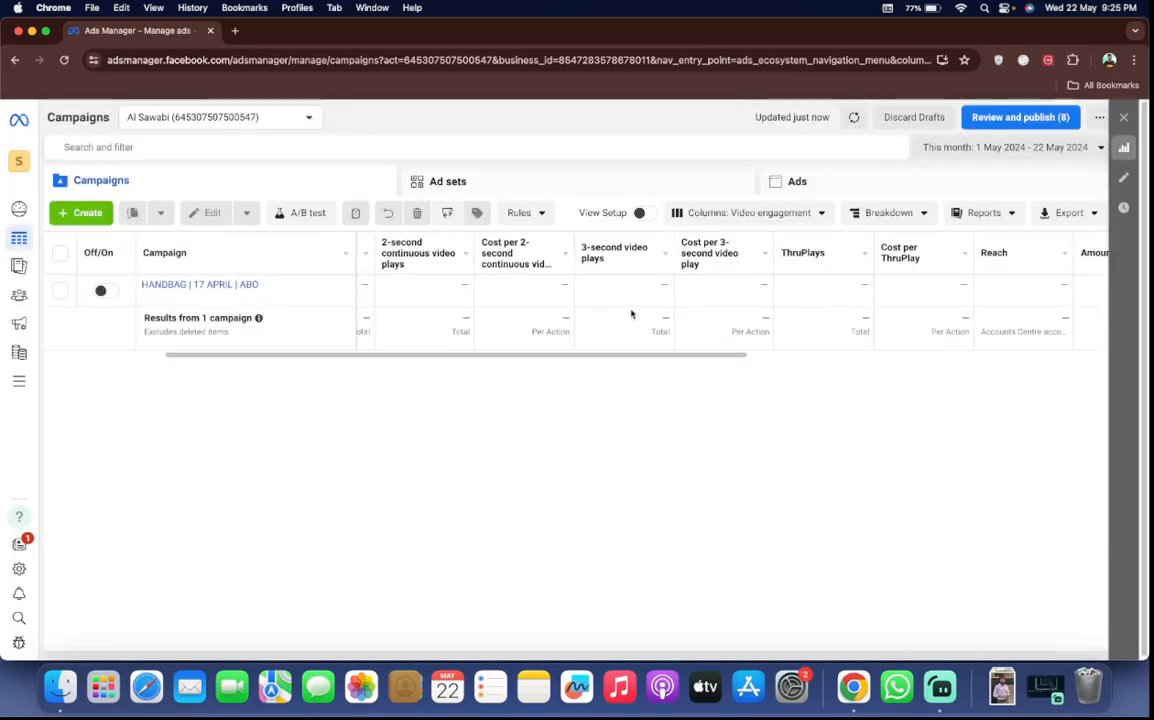
Set the campaigns table to the Performance column preset and look across its columns
click(752, 213)
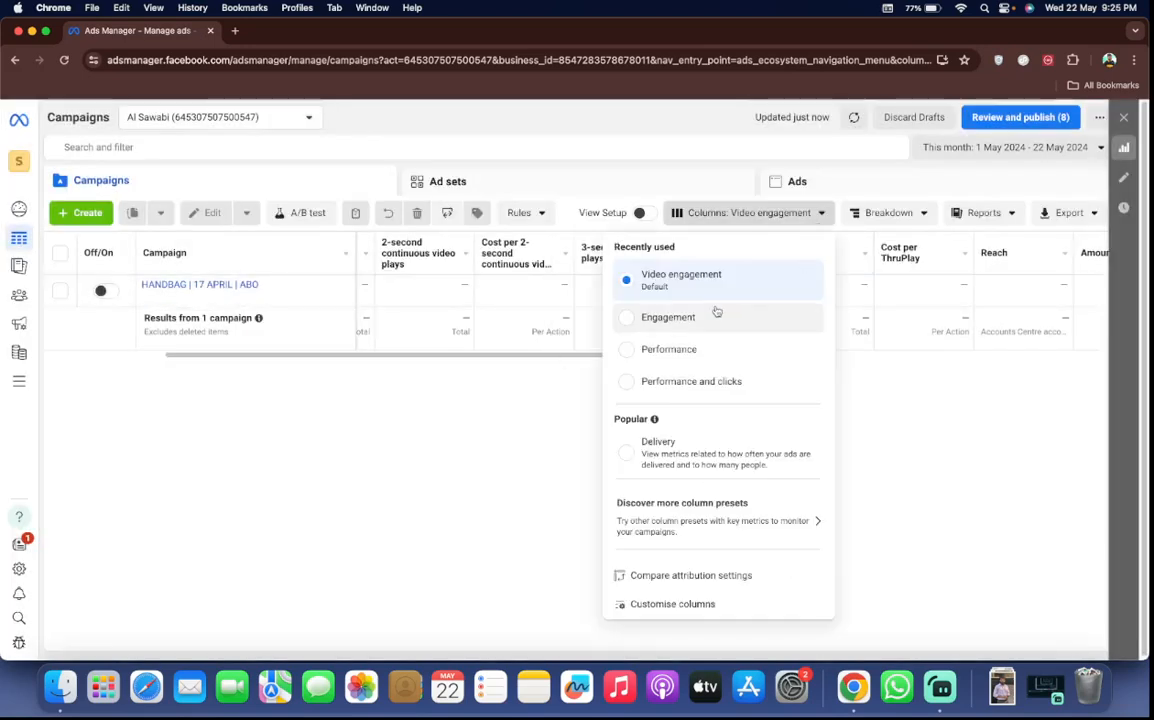
click(683, 352)
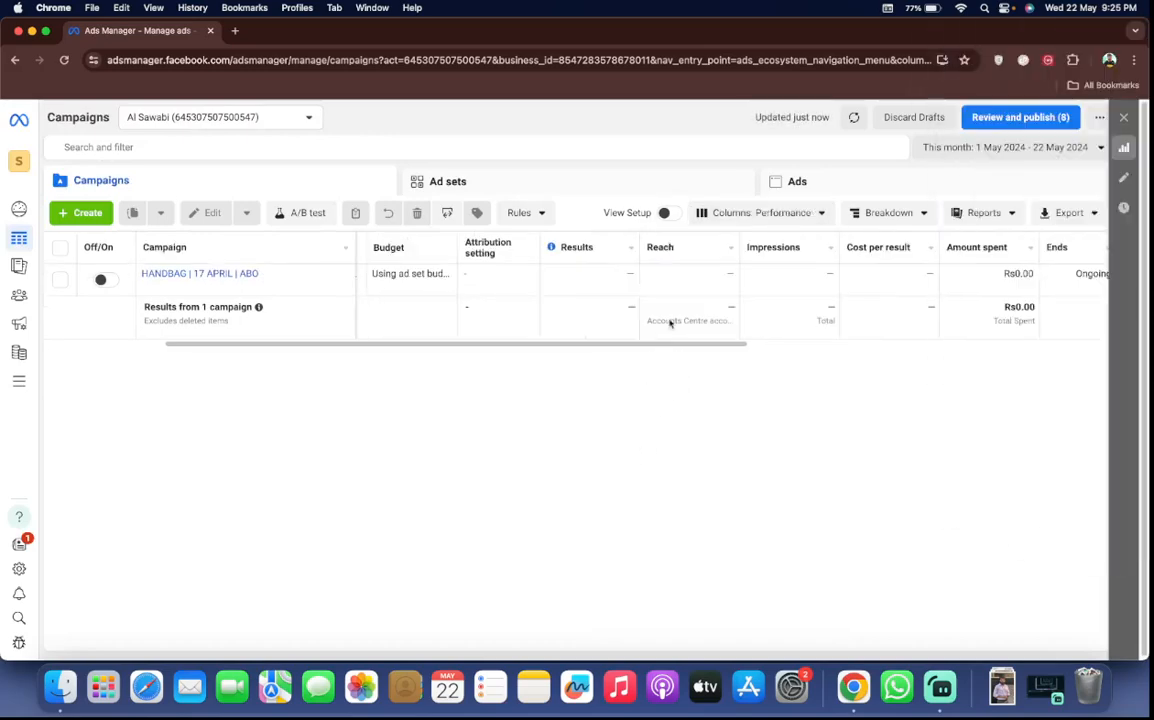
scroll(759, 304, right, 1)
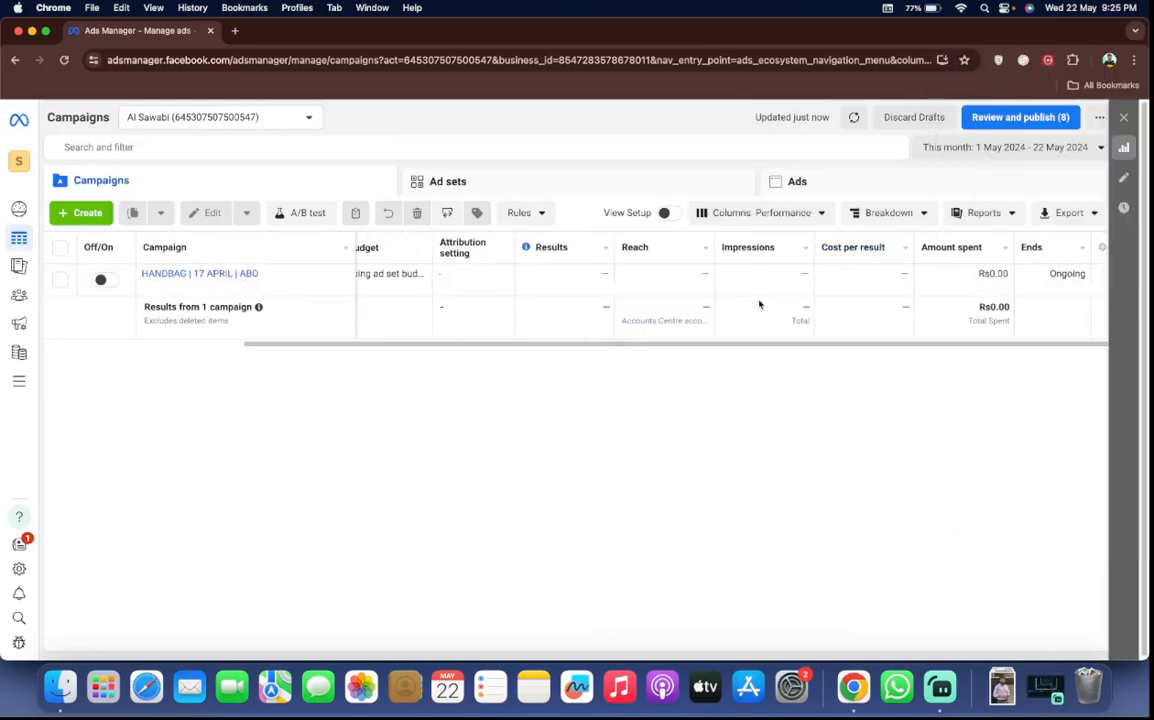
scroll(759, 304, left, 3)
Examine the breakdown options for campaign data, including those by time and by delivery, without applying a breakdown
click(860, 216)
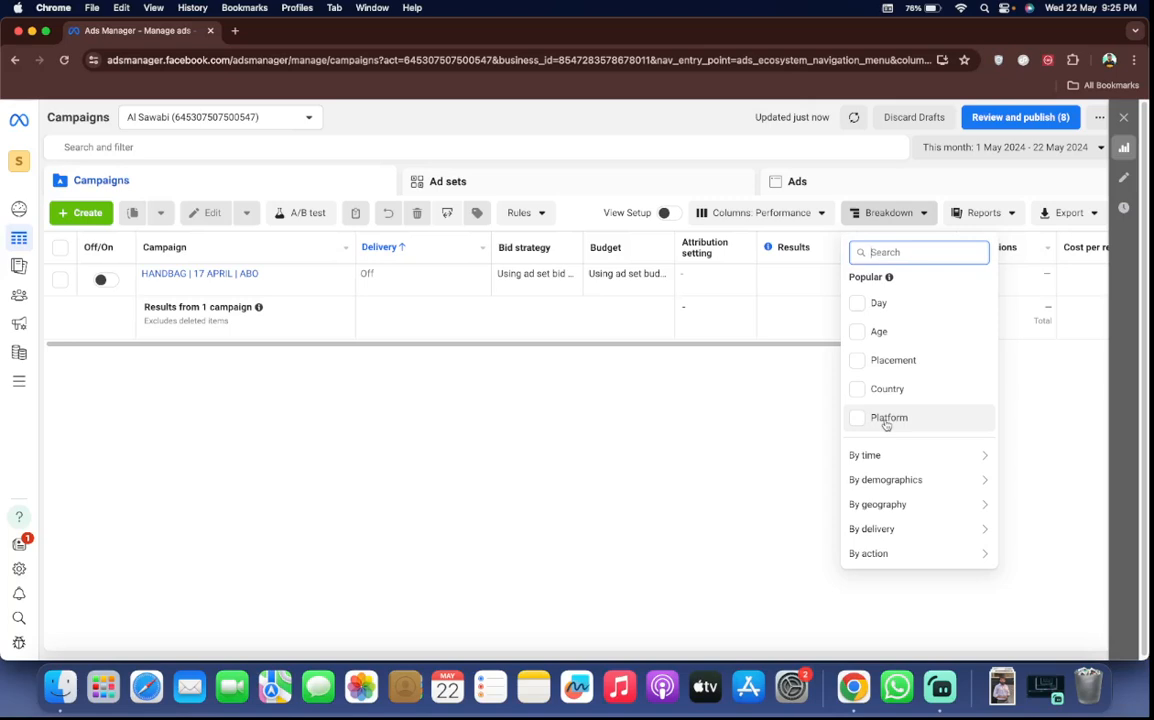
mouse_move(902, 462)
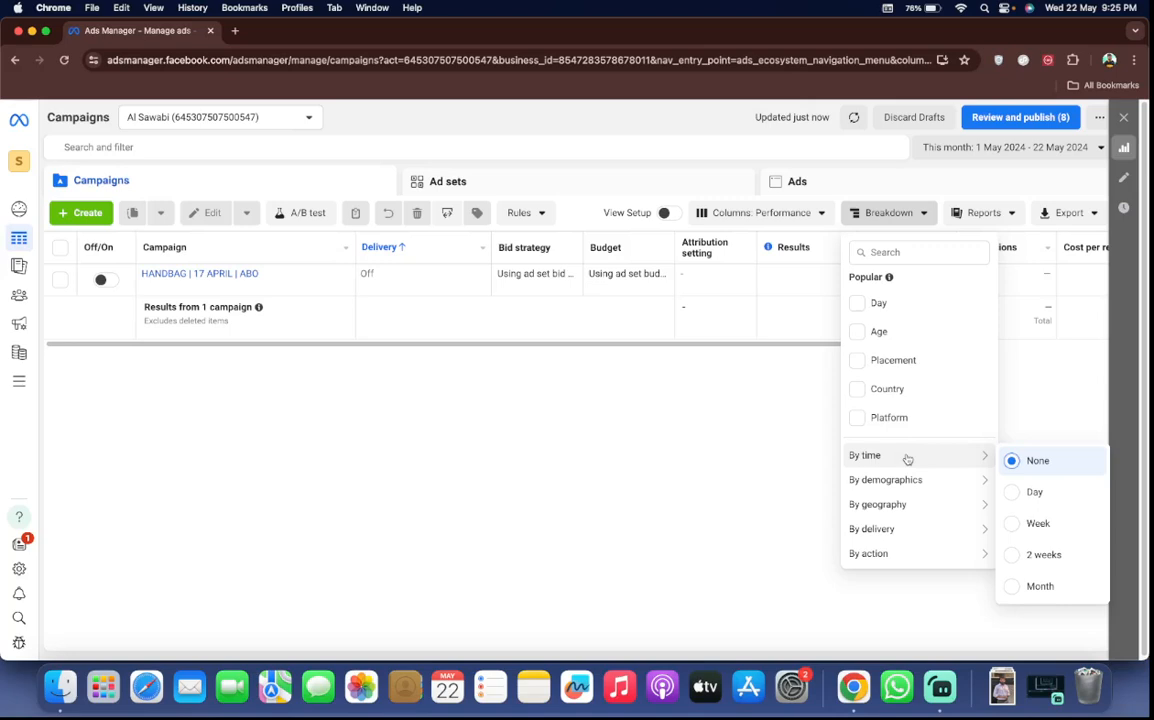
mouse_move(915, 531)
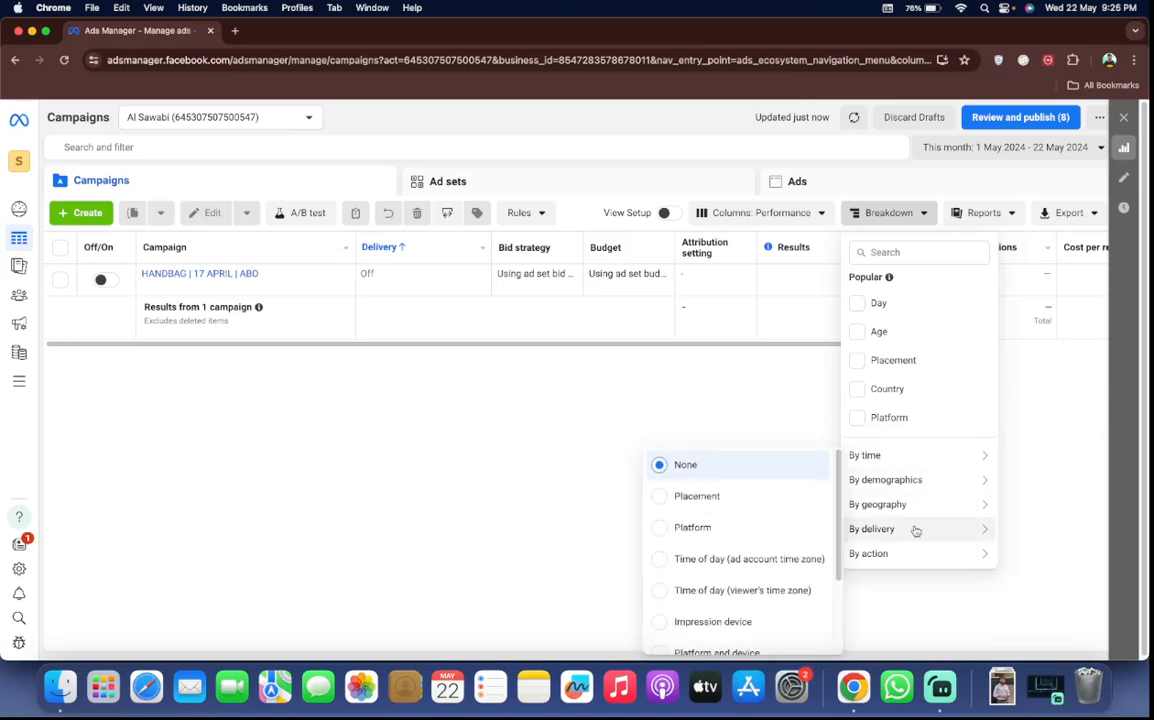
mouse_move(915, 494)
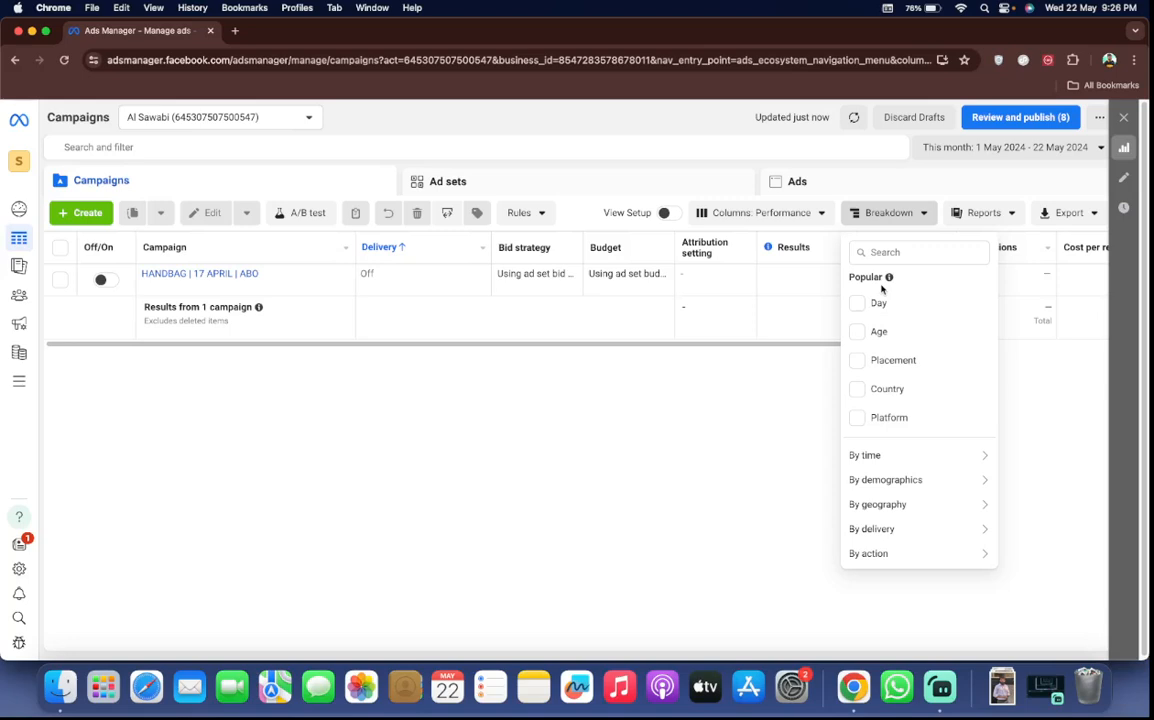
click(887, 214)
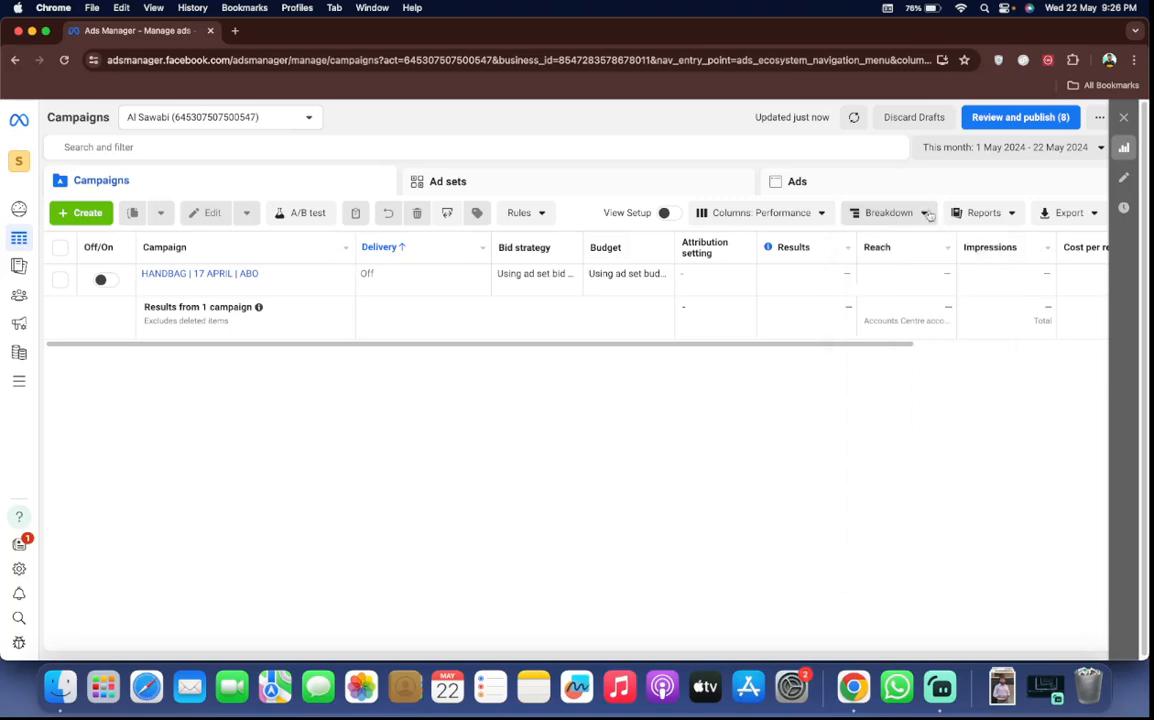
View the ads reporting options and the export choices for the campaigns table without creating or exporting anything
click(981, 214)
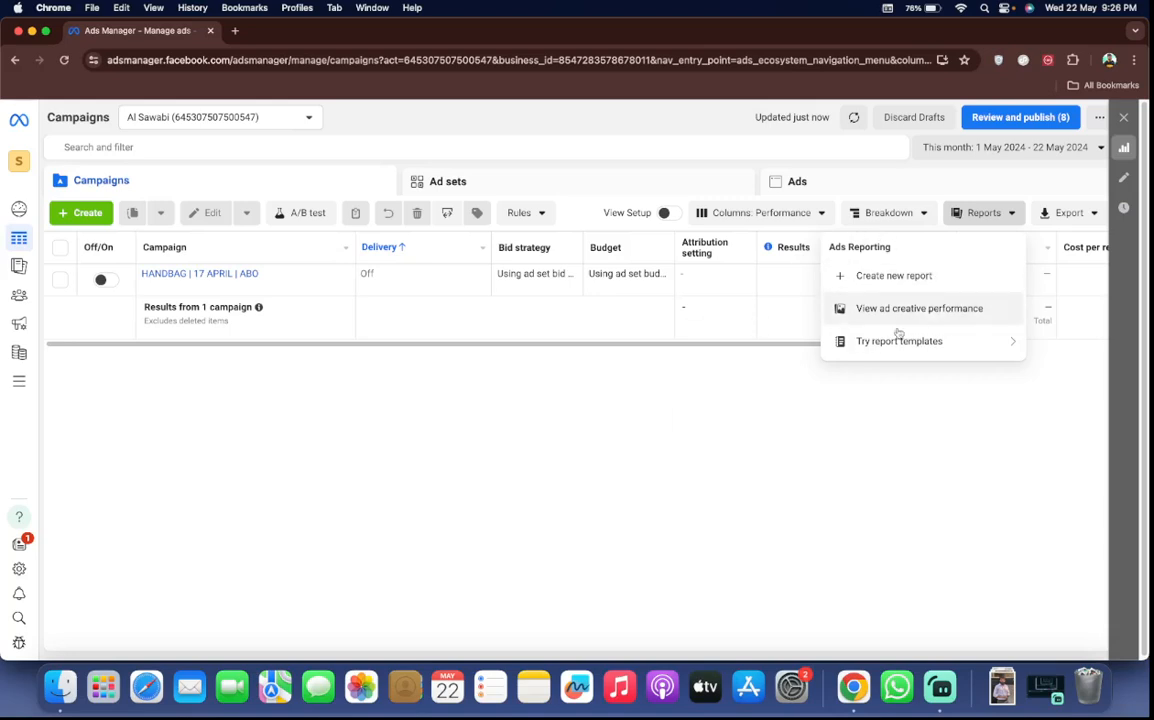
mouse_move(899, 342)
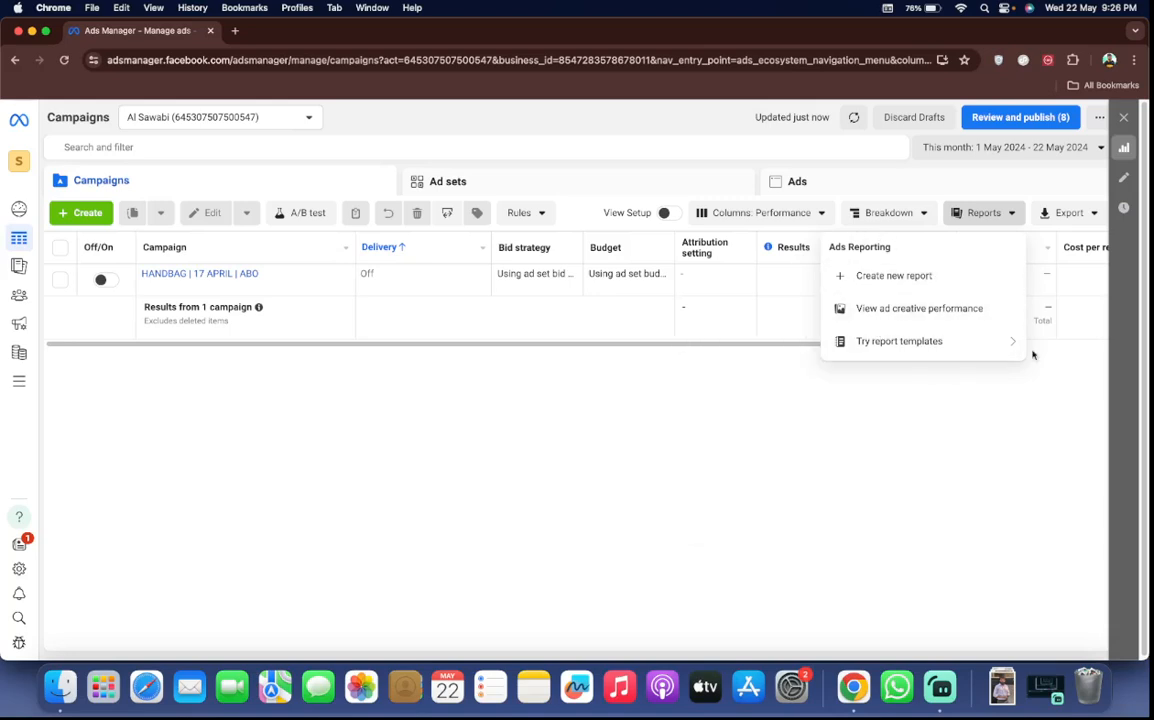
click(1033, 355)
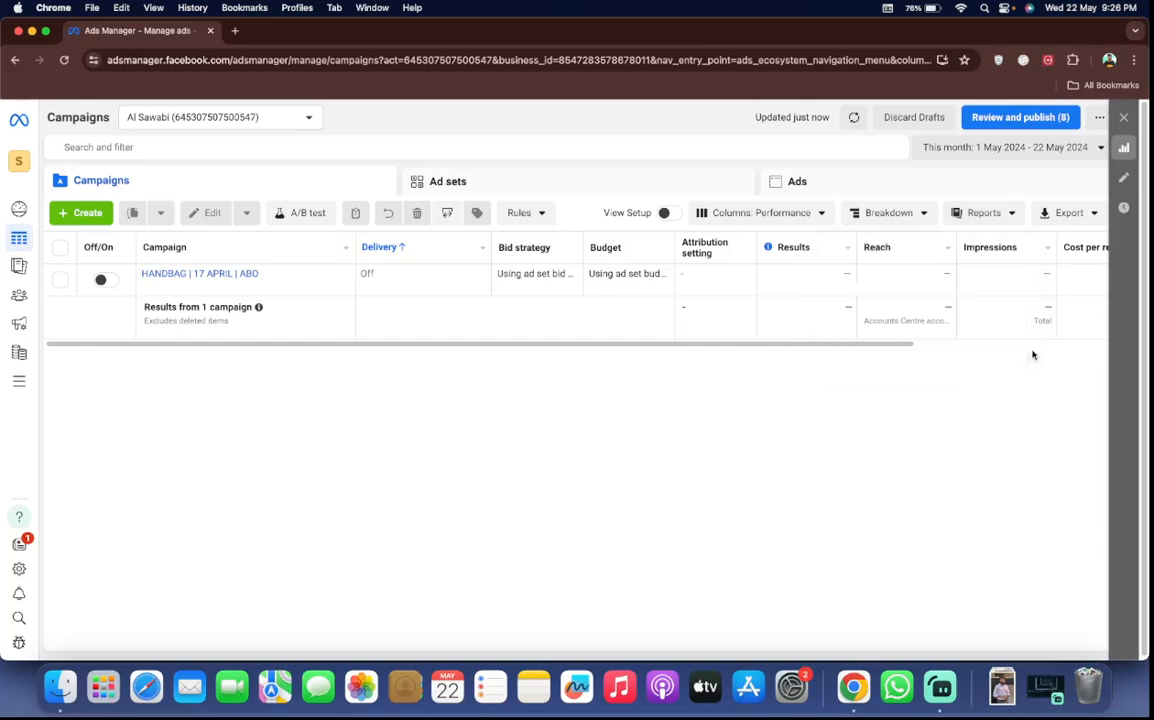
click(1065, 214)
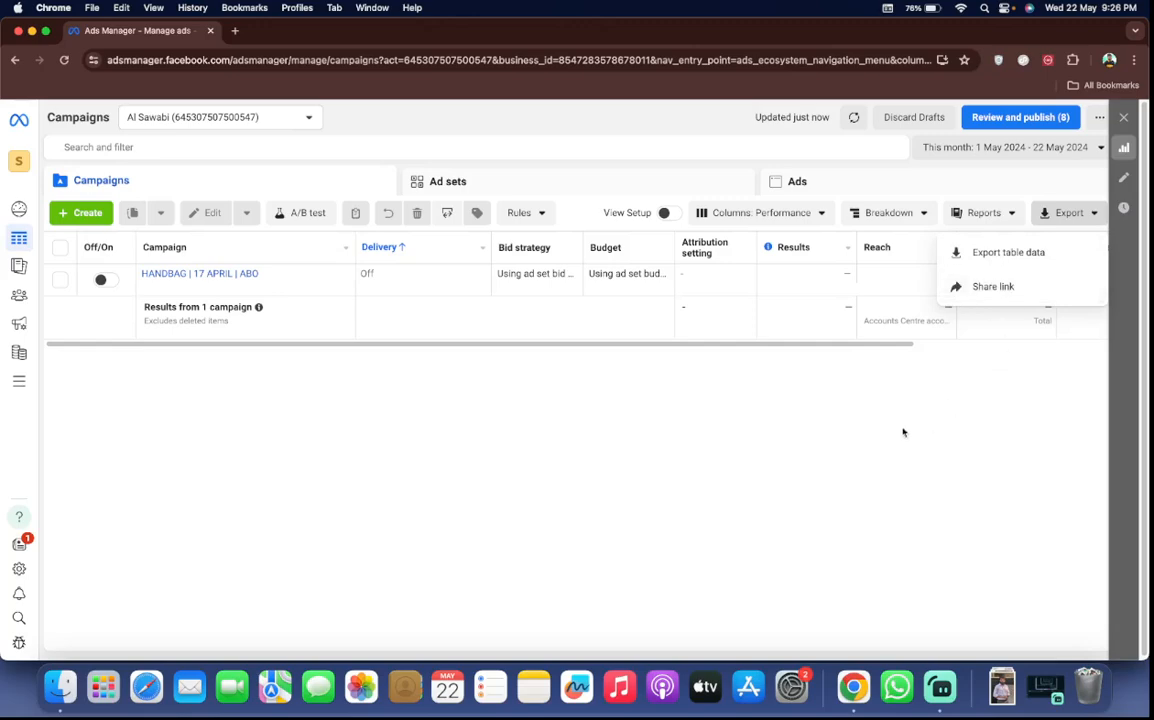
click(690, 425)
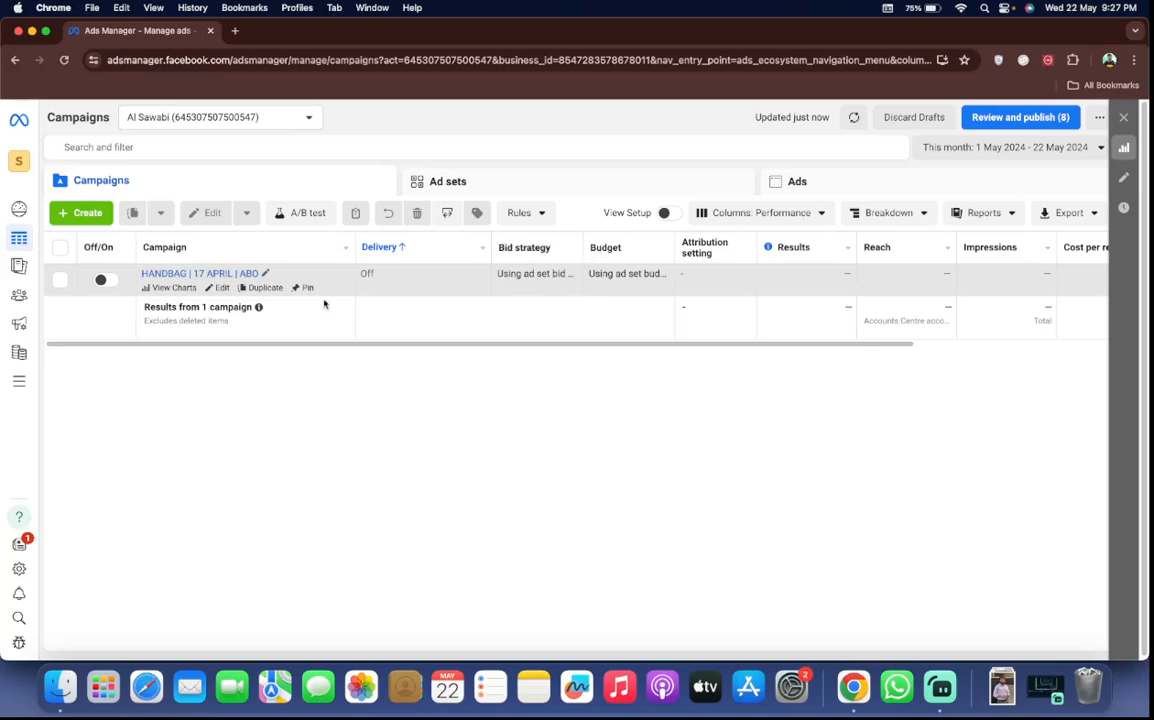
View the campaign objectives offered for a new campaign and the list of business portfolios, closing both without a selection
click(86, 212)
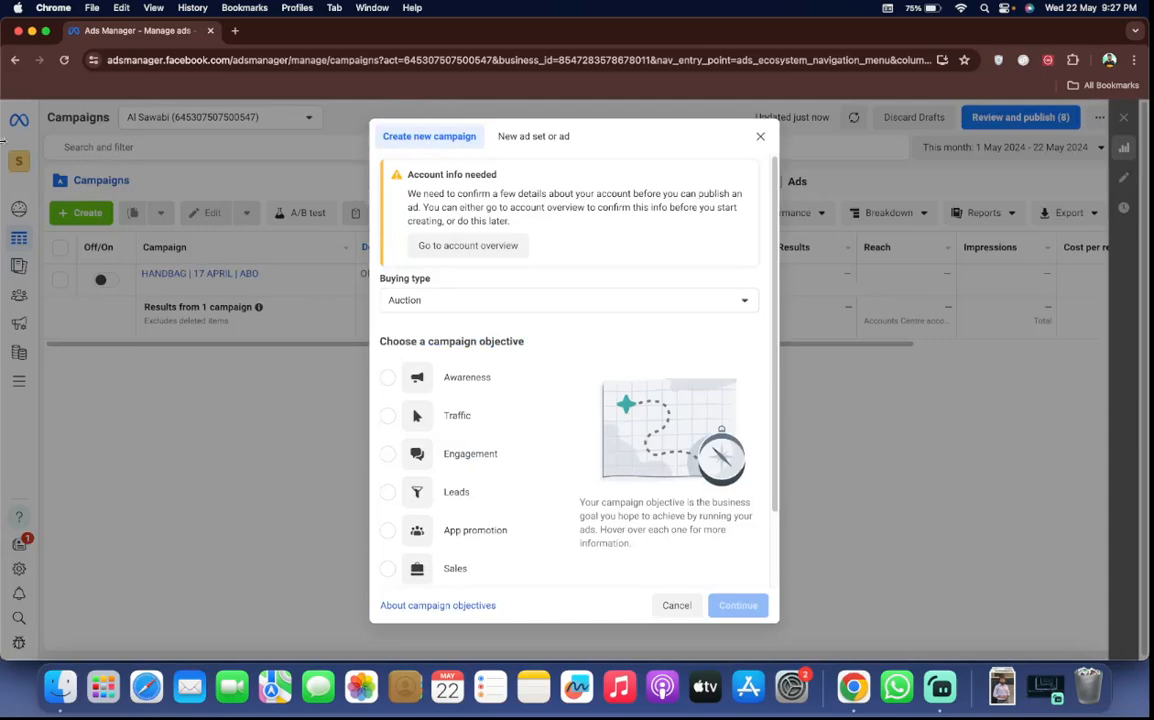
click(761, 137)
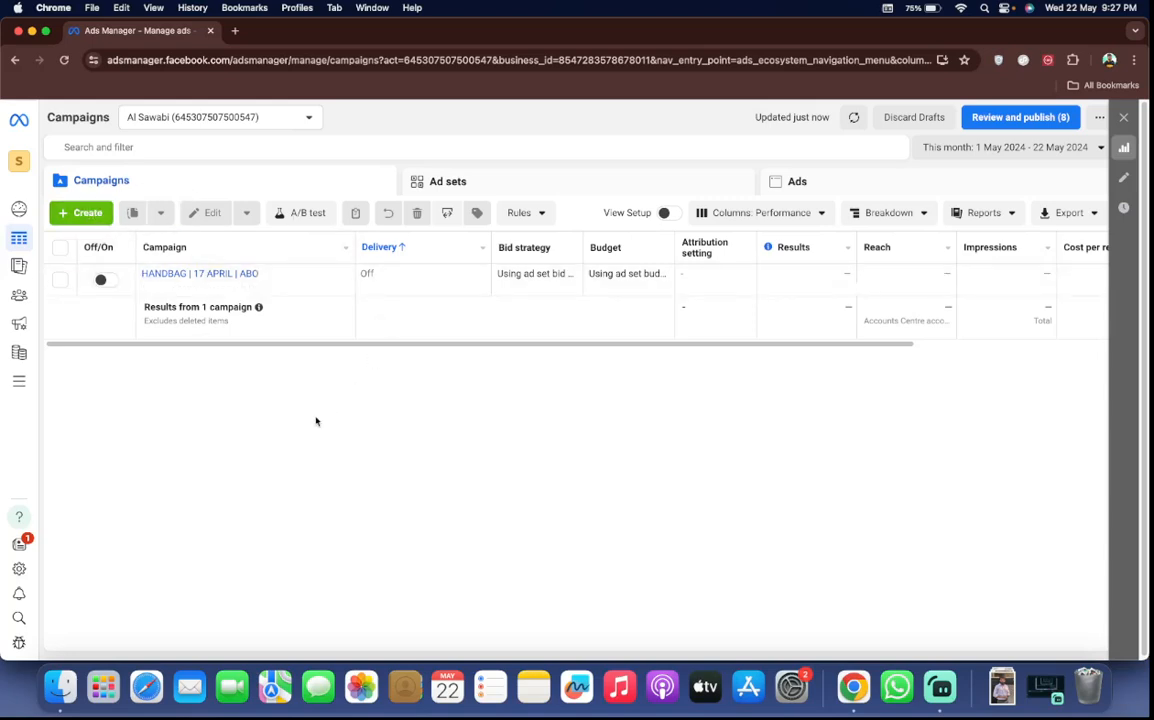
click(20, 157)
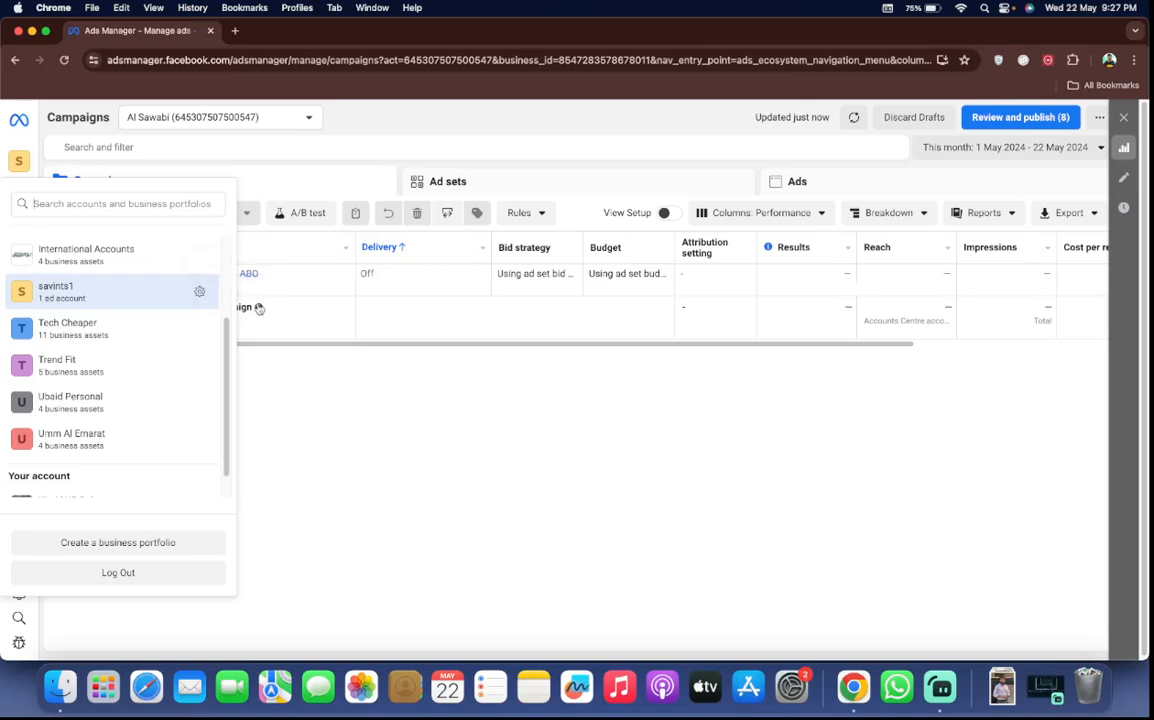
click(360, 427)
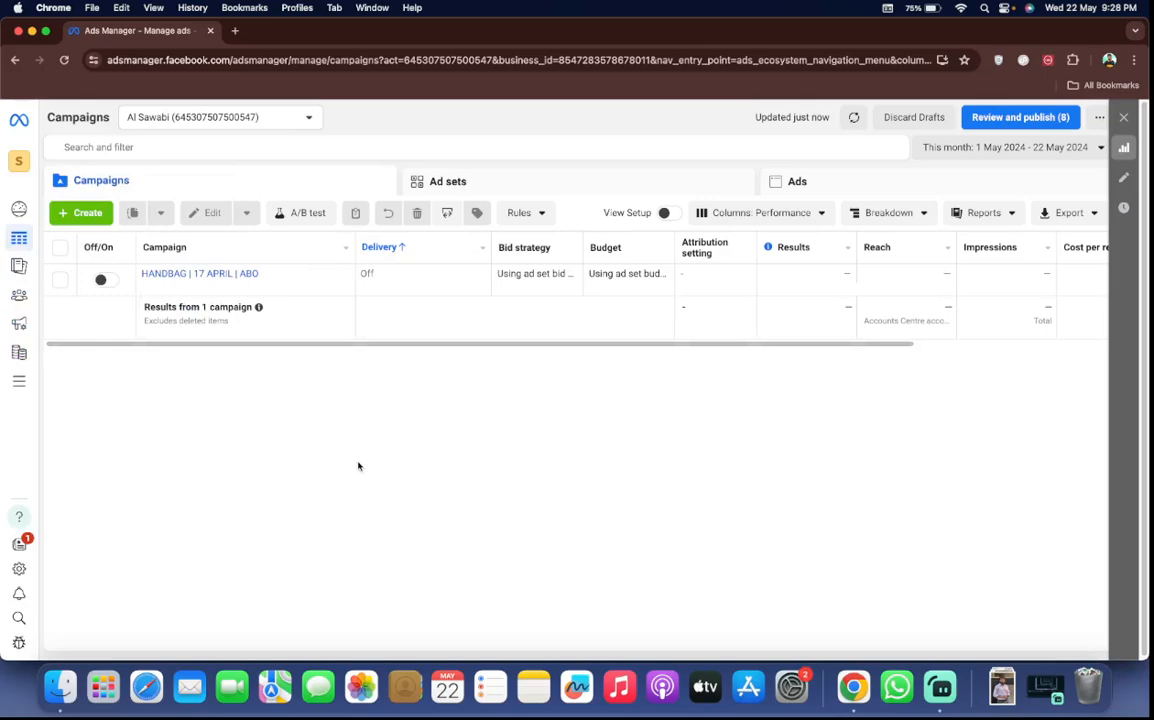
Create a new auction campaign with the Sales objective, using the Manual sales campaign setup
click(84, 212)
scroll(458, 470, down, 2)
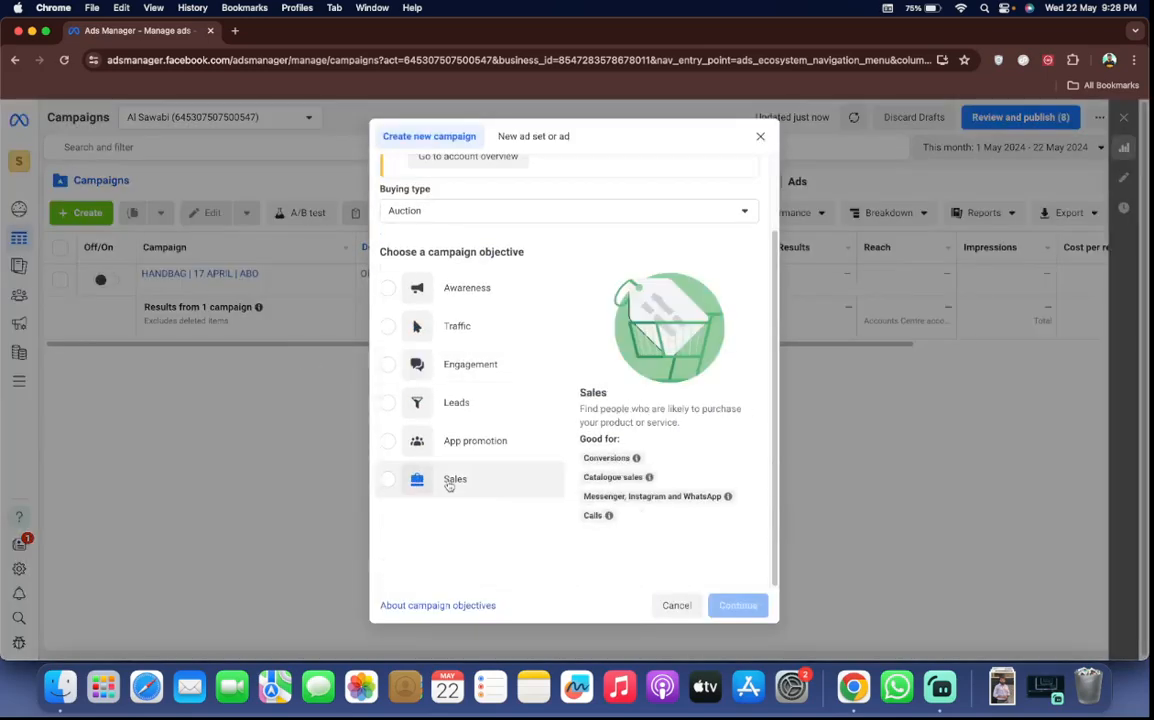
click(451, 482)
click(737, 605)
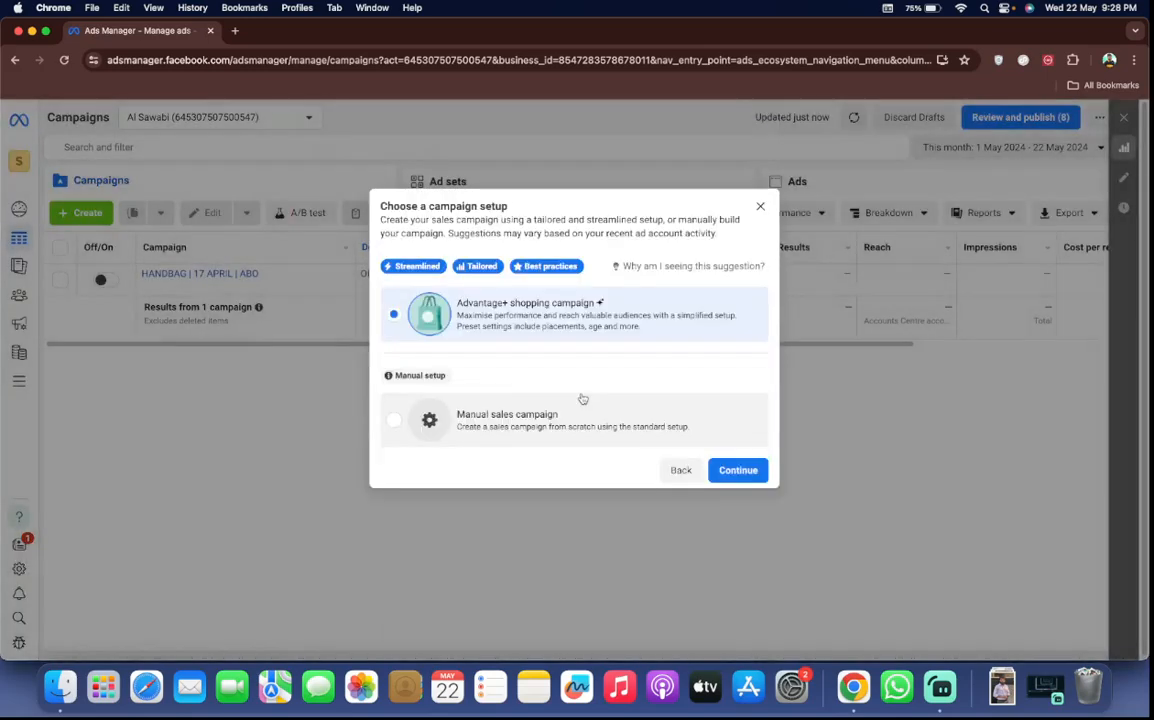
click(590, 422)
click(715, 470)
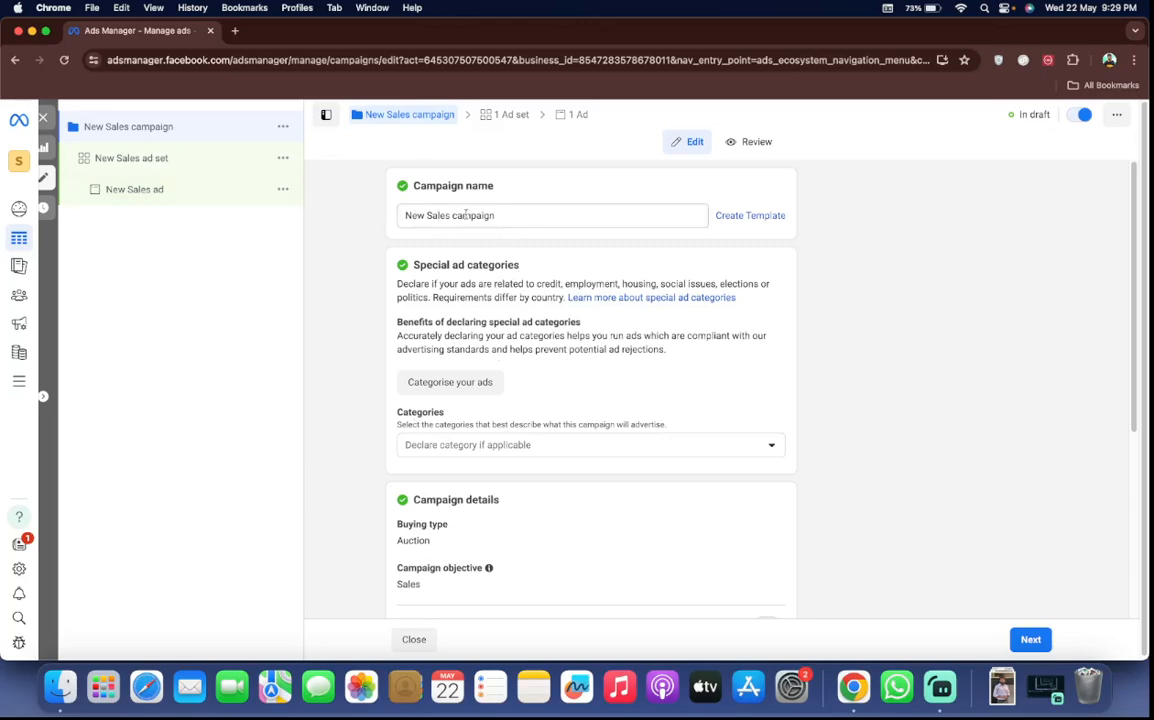
Examine the special ad category choices for the campaign, including credit, employment, housing and social issues, without declaring any
scroll(535, 298, down, 3)
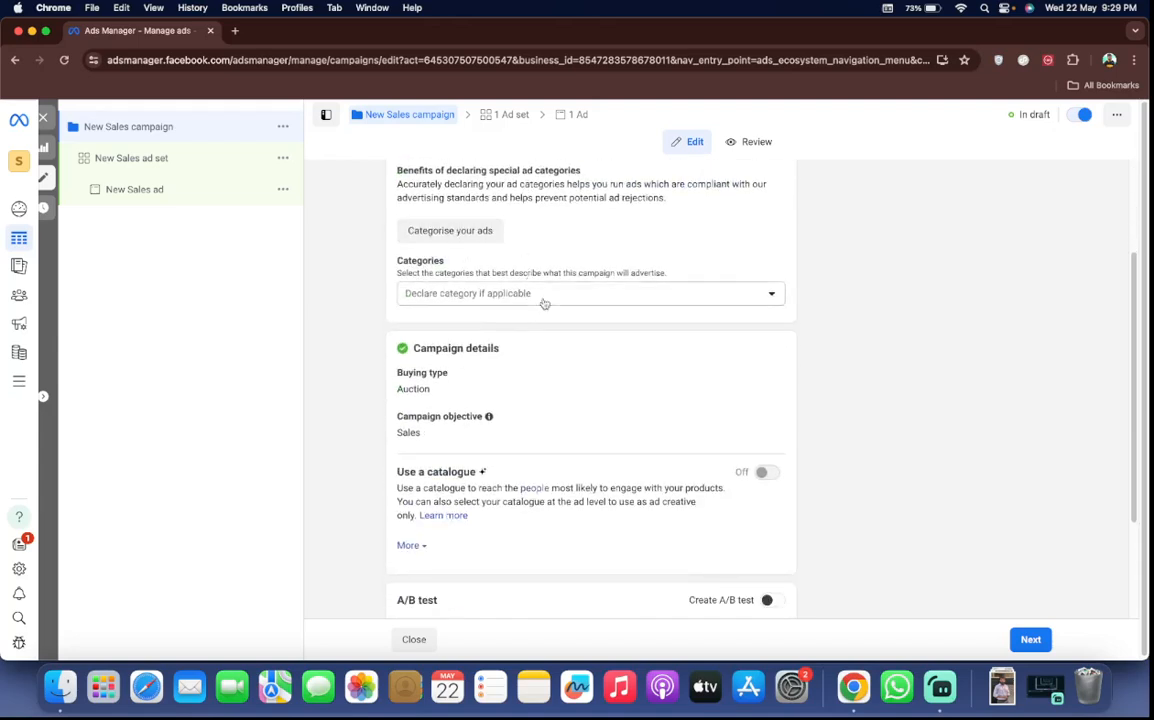
click(490, 292)
scroll(493, 292, down, 2)
scroll(493, 292, up, 4)
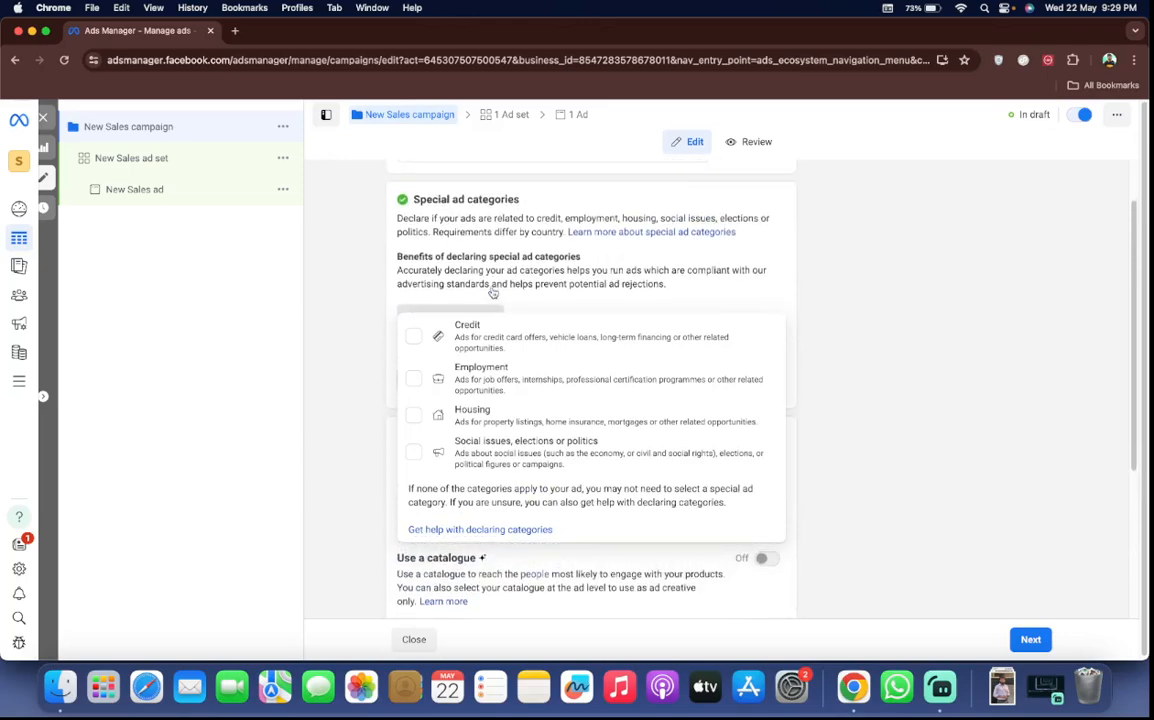
scroll(493, 292, down, 1)
scroll(492, 291, down, 2)
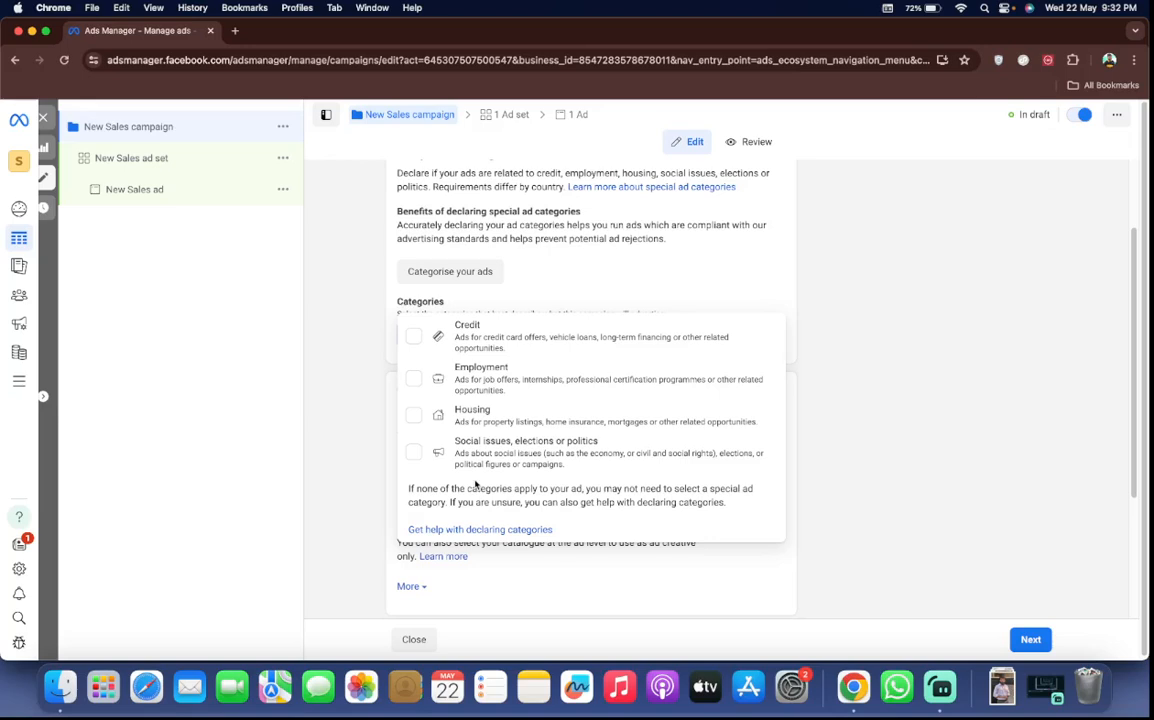
click(330, 394)
scroll(437, 314, up, 2)
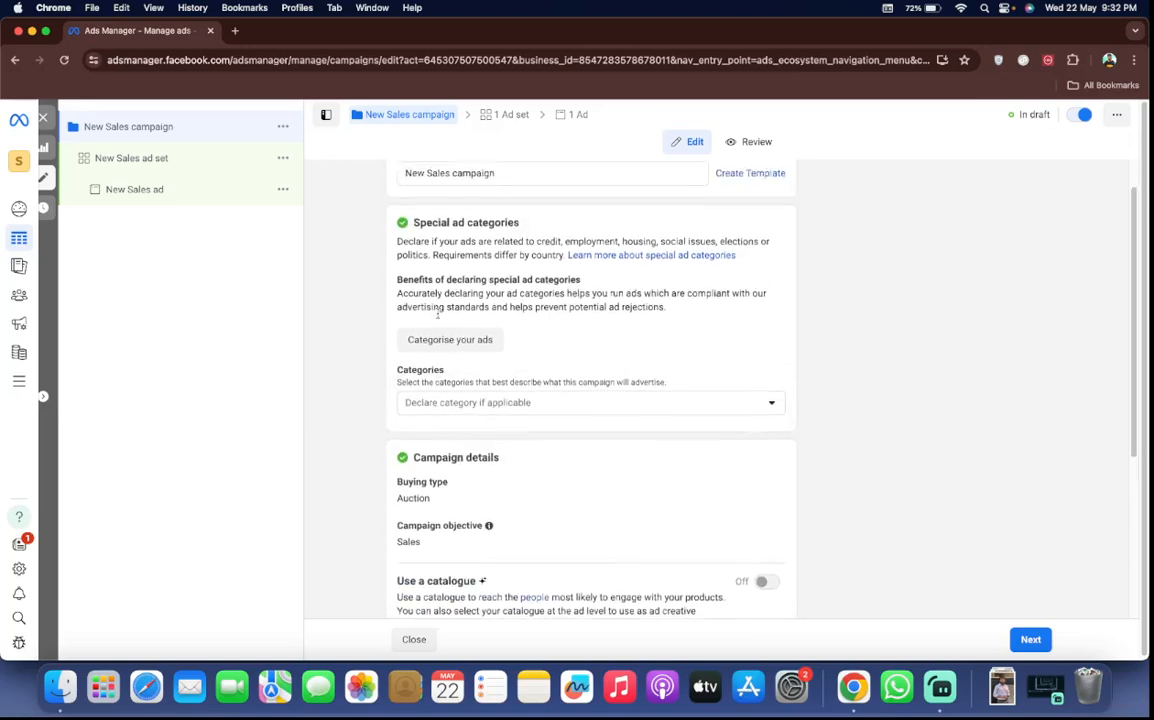
scroll(437, 314, up, 1)
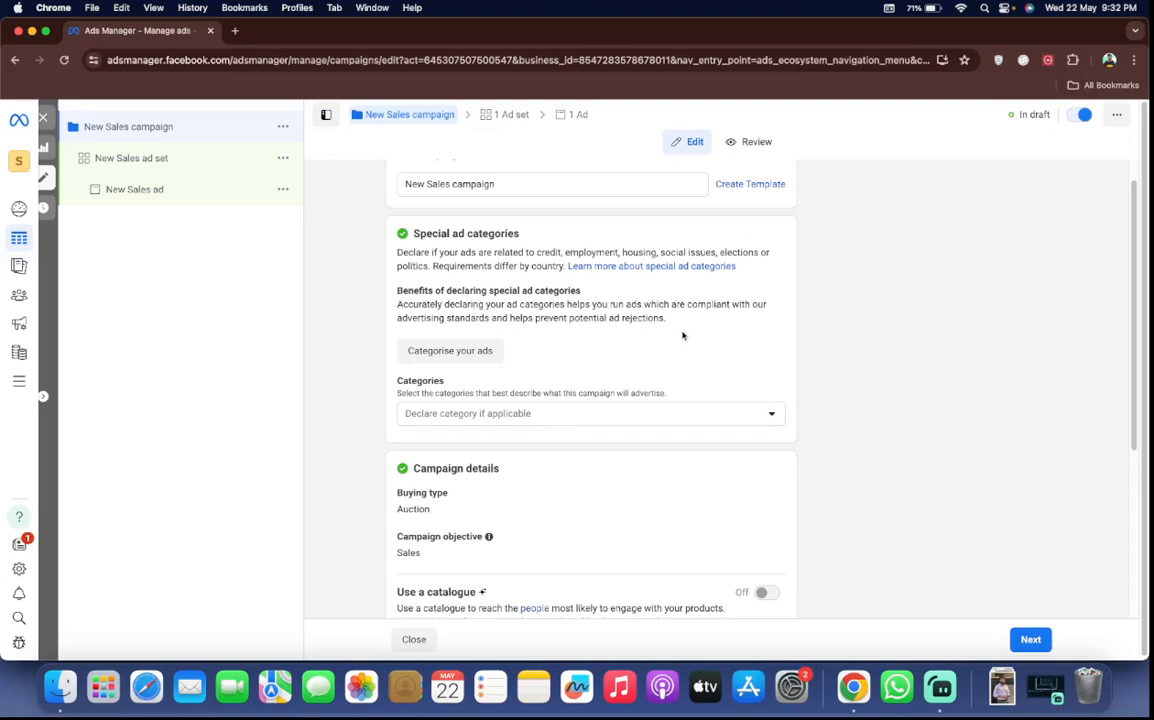
View the selectable campaign objectives in the campaign details and expand the extra options for the campaign spending limit
scroll(675, 481, down, 3)
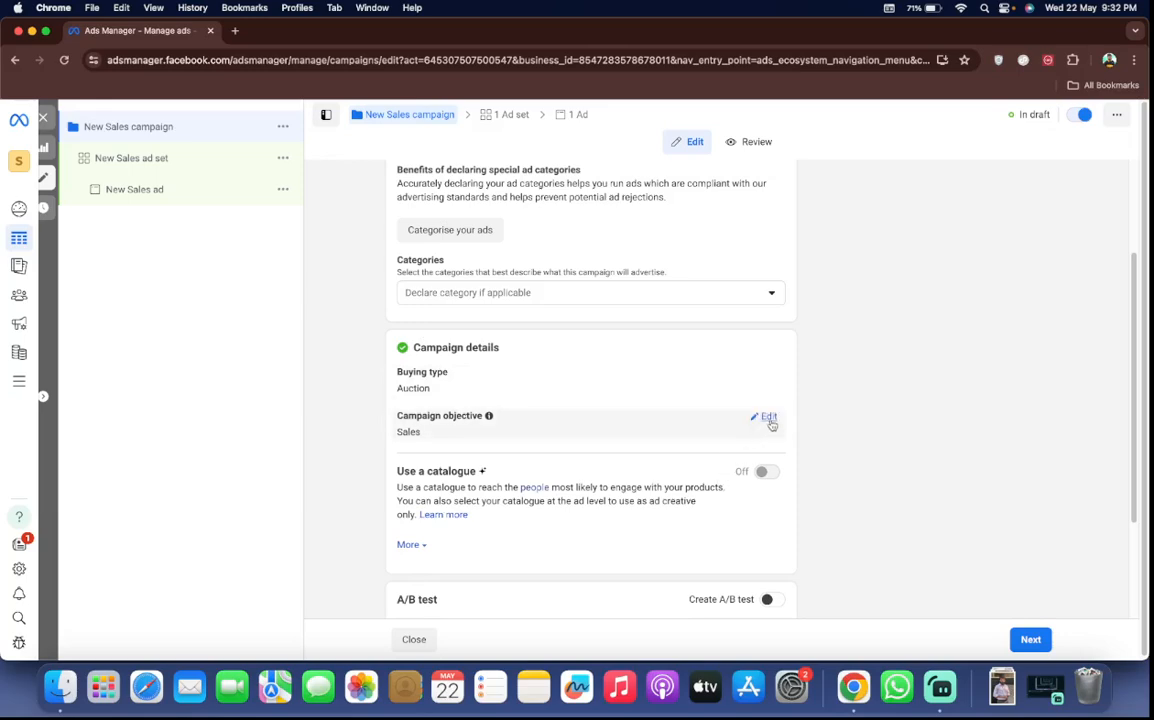
click(768, 418)
scroll(600, 432, down, 4)
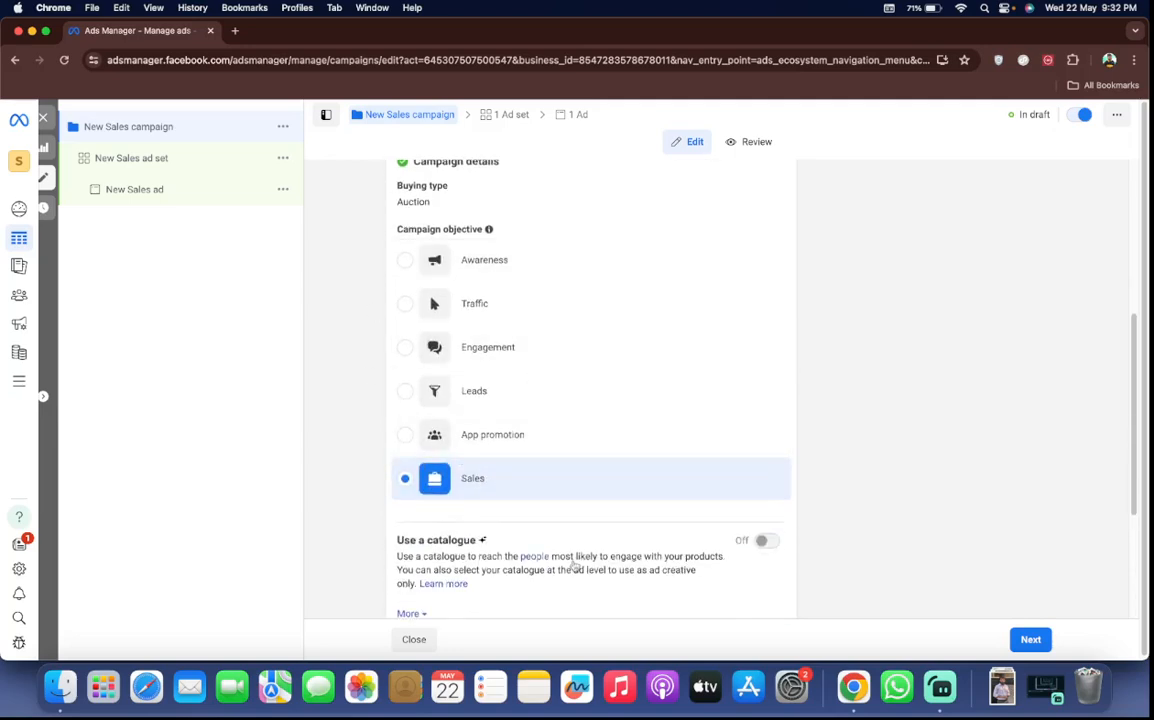
scroll(573, 561, down, 2)
scroll(573, 563, down, 2)
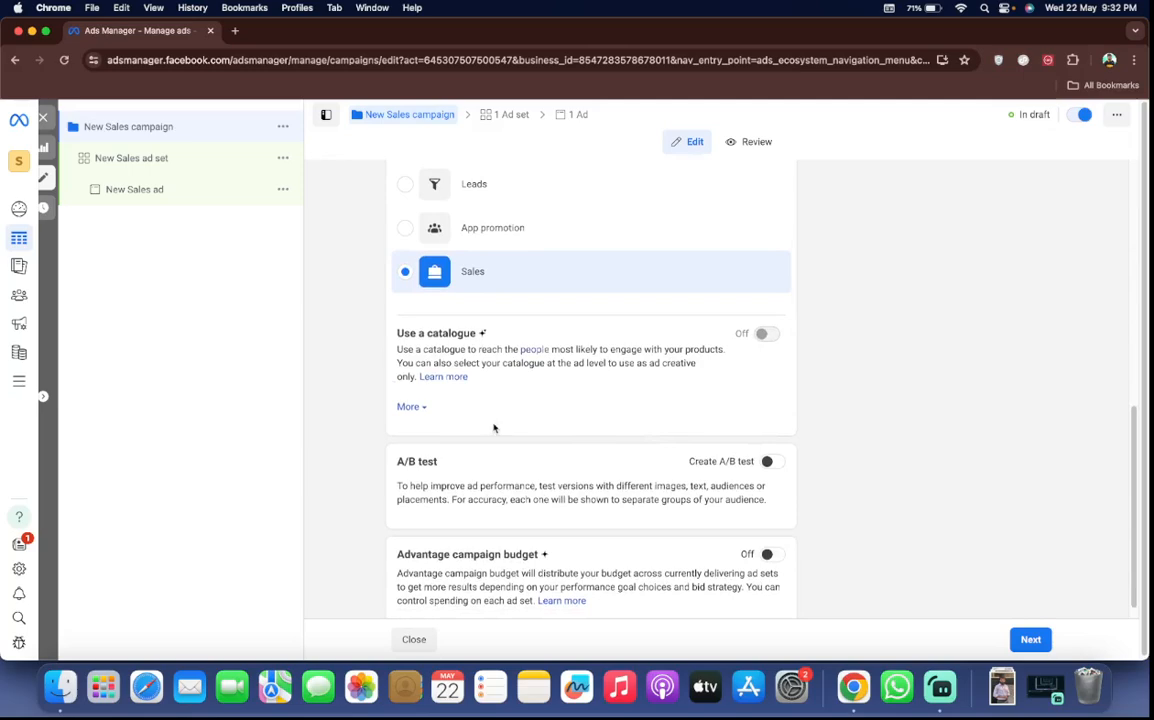
click(408, 406)
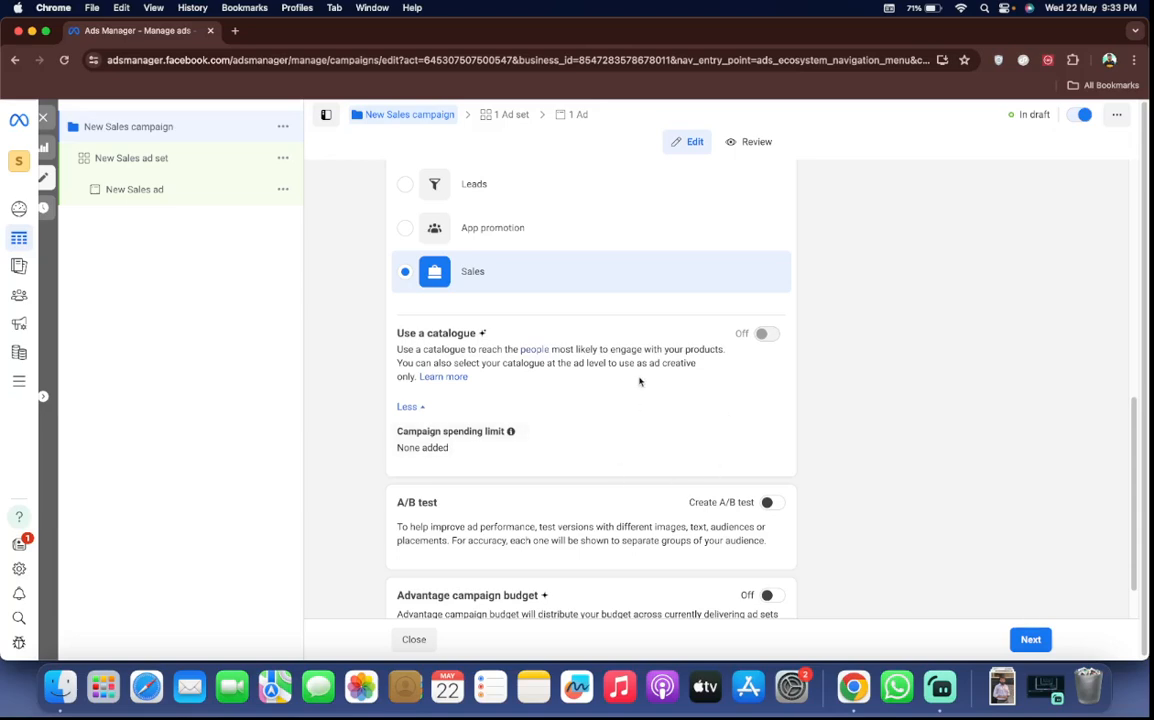
Turn on Advantage campaign budget, set the daily budget to Rs1,500, and look over its bid strategy and budget scheduling options
scroll(640, 381, down, 2)
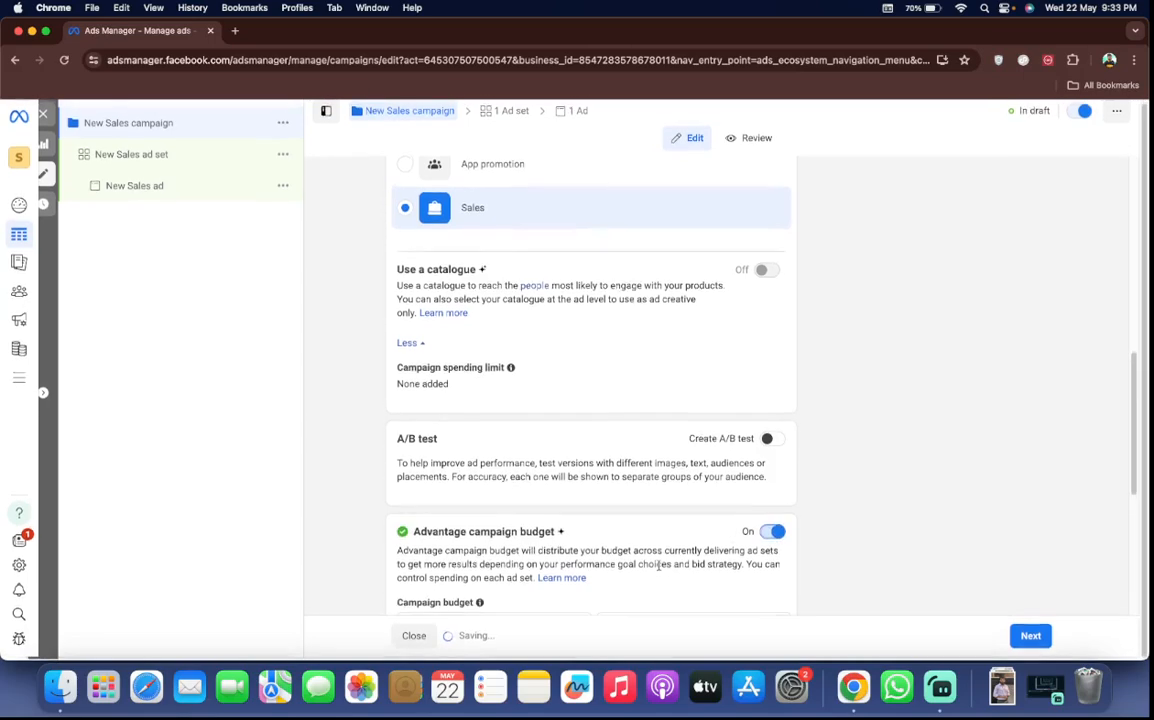
scroll(658, 568, down, 2)
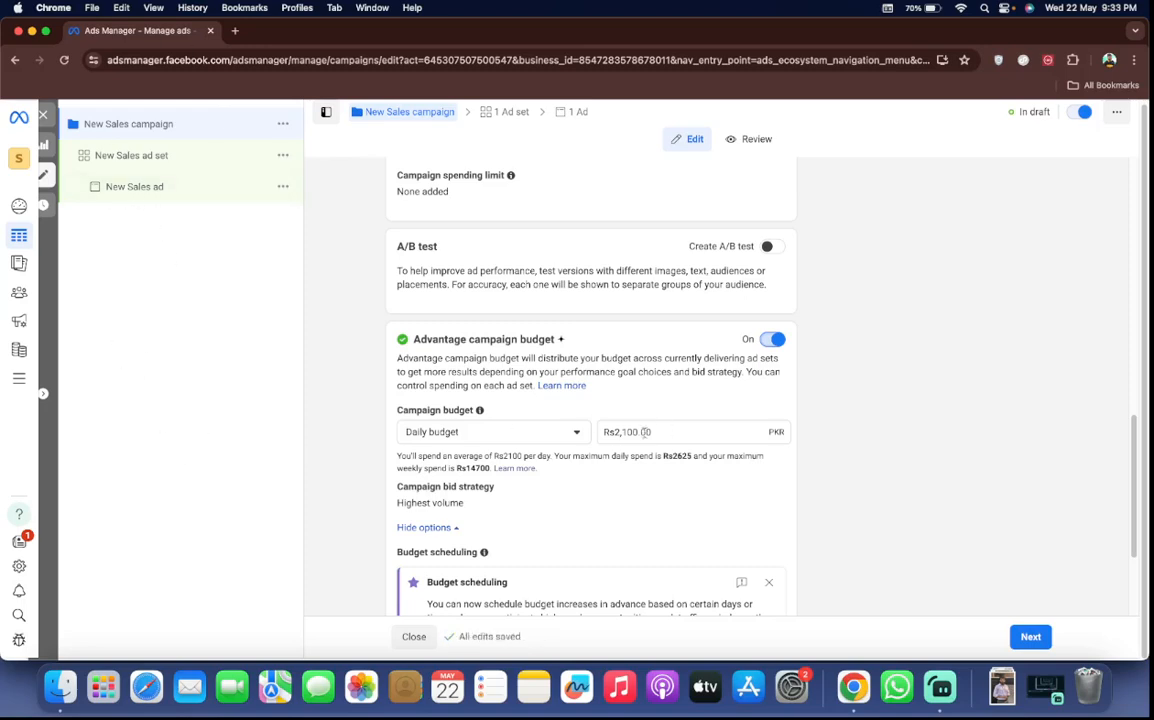
click(636, 432)
text(1500)
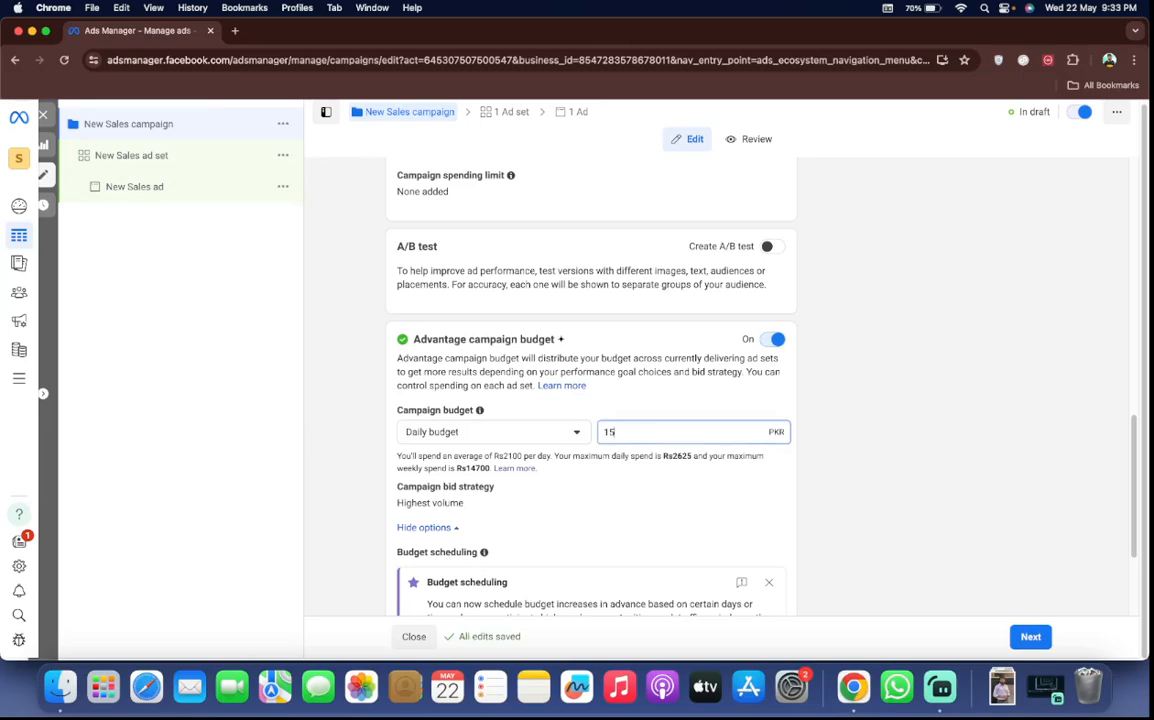
click(701, 376)
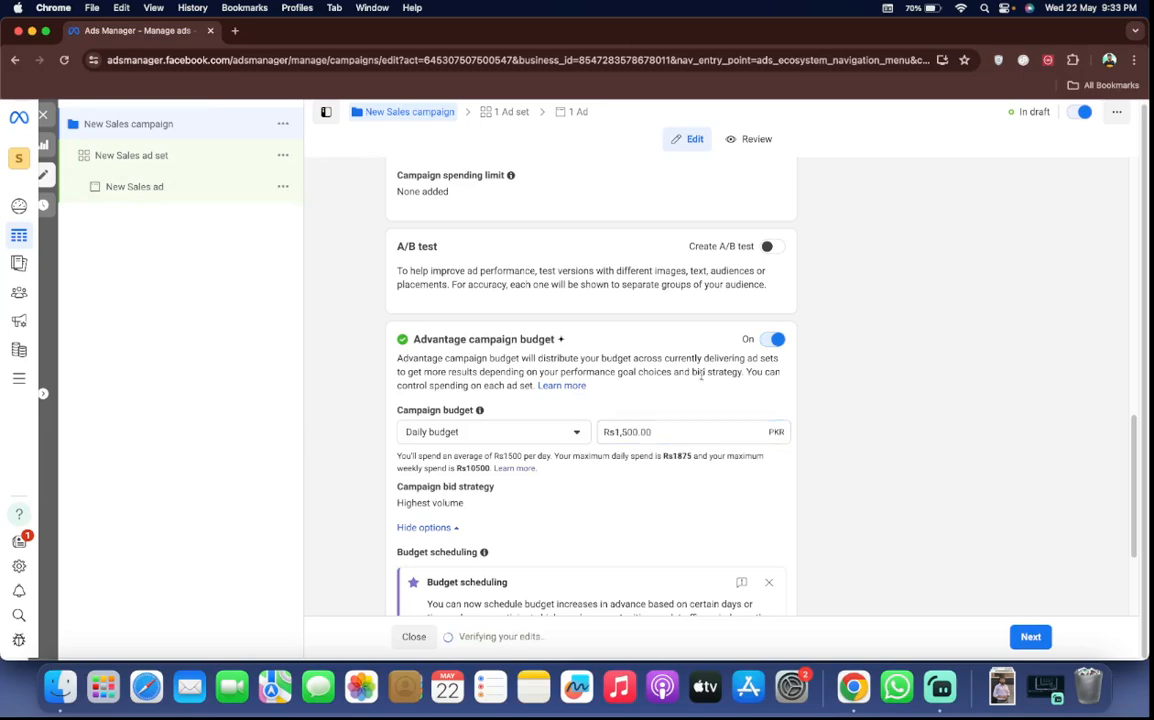
scroll(566, 490, down, 1)
scroll(567, 491, down, 1)
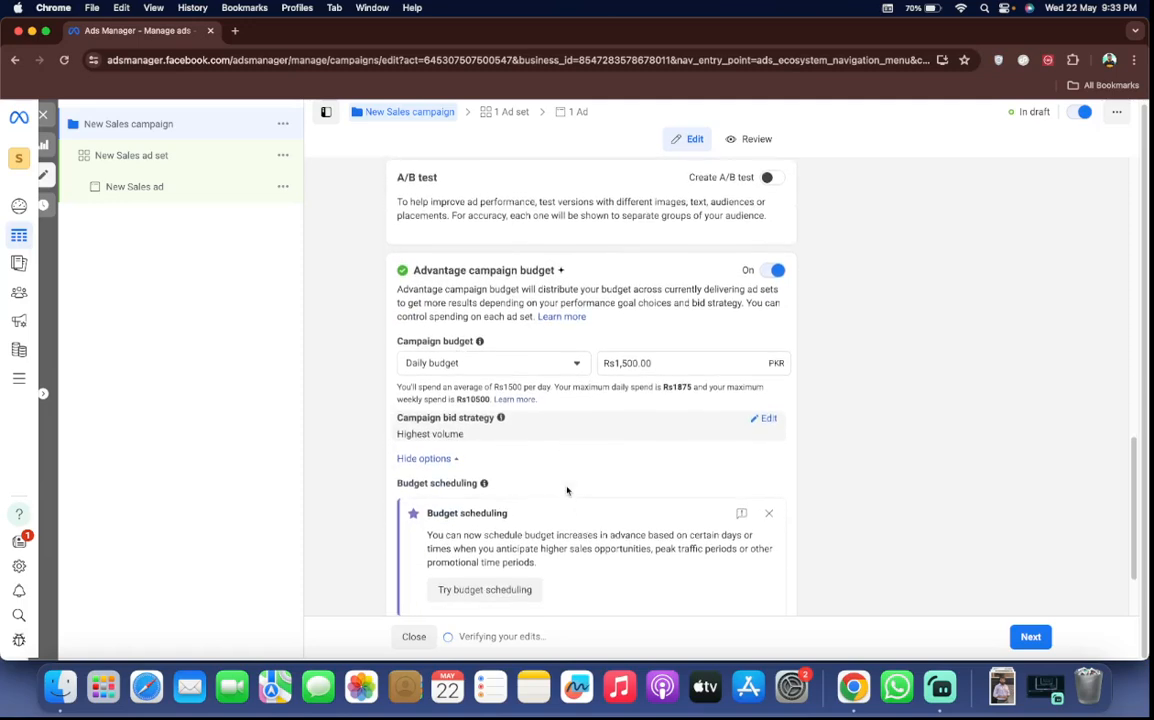
scroll(582, 413, down, 3)
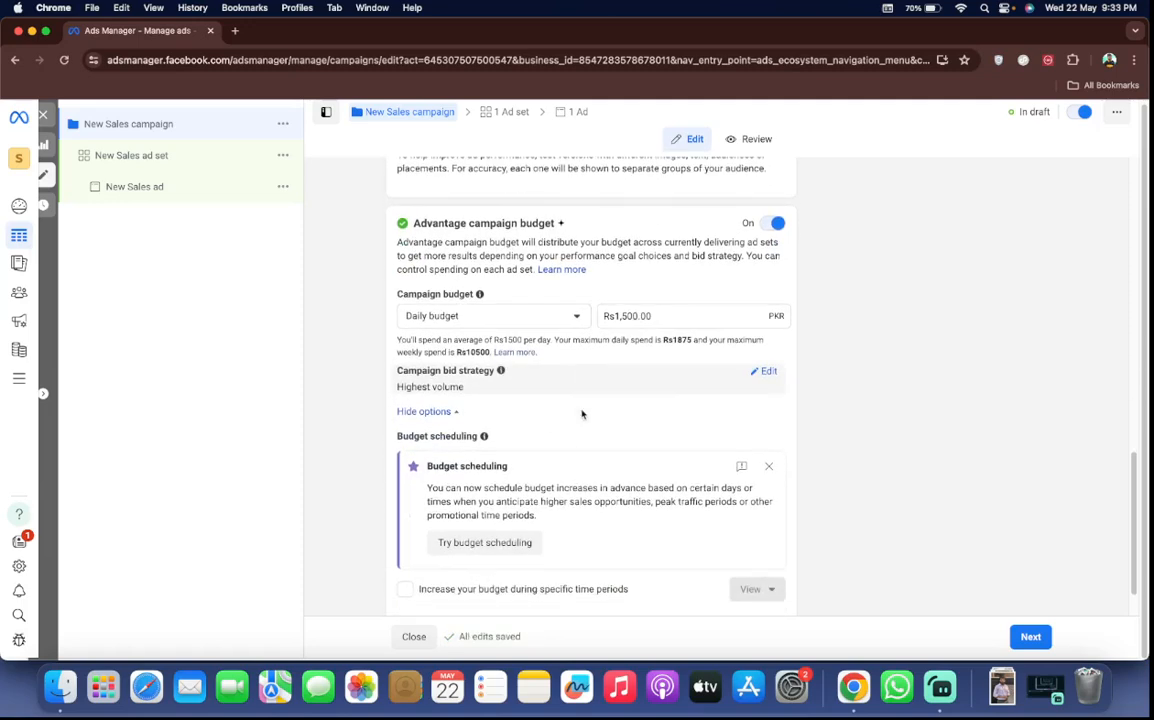
Clear the campaign's daily budget amount and turn Advantage campaign budget off
scroll(582, 413, up, 3)
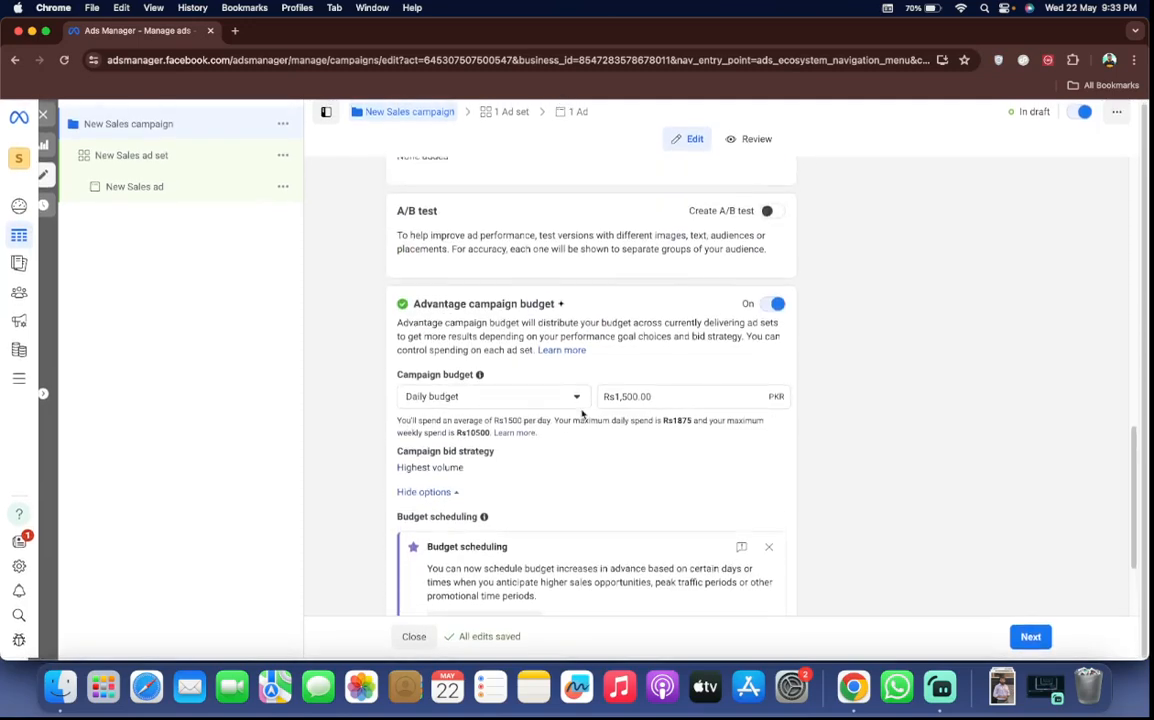
triple_click(628, 403)
key(BackSpace)
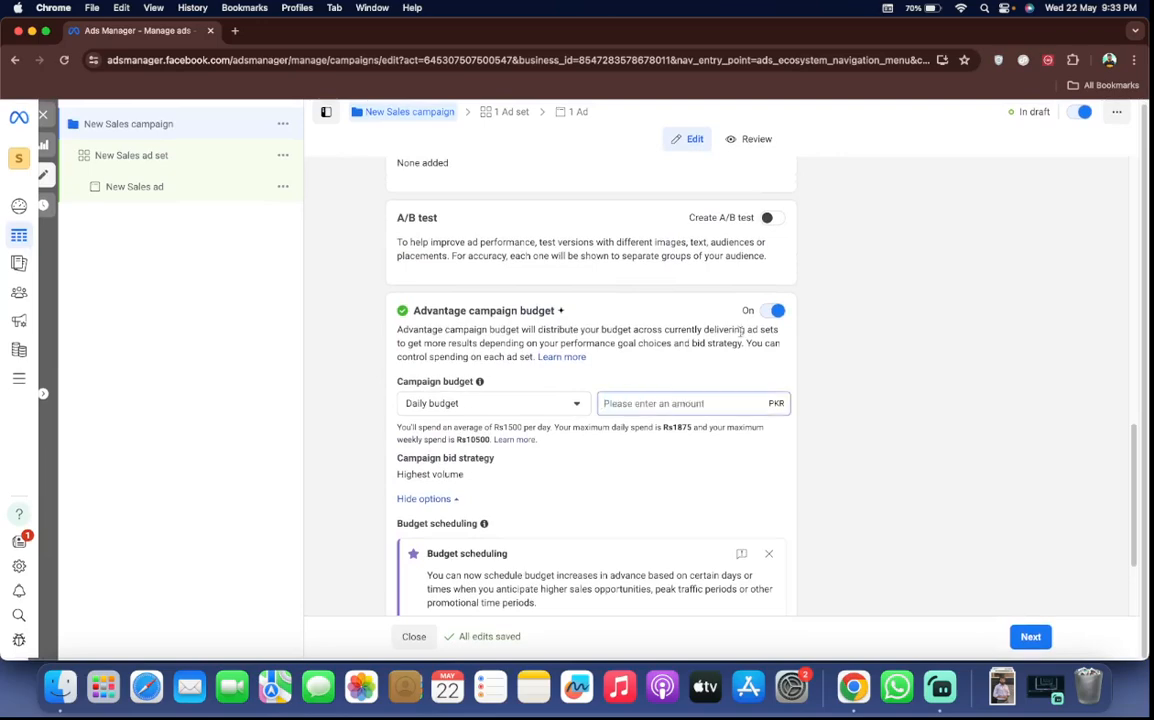
click(775, 313)
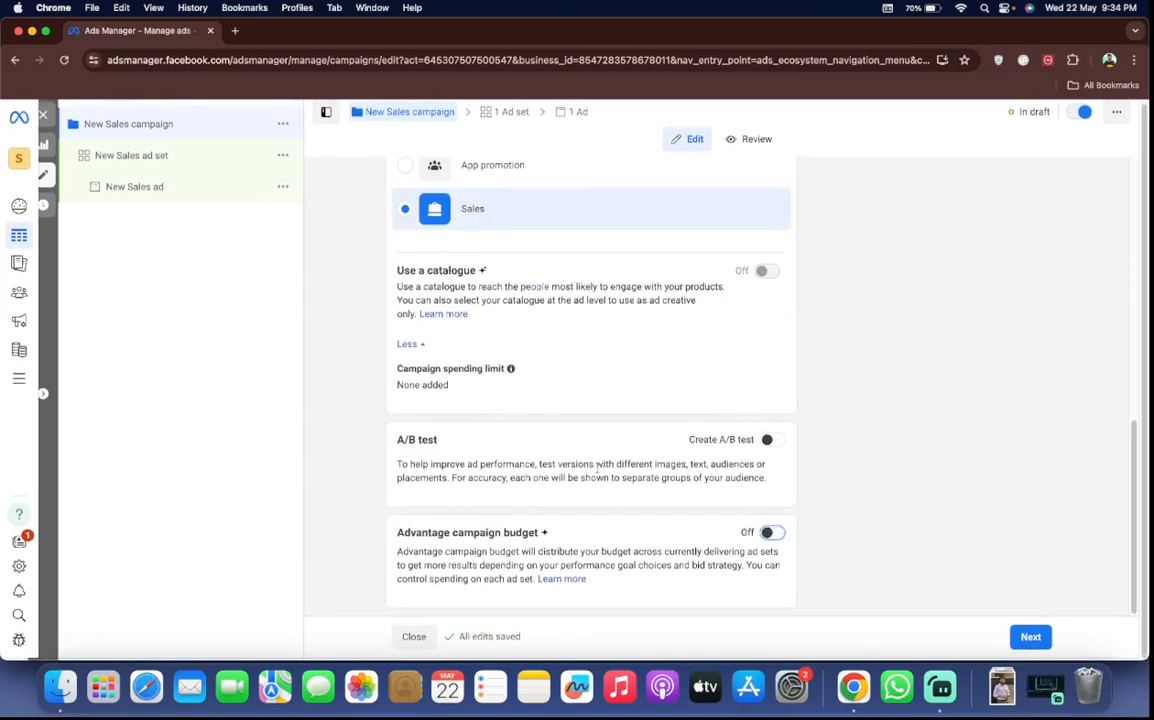
Proceed to the New Sales ad set and set its conversion location to Website
click(1028, 637)
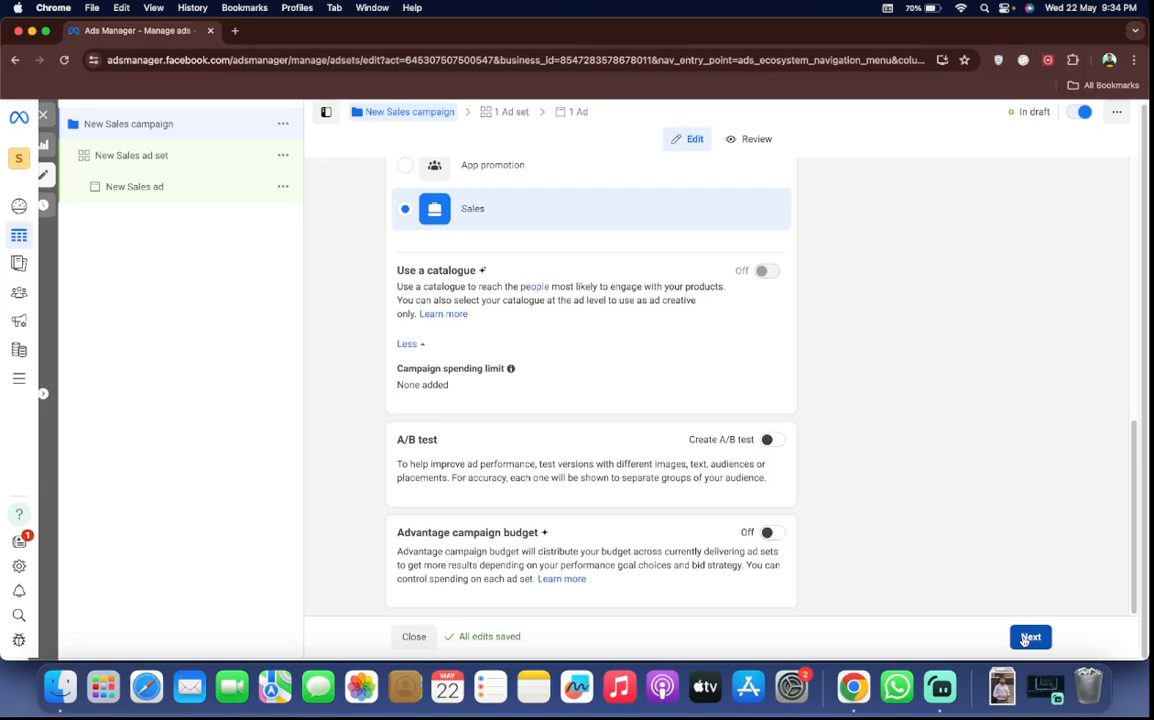
click(182, 170)
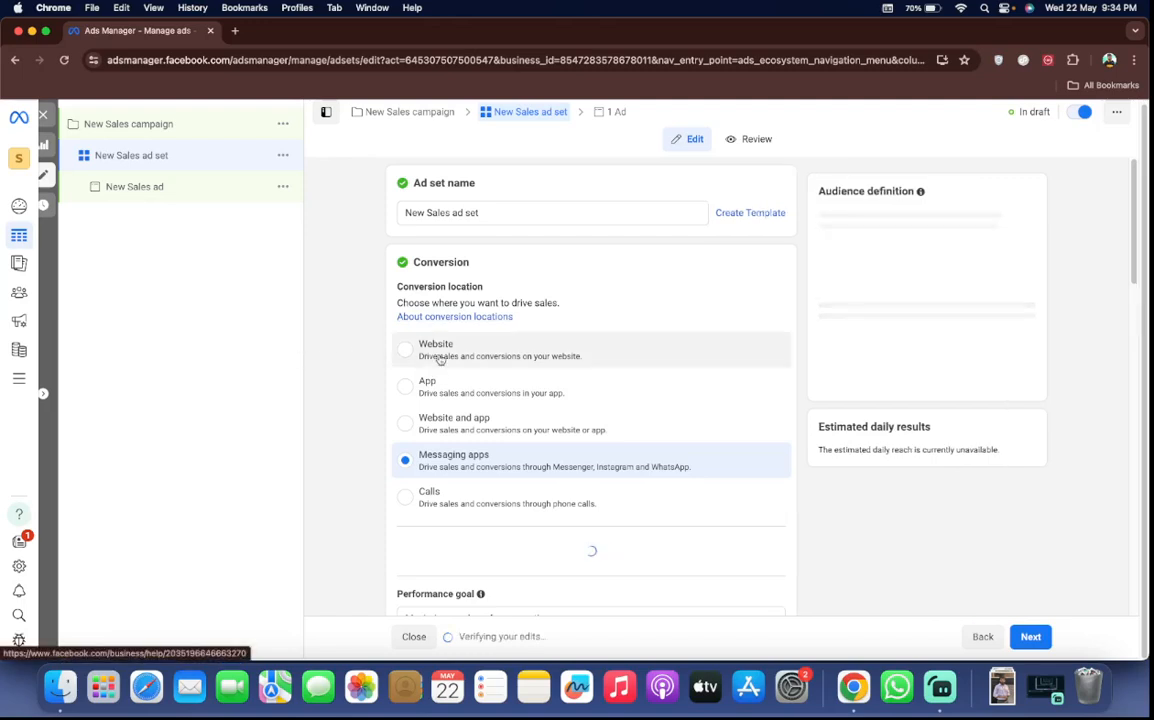
click(438, 337)
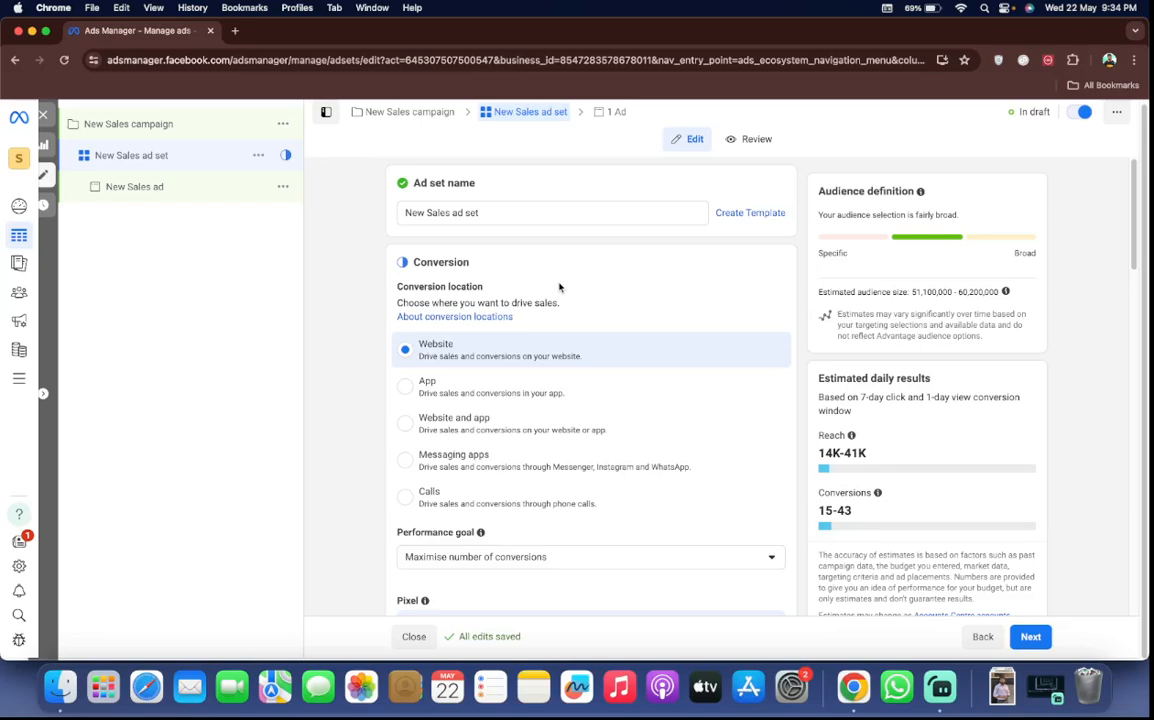
Look through the ad set settings, from conversion location and pixel to budget, schedule, locations, audience and placements
scroll(560, 285, down, 5)
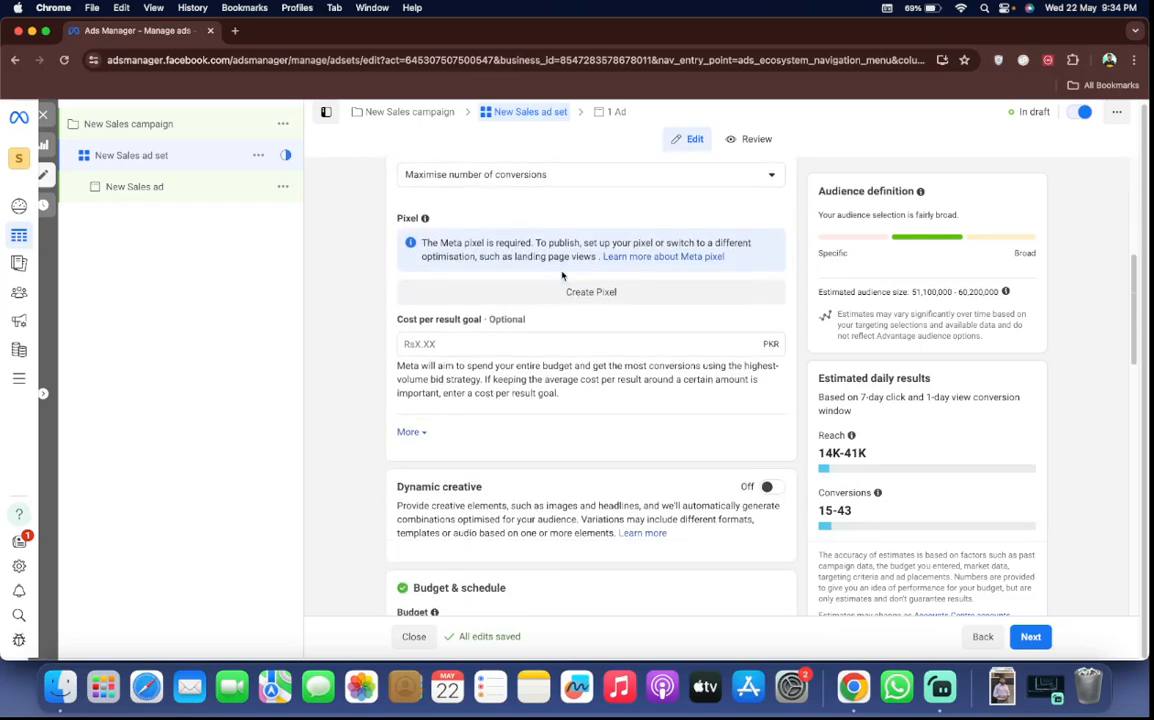
scroll(562, 276, down, 5)
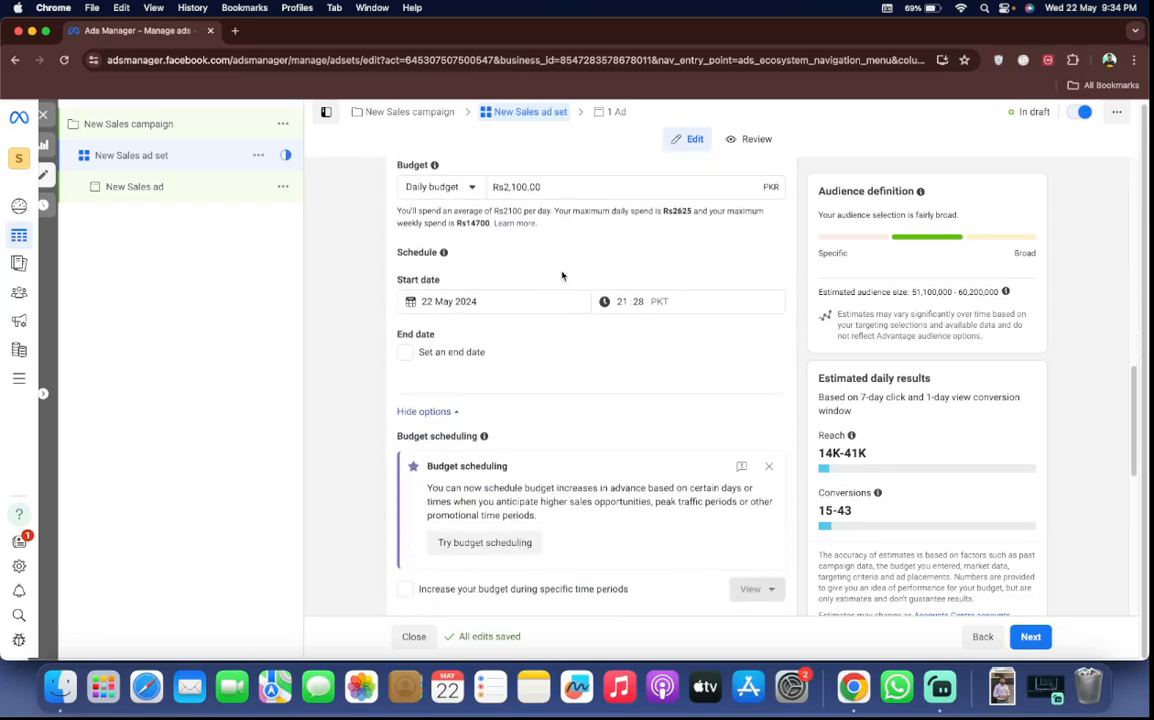
scroll(562, 276, down, 6)
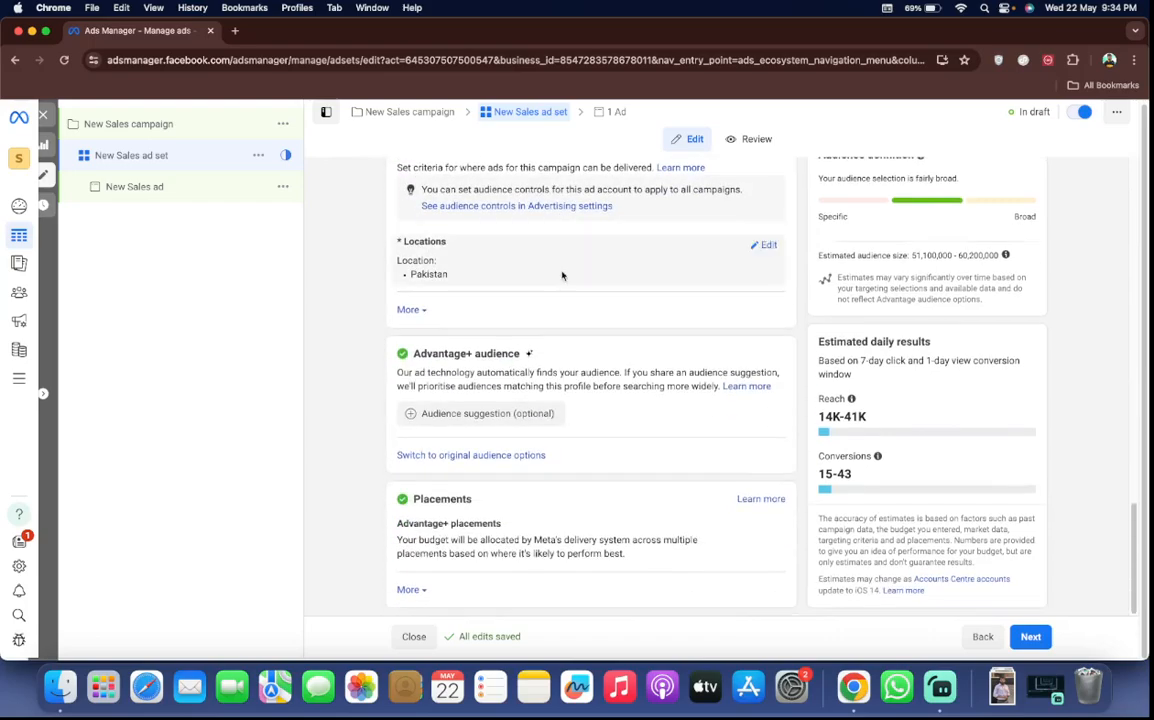
scroll(562, 276, up, 15)
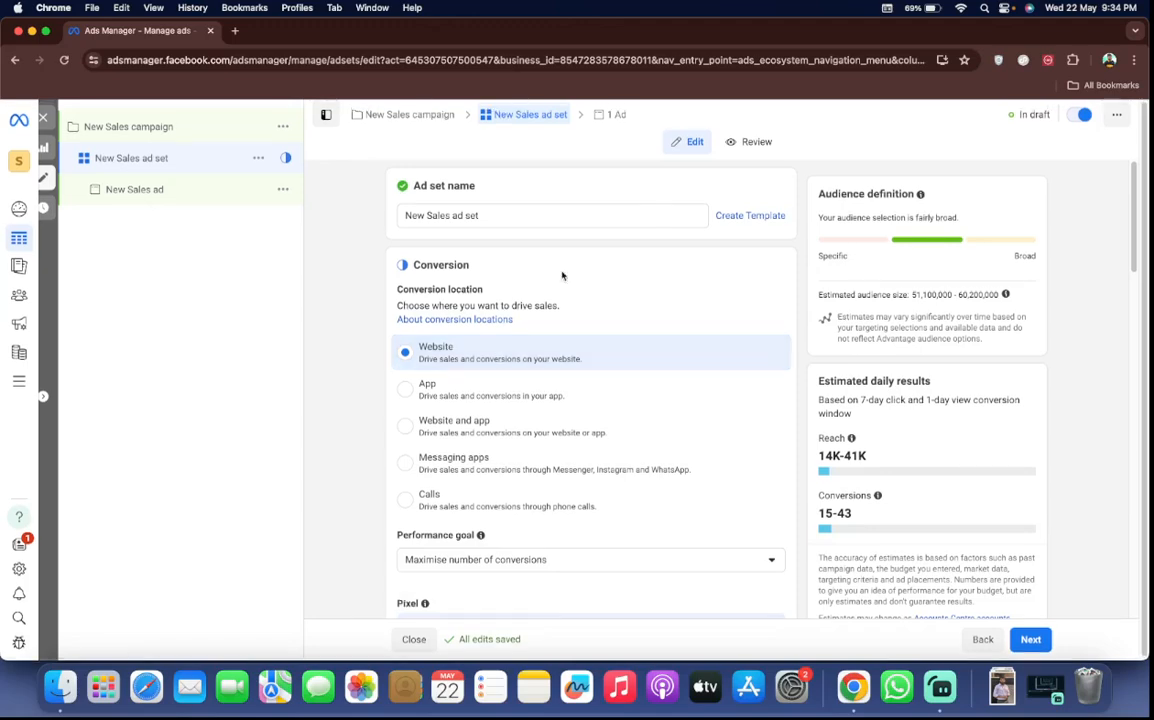
scroll(562, 276, down, 15)
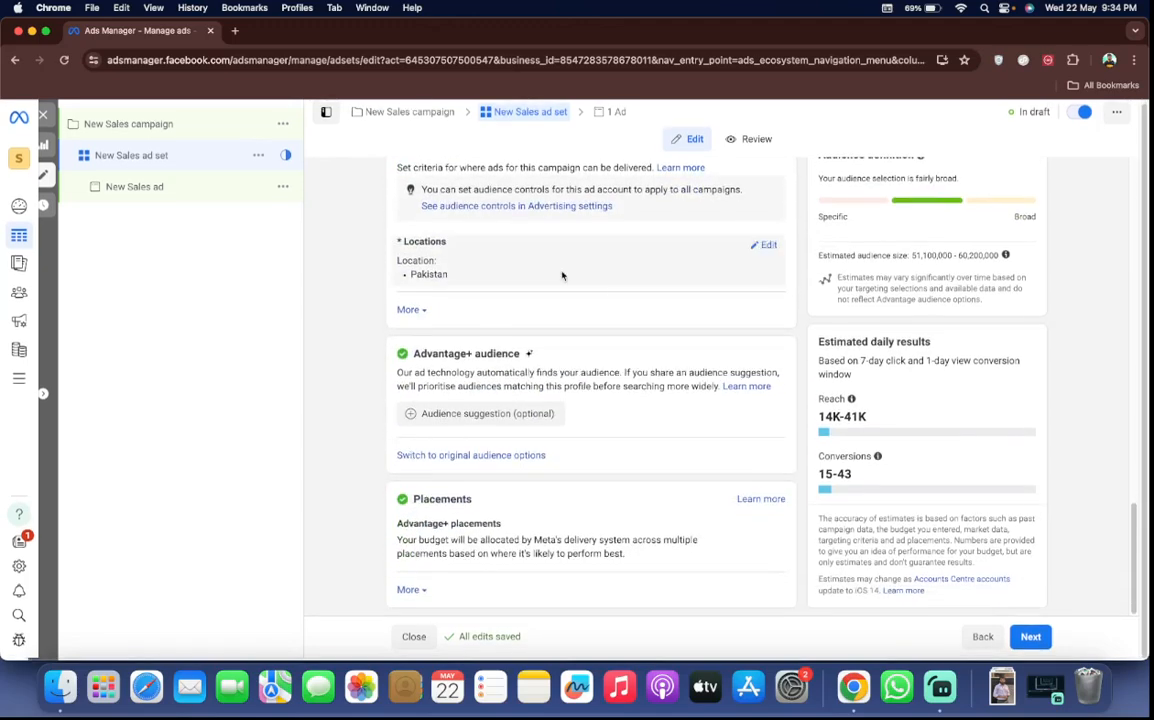
scroll(562, 276, up, 15)
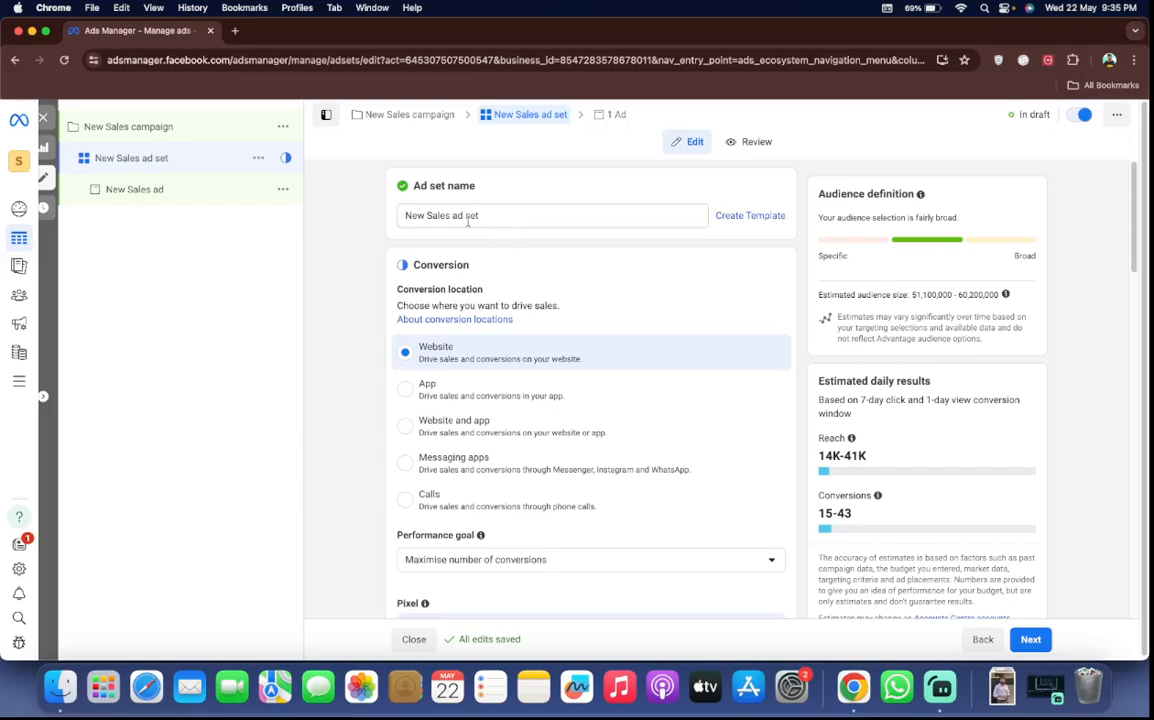
scroll(554, 400, down, 3)
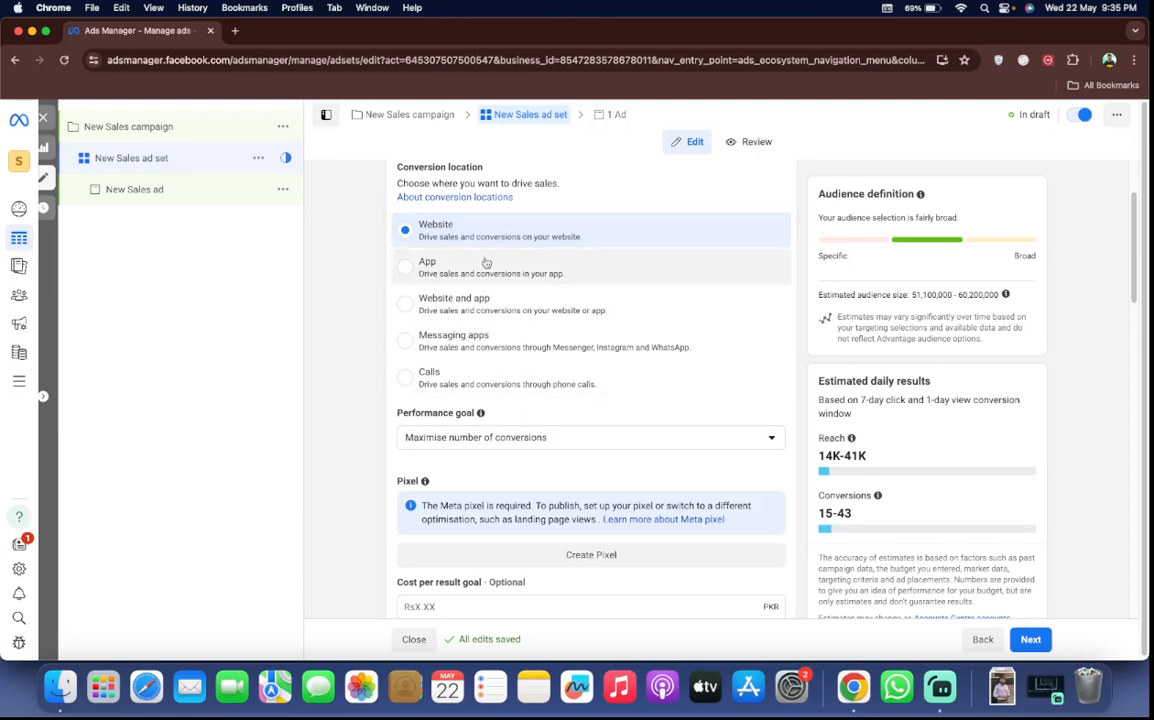
scroll(486, 262, up, 2)
scroll(447, 322, down, 2)
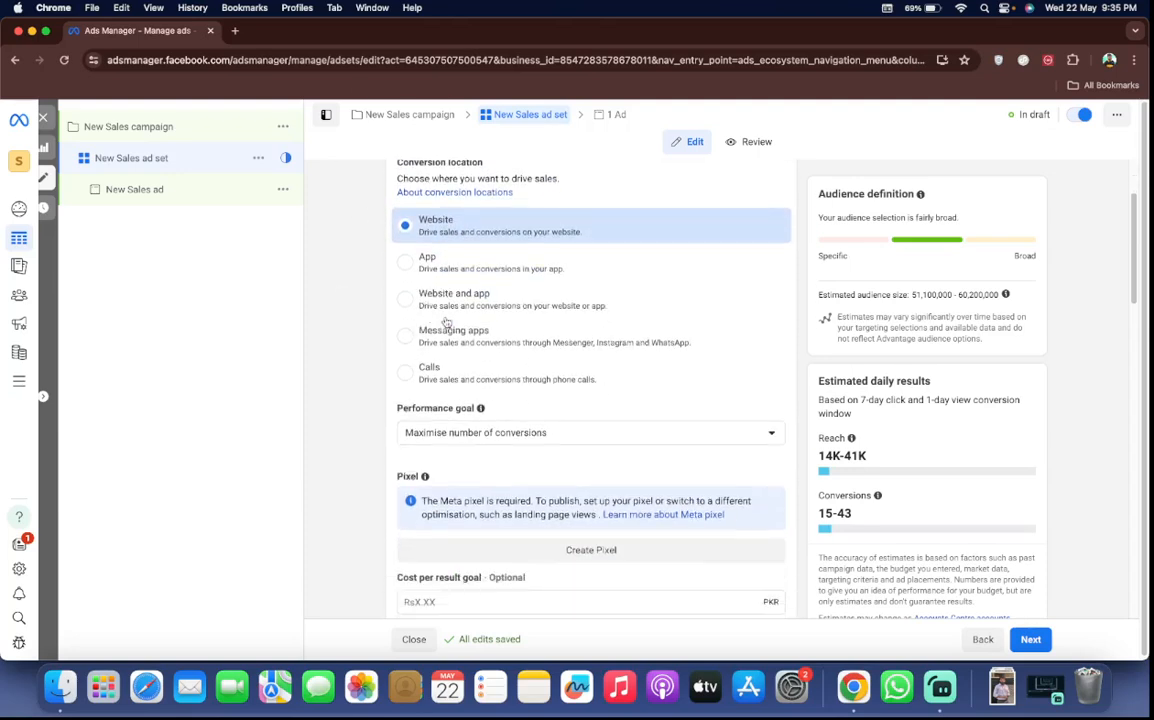
Review the performance goal, pixel and cost per result goal fields, and expand the additional conversion options without changing any value
scroll(447, 322, down, 2)
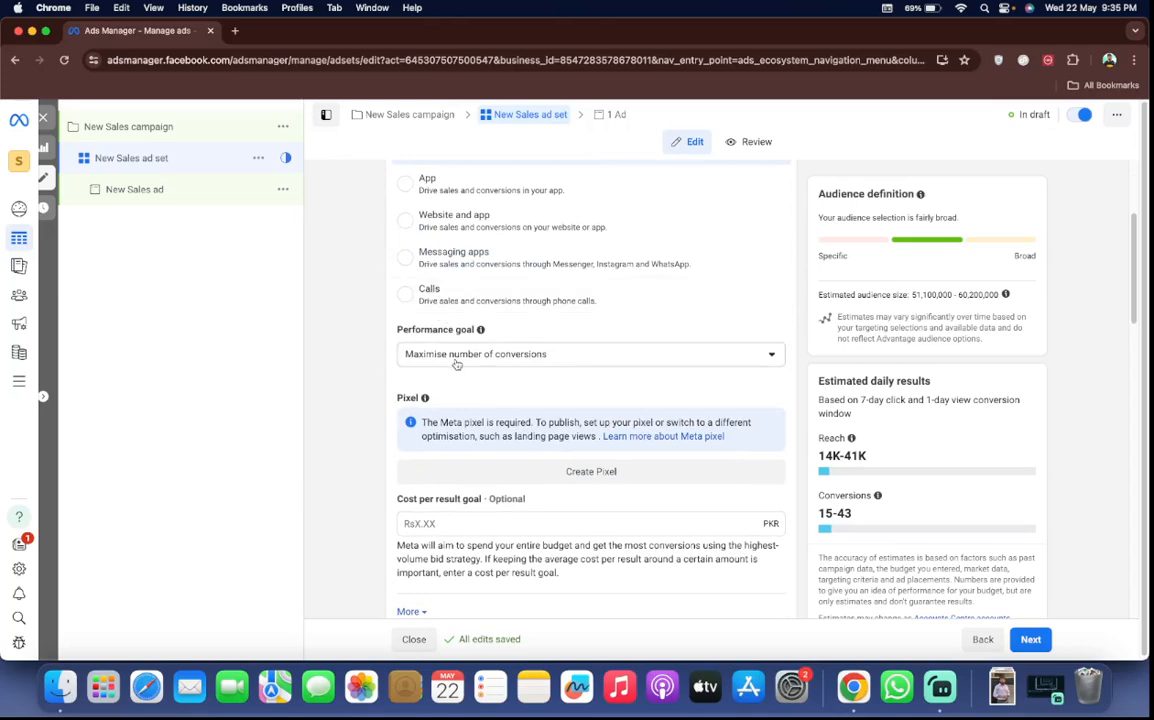
click(457, 357)
click(457, 362)
scroll(463, 301, down, 2)
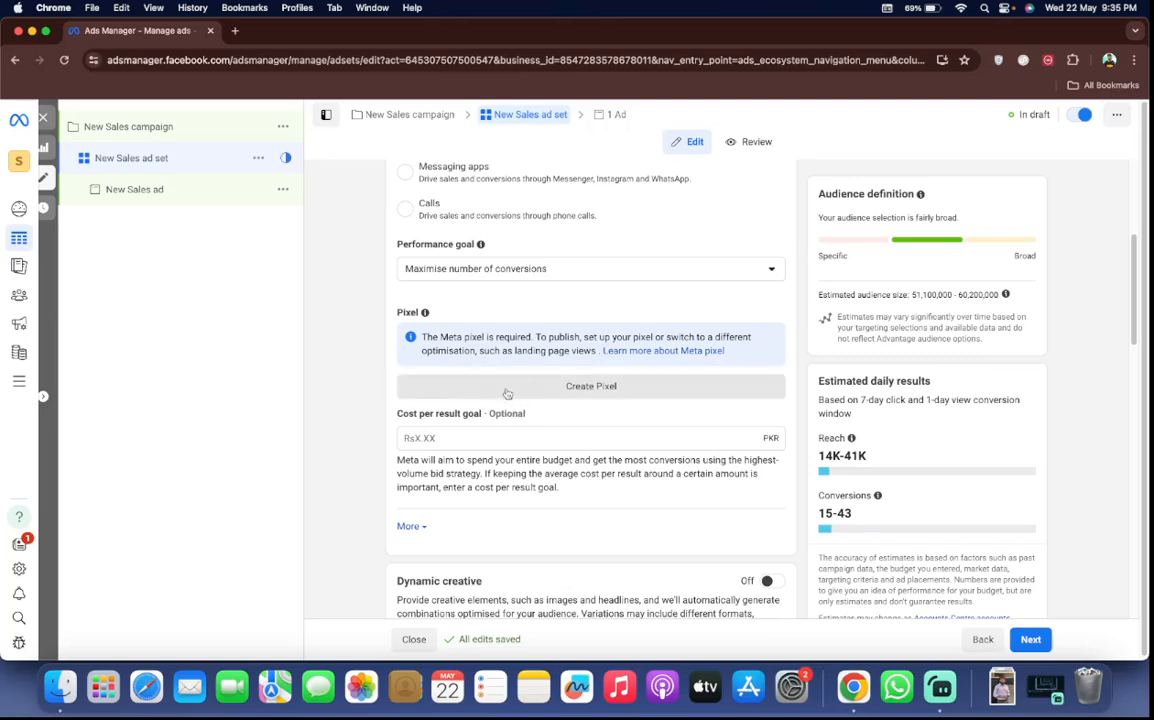
scroll(506, 434, down, 2)
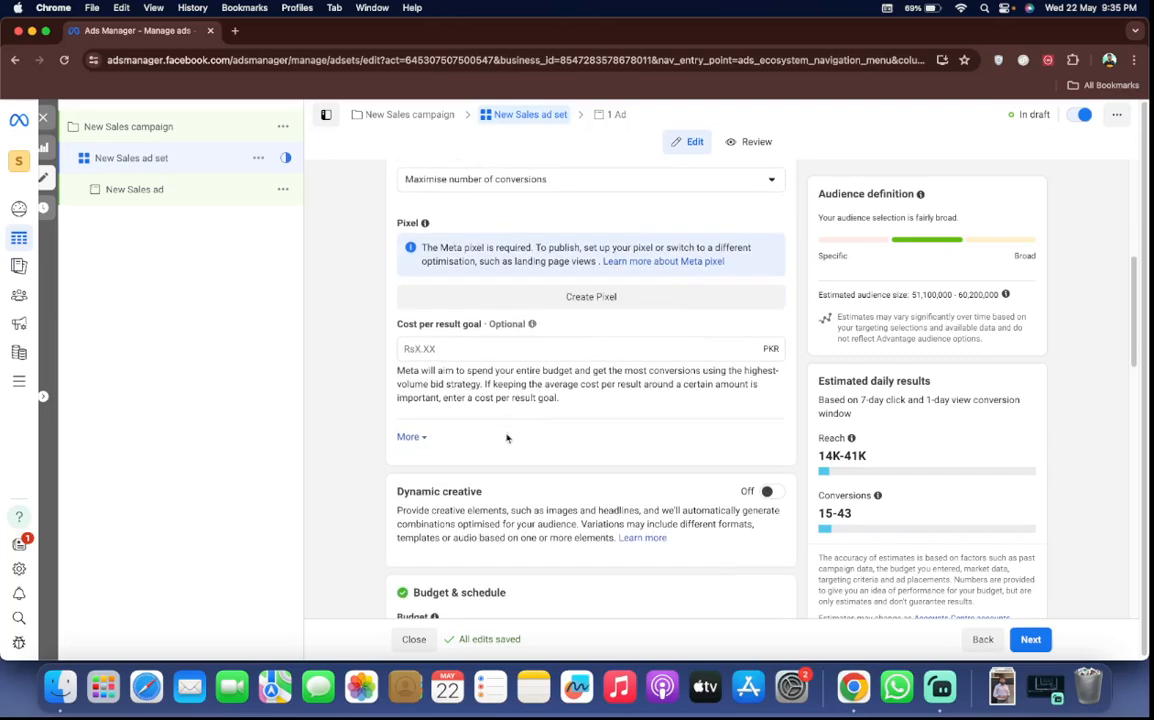
click(471, 347)
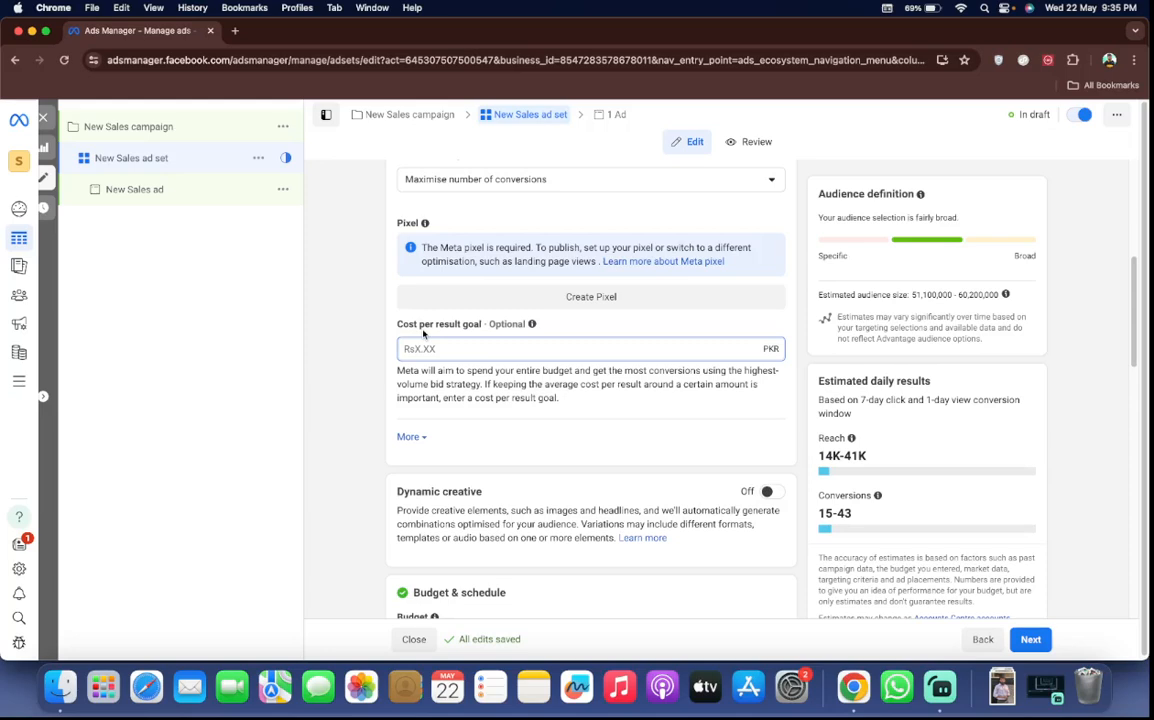
scroll(422, 345, down, 2)
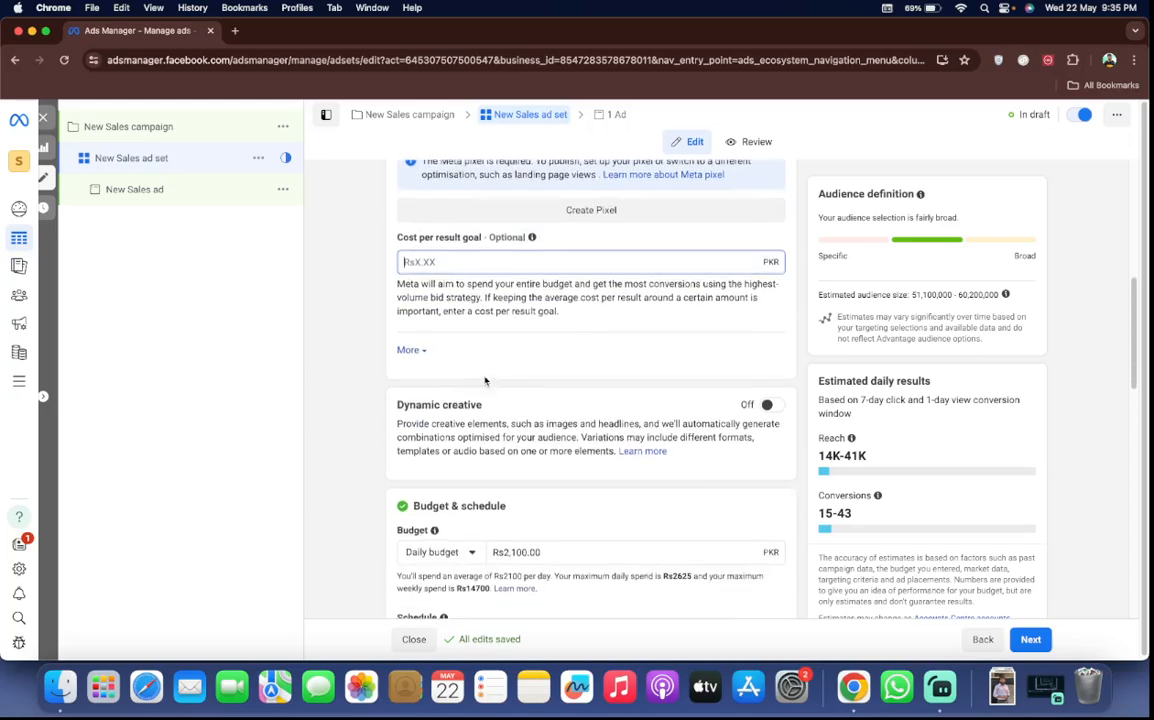
click(418, 350)
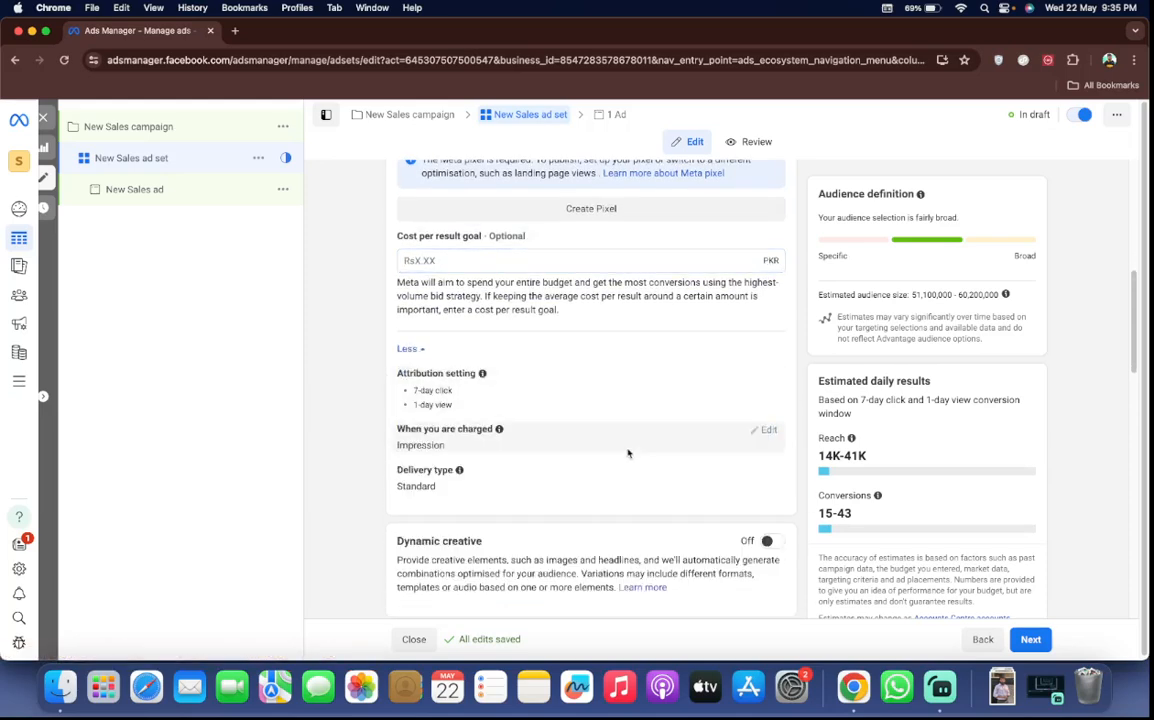
Open the attribution setting for editing, try a 1 day click-through window and return it to 7 days
scroll(628, 453, down, 2)
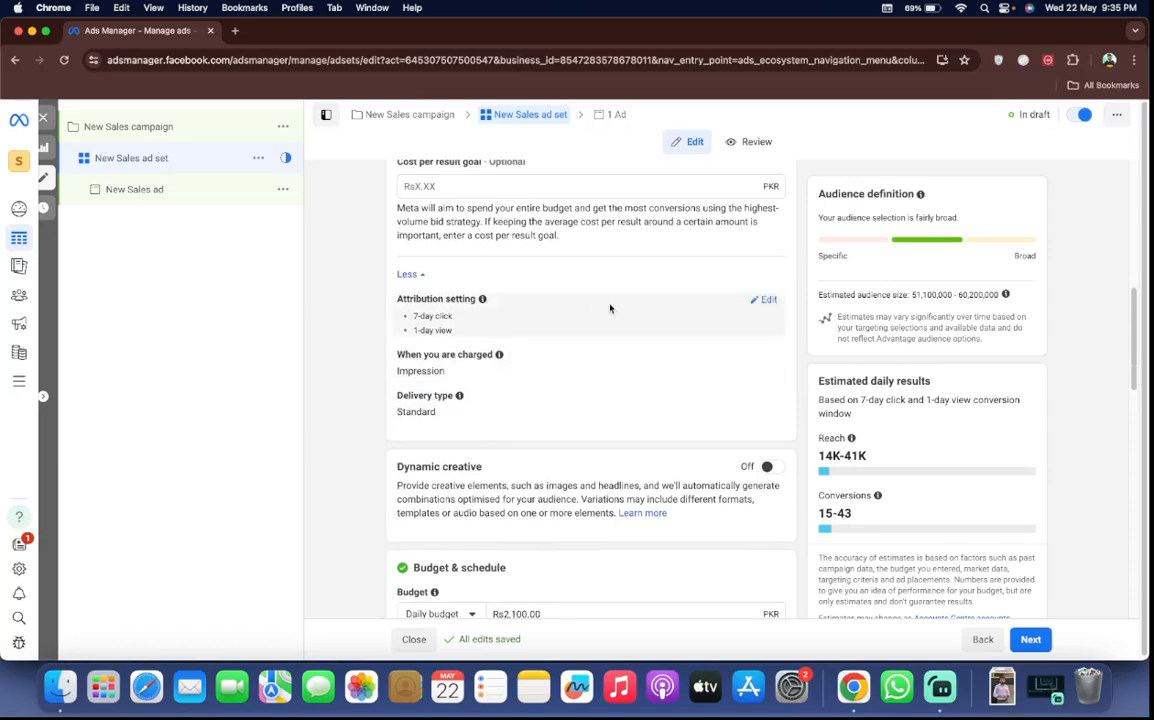
click(764, 300)
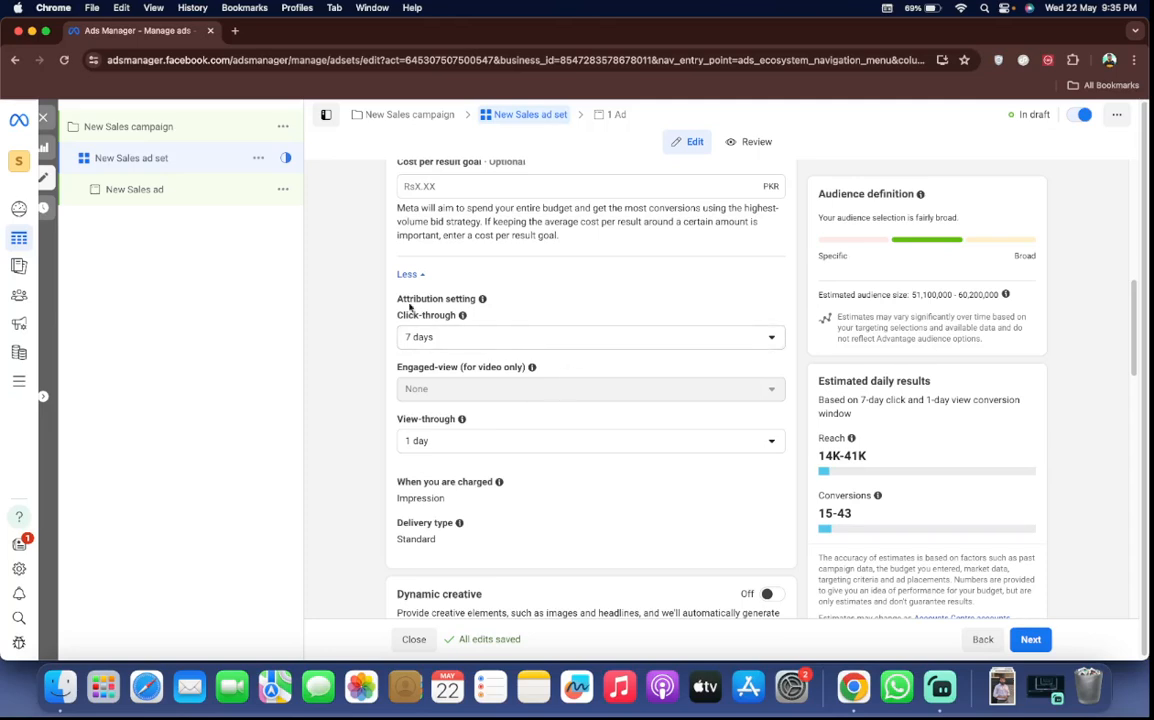
mouse_move(477, 404)
click(540, 337)
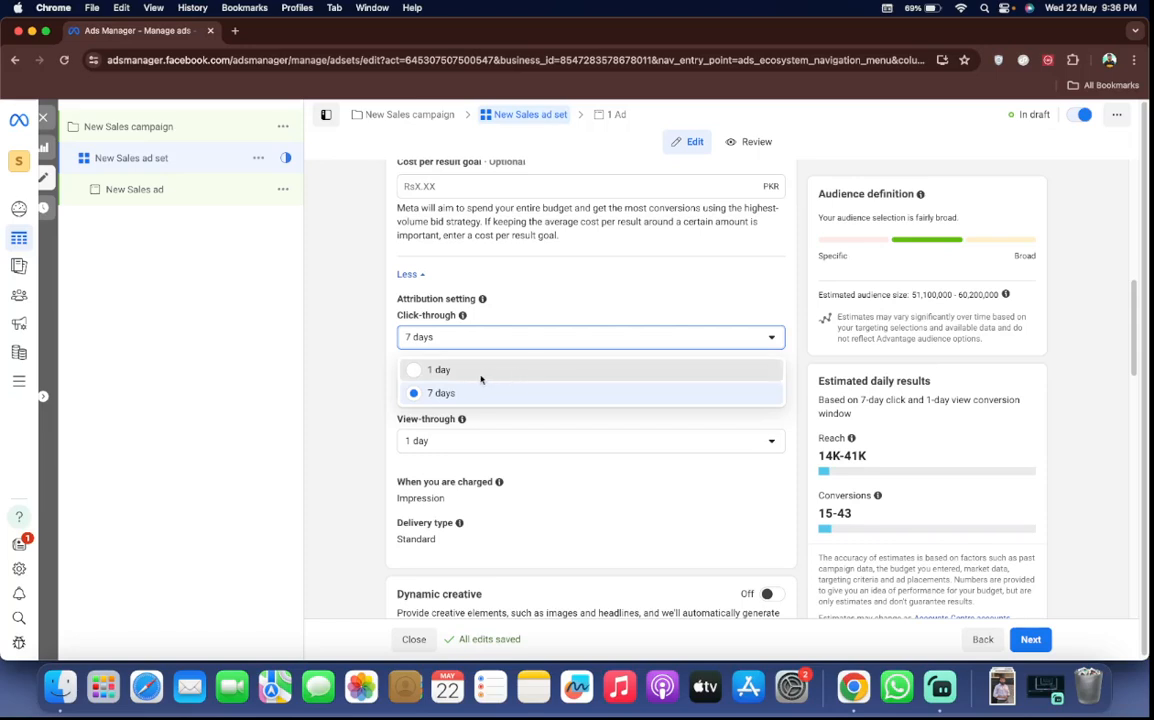
click(515, 372)
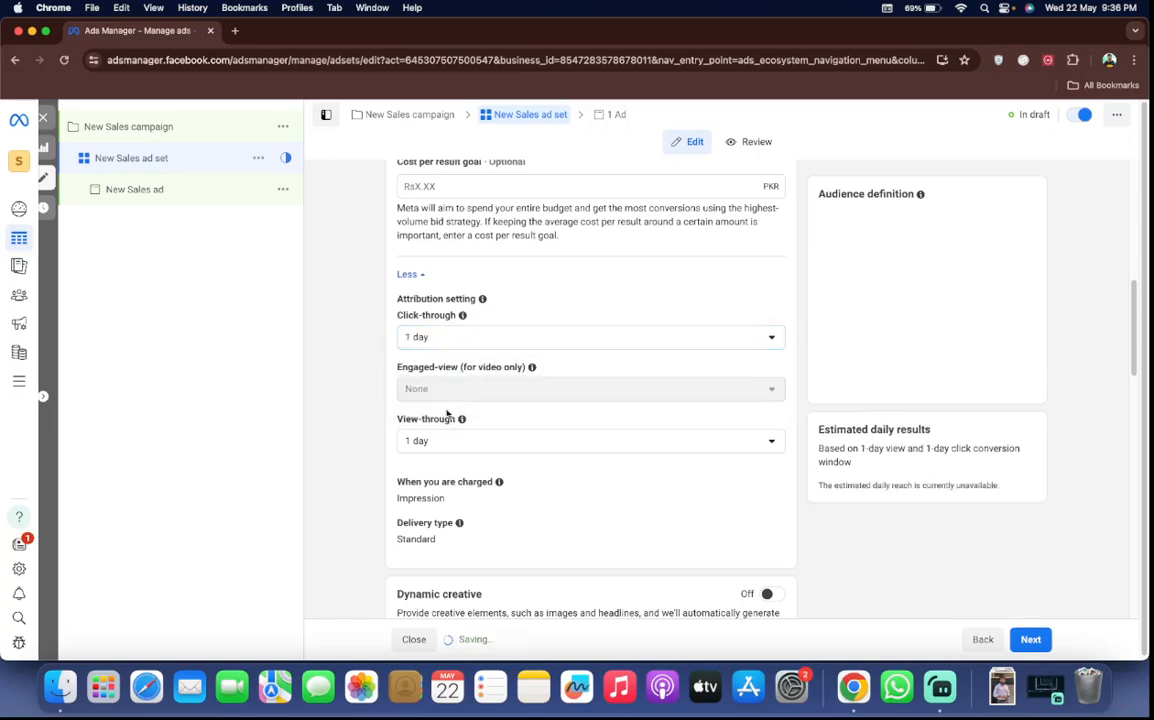
click(489, 339)
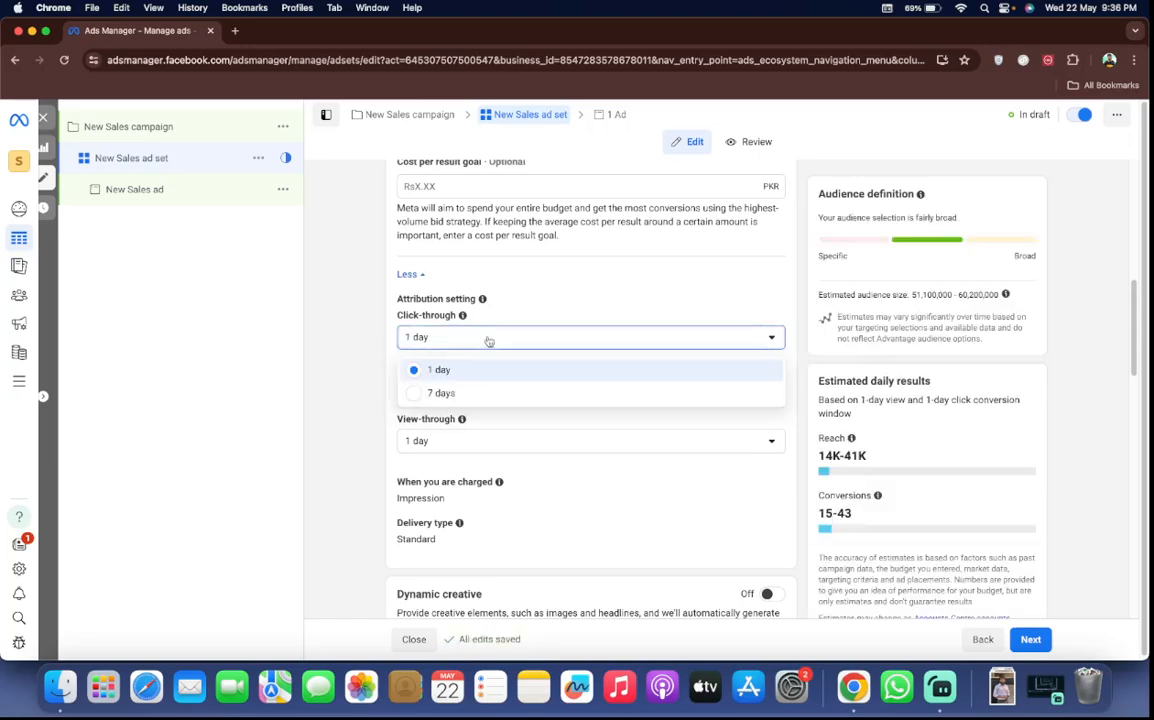
click(462, 394)
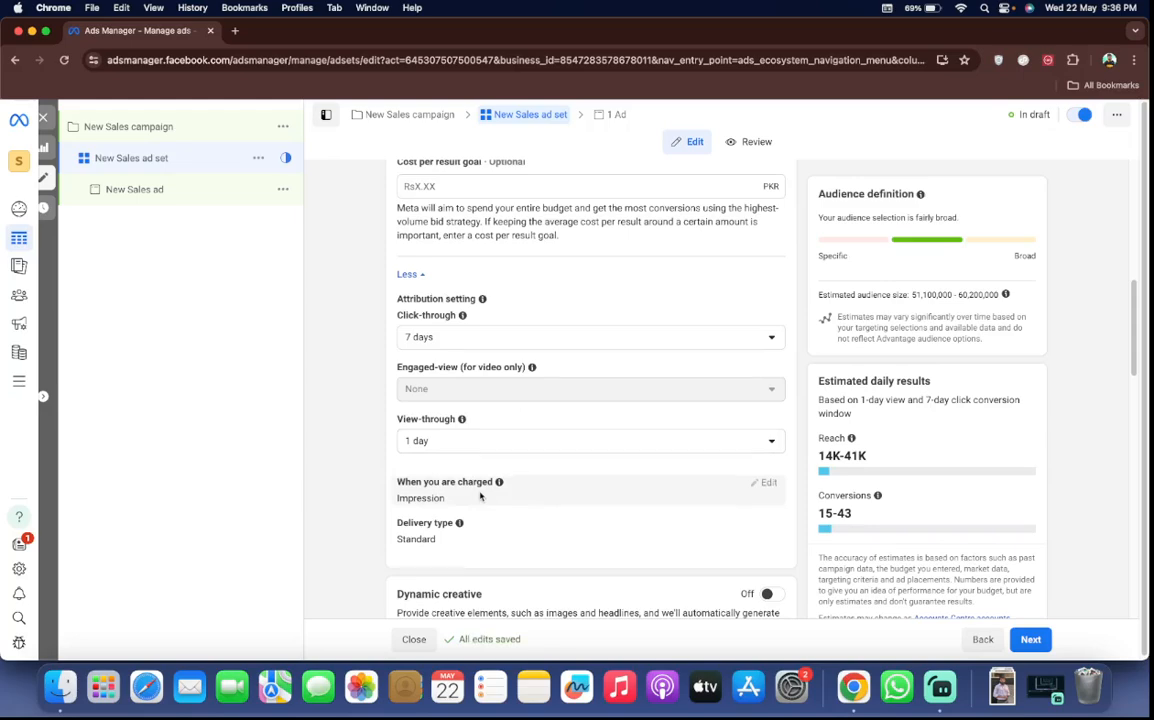
Review the Dynamic creative section and its description, leaving the option off
scroll(480, 495, down, 10)
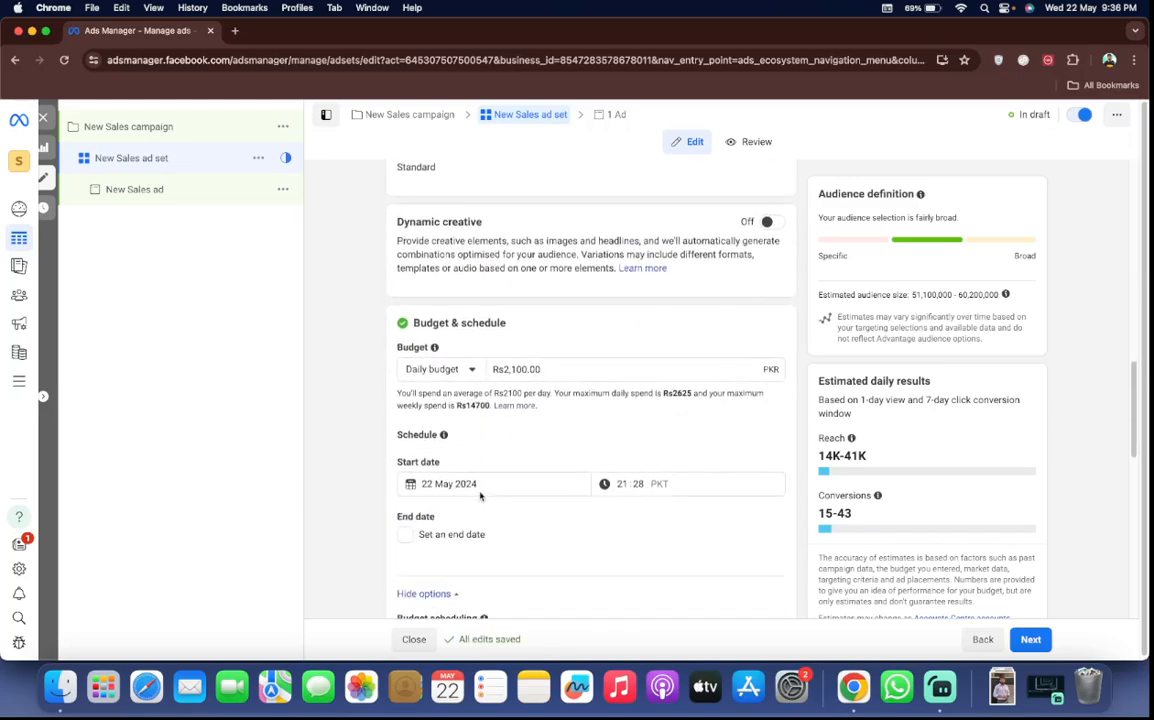
scroll(480, 495, down, 2)
scroll(480, 495, up, 4)
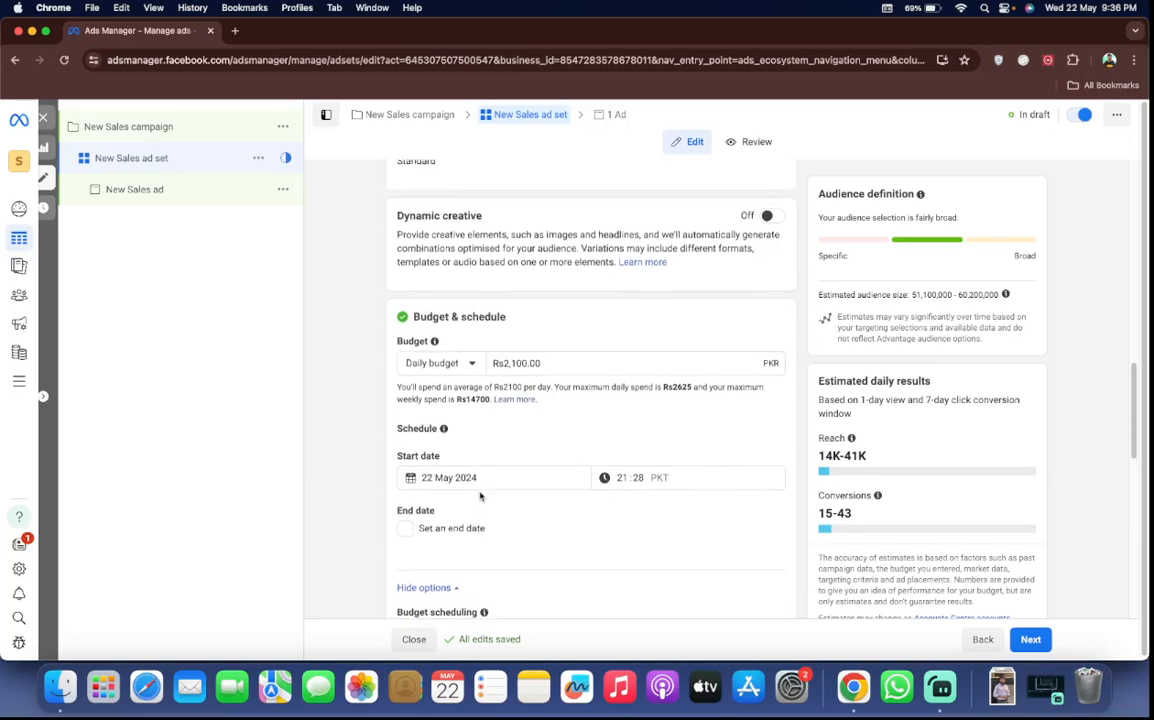
scroll(480, 495, down, 2)
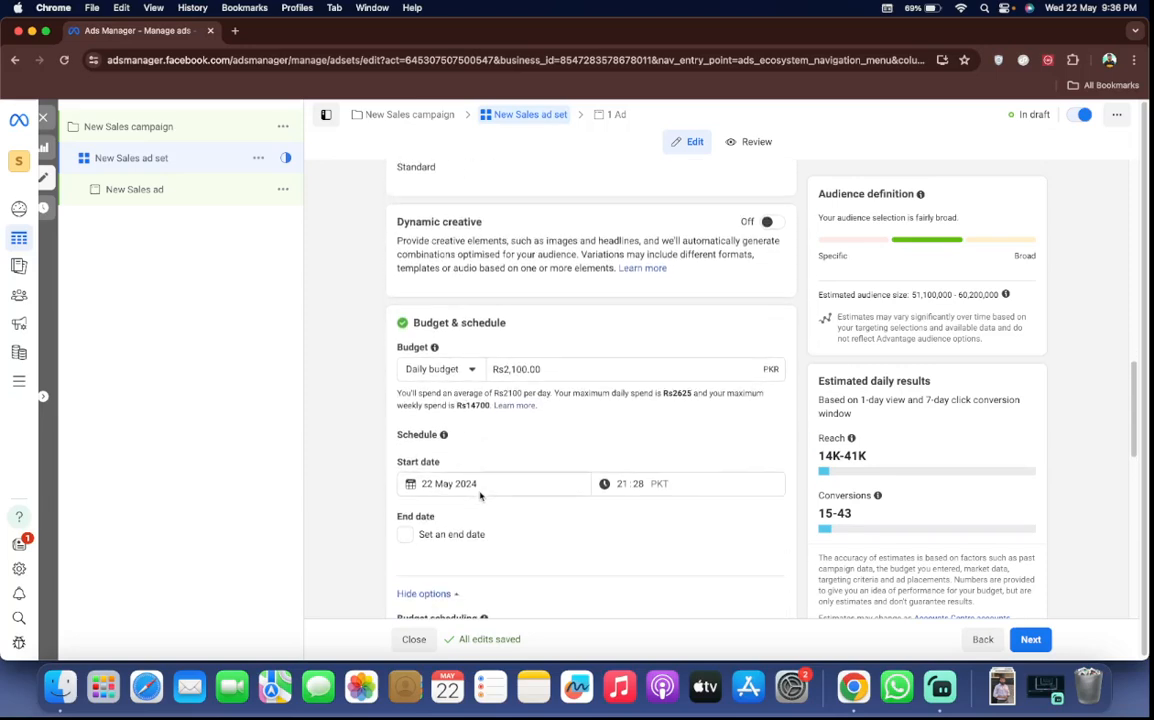
right_click(493, 223)
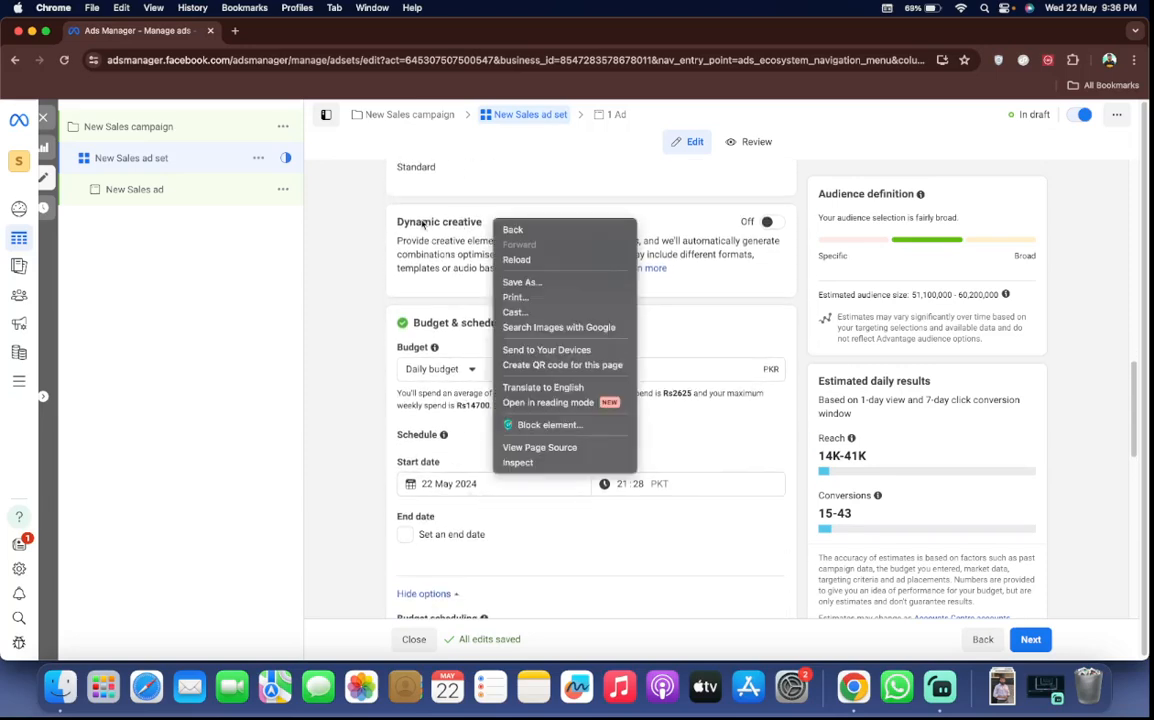
click(421, 222)
triple_click(421, 221)
click(418, 180)
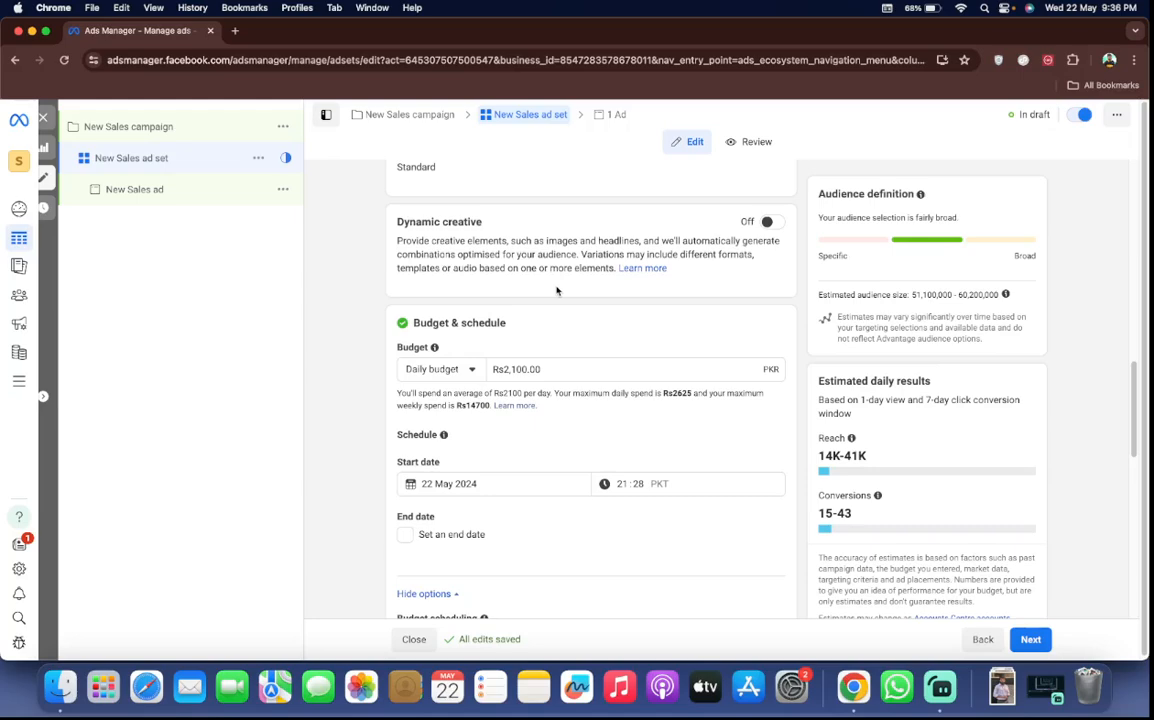
Look through the daily budget, start and end dates, budget scheduling, ad scheduling, audience controls and Advantage+ audience sections
scroll(675, 327, down, 3)
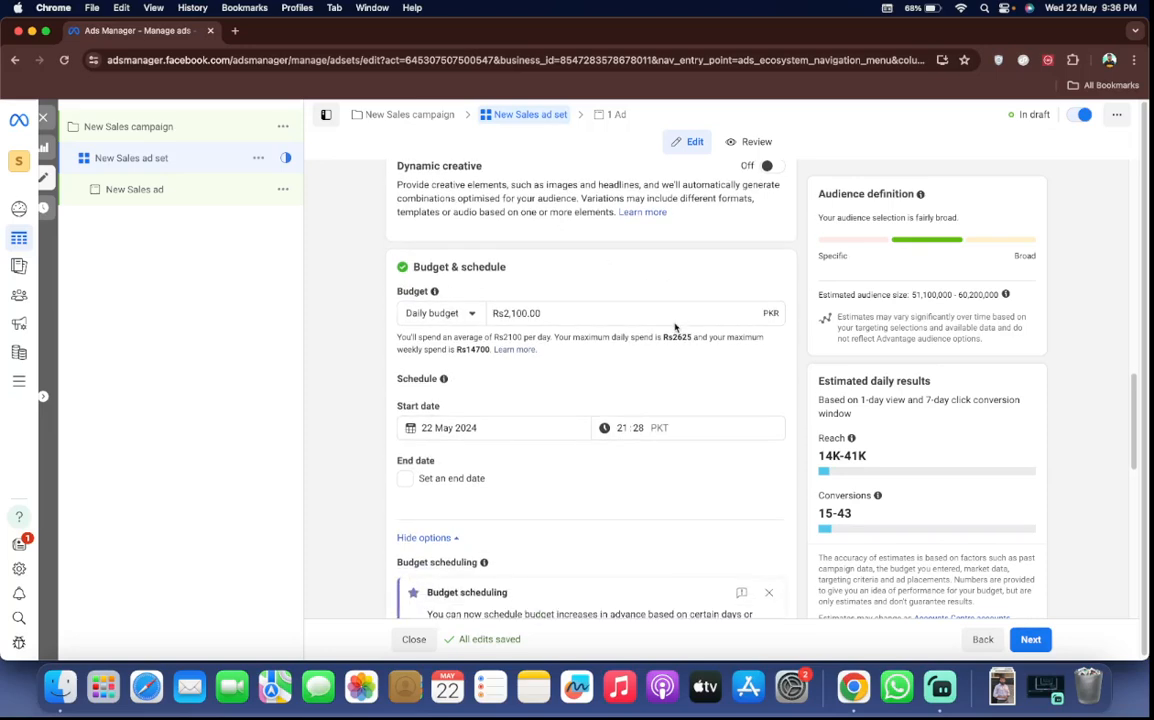
scroll(675, 327, down, 1)
scroll(675, 327, up, 2)
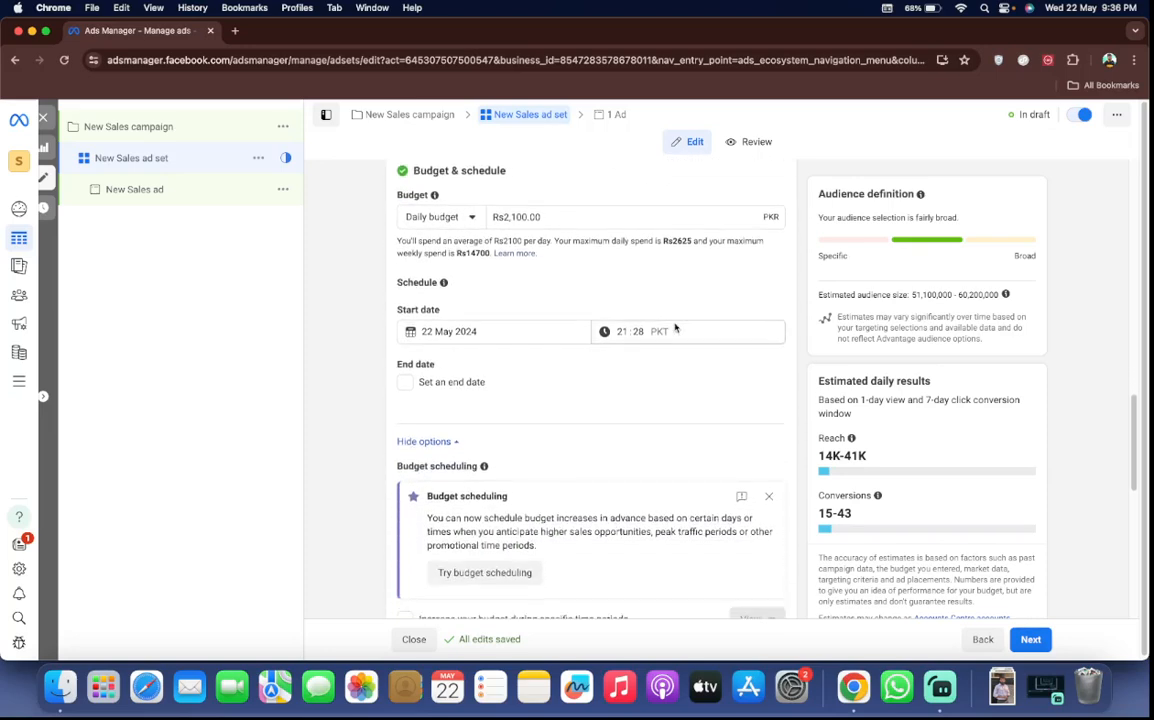
scroll(675, 327, down, 2)
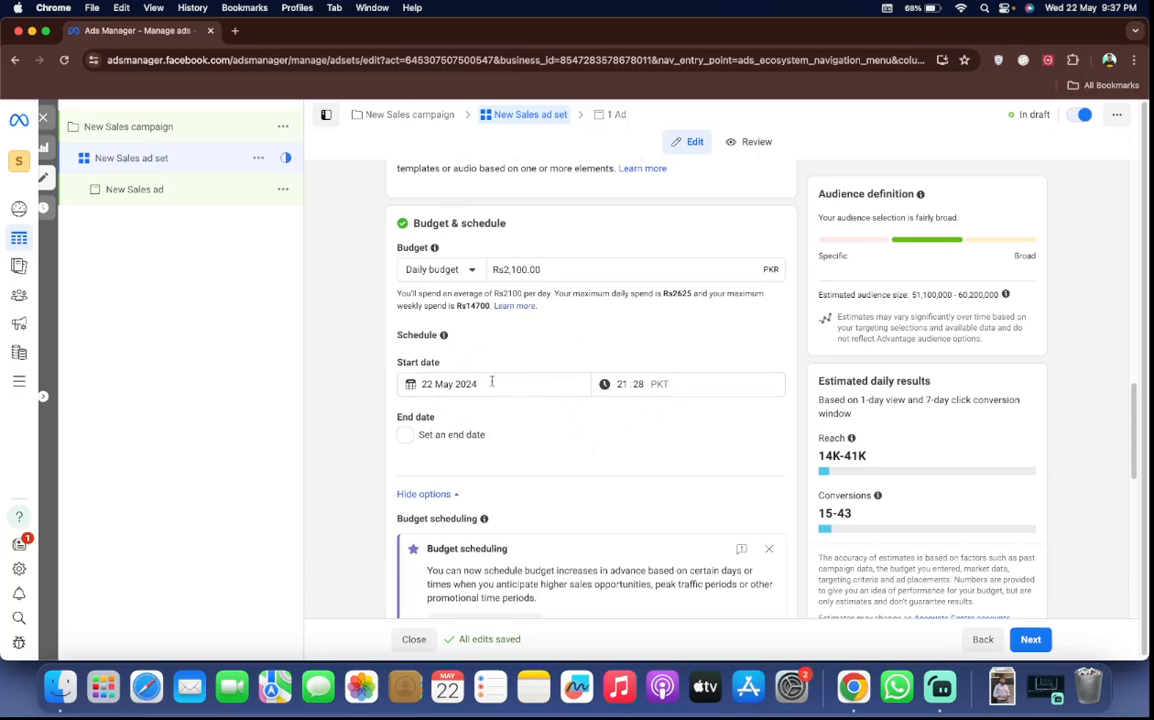
scroll(673, 462, down, 3)
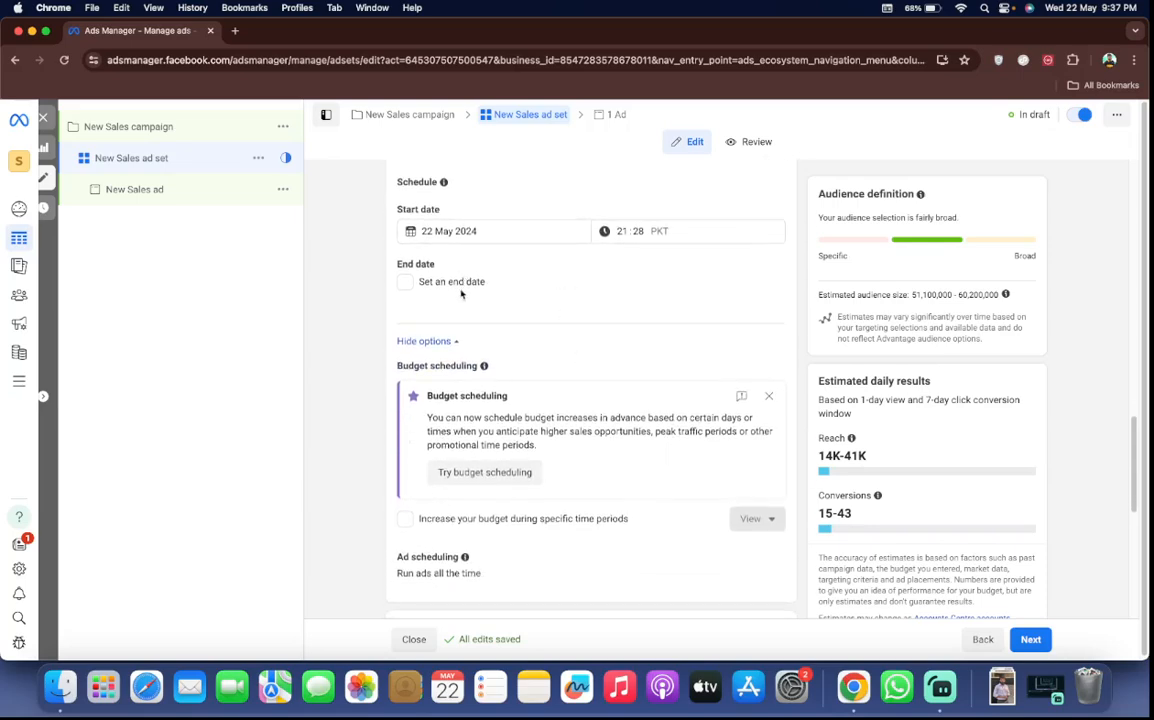
scroll(508, 305, down, 1)
scroll(508, 305, down, 1)
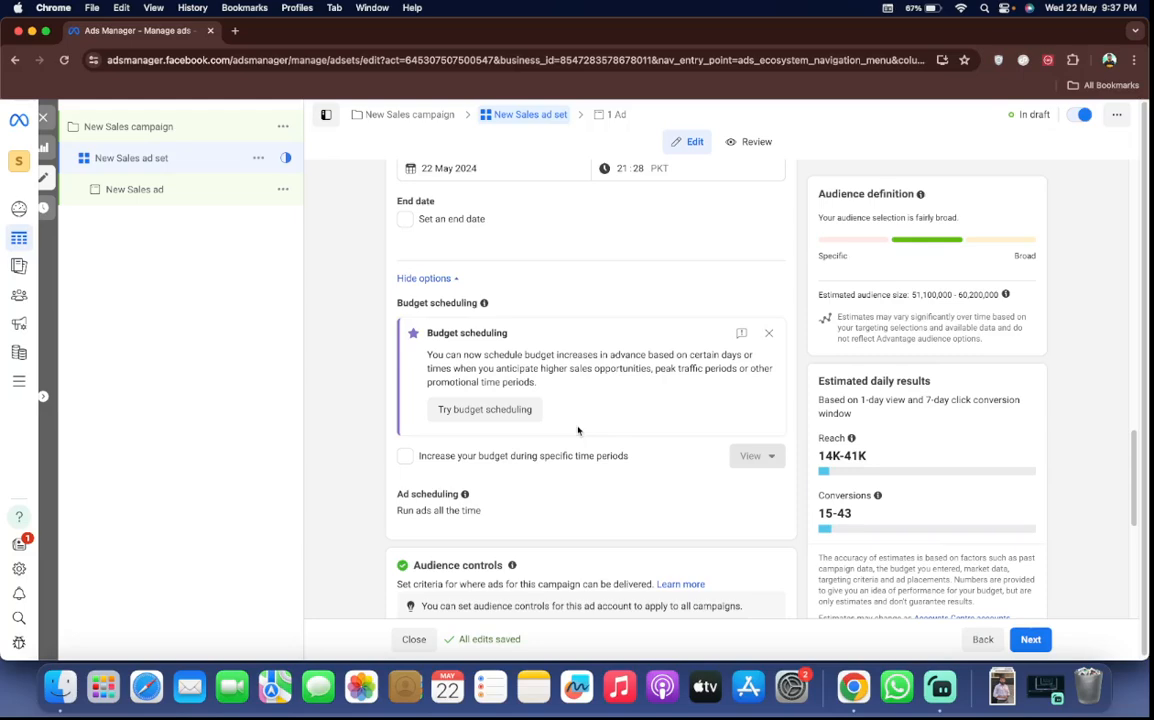
scroll(600, 602, down, 1)
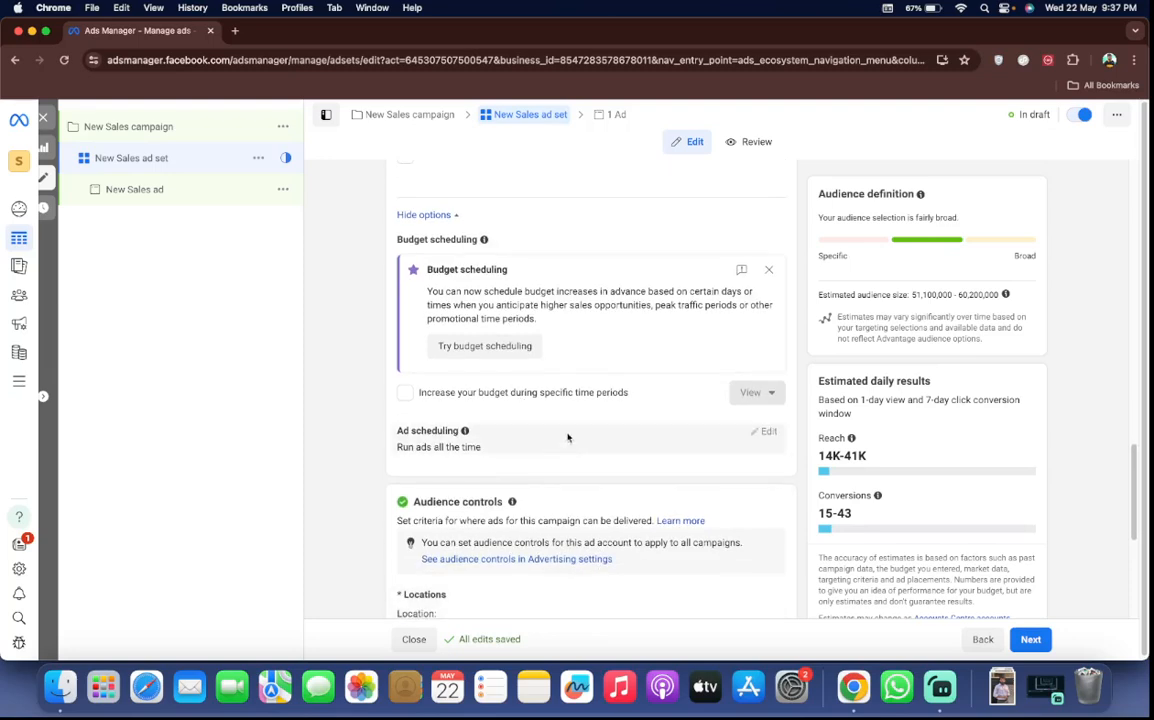
scroll(603, 468, down, 3)
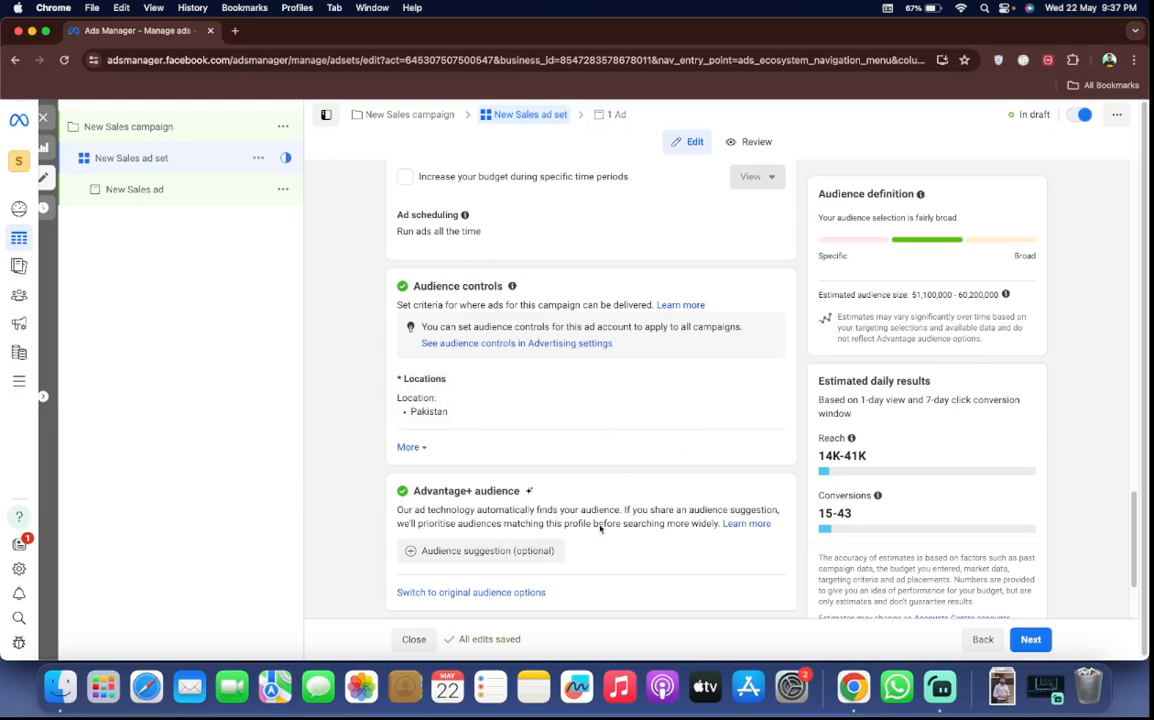
scroll(636, 388, down, 1)
scroll(636, 388, down, 2)
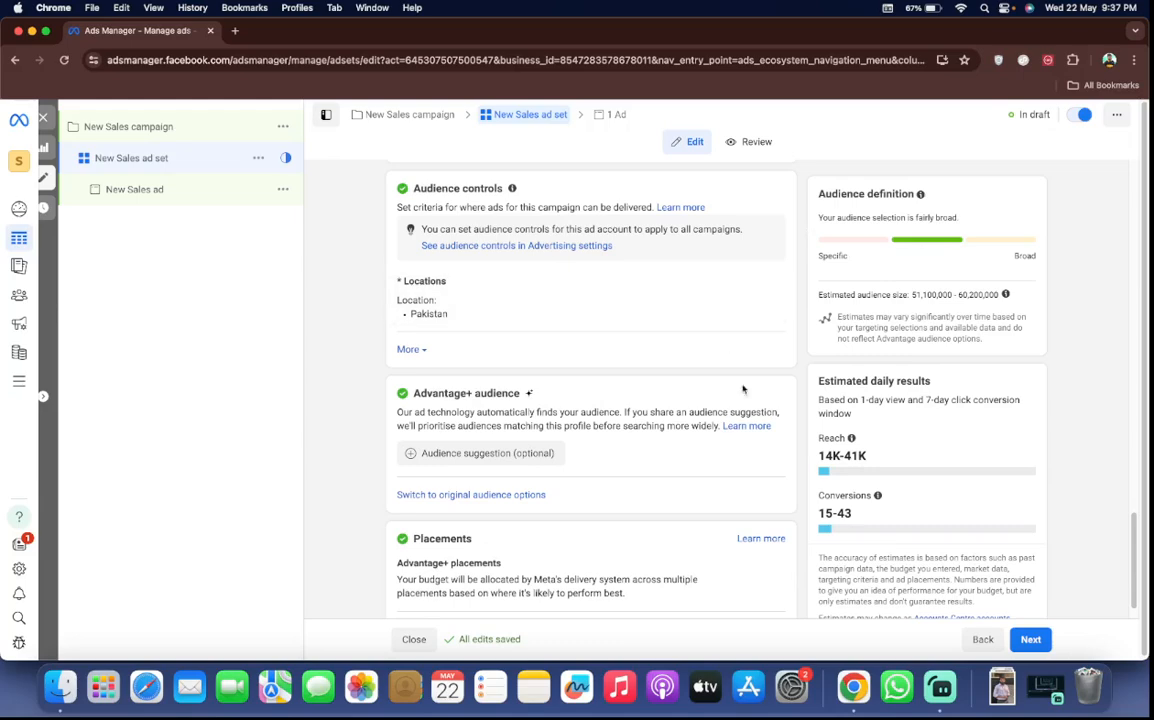
Switch the ad set from Advantage+ audience to the original audience options
click(493, 503)
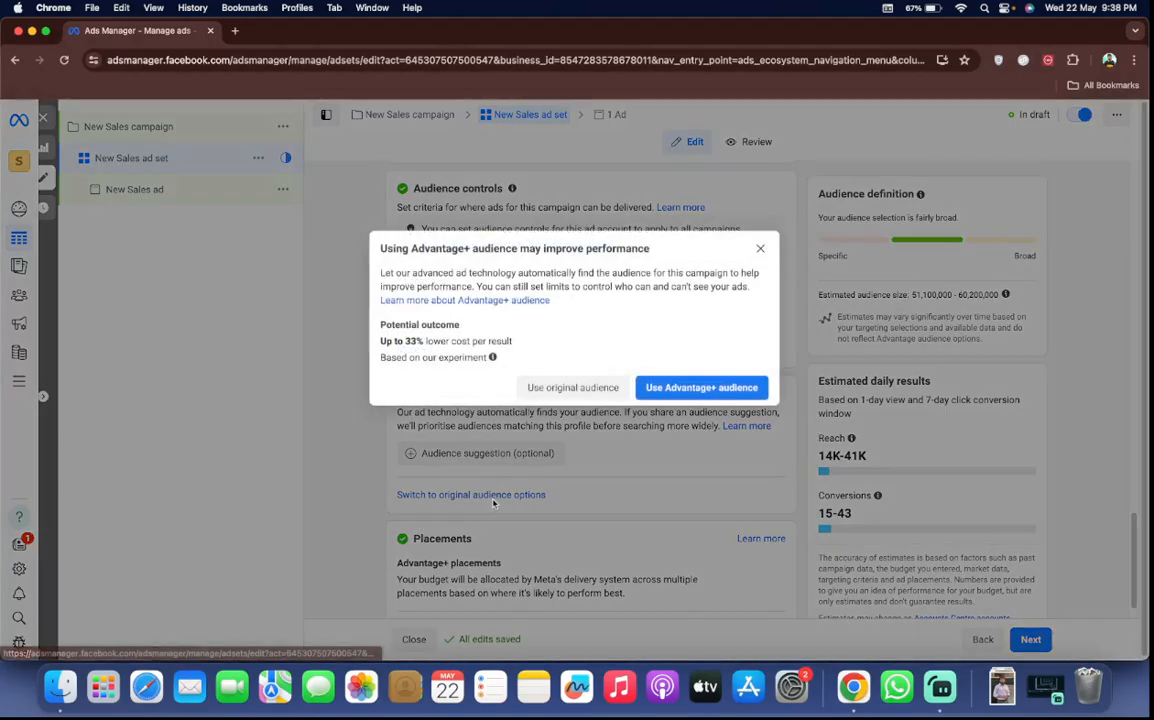
click(570, 388)
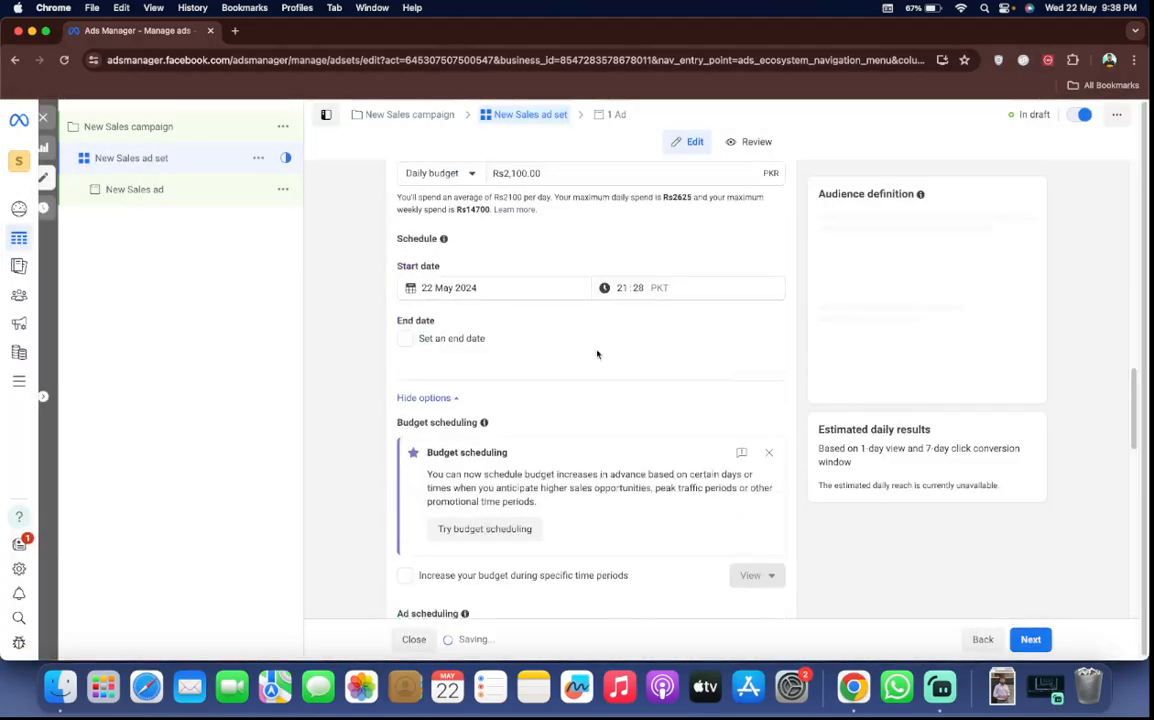
scroll(597, 354, up, 1)
scroll(597, 354, down, 7)
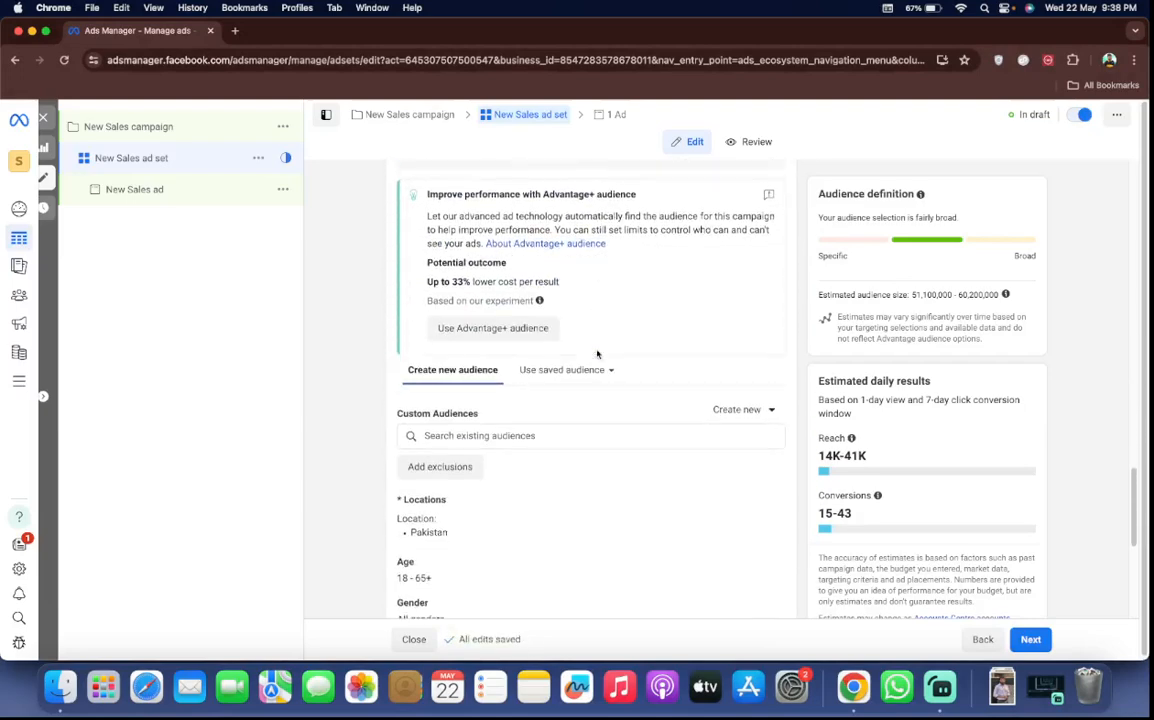
Review the original audience fields: custom audiences, locations, age, gender, detailed targeting, languages and the A/B test option
scroll(597, 354, down, 3)
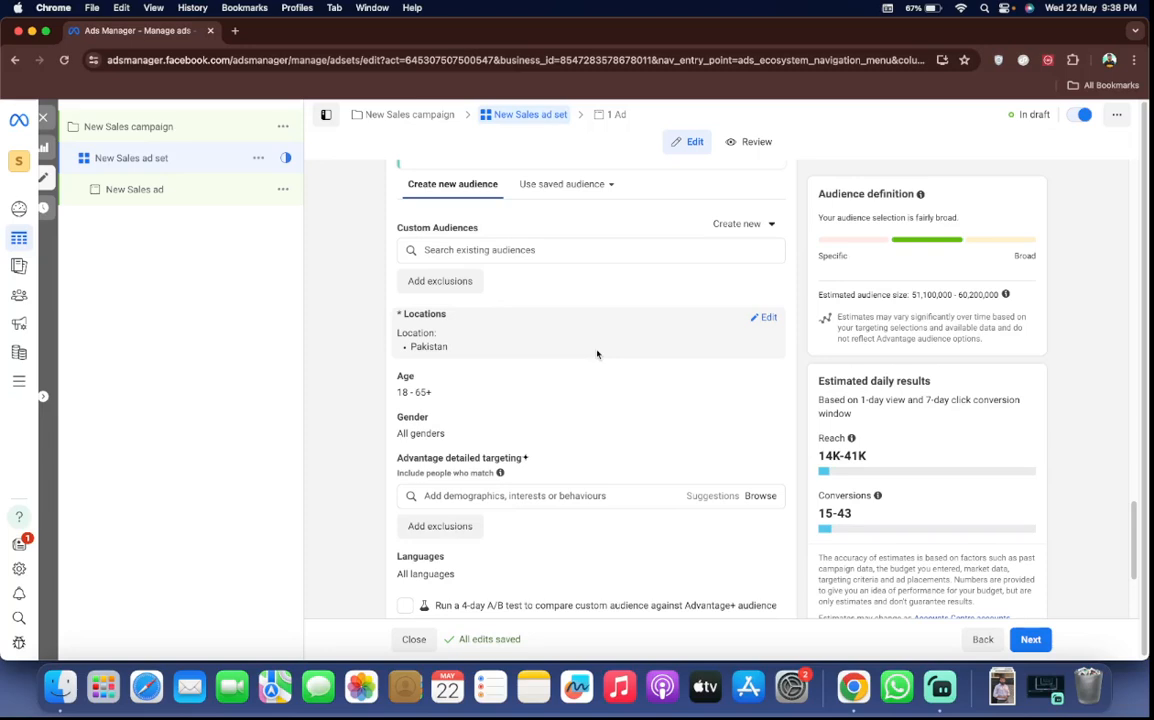
scroll(597, 354, down, 2)
scroll(597, 354, up, 3)
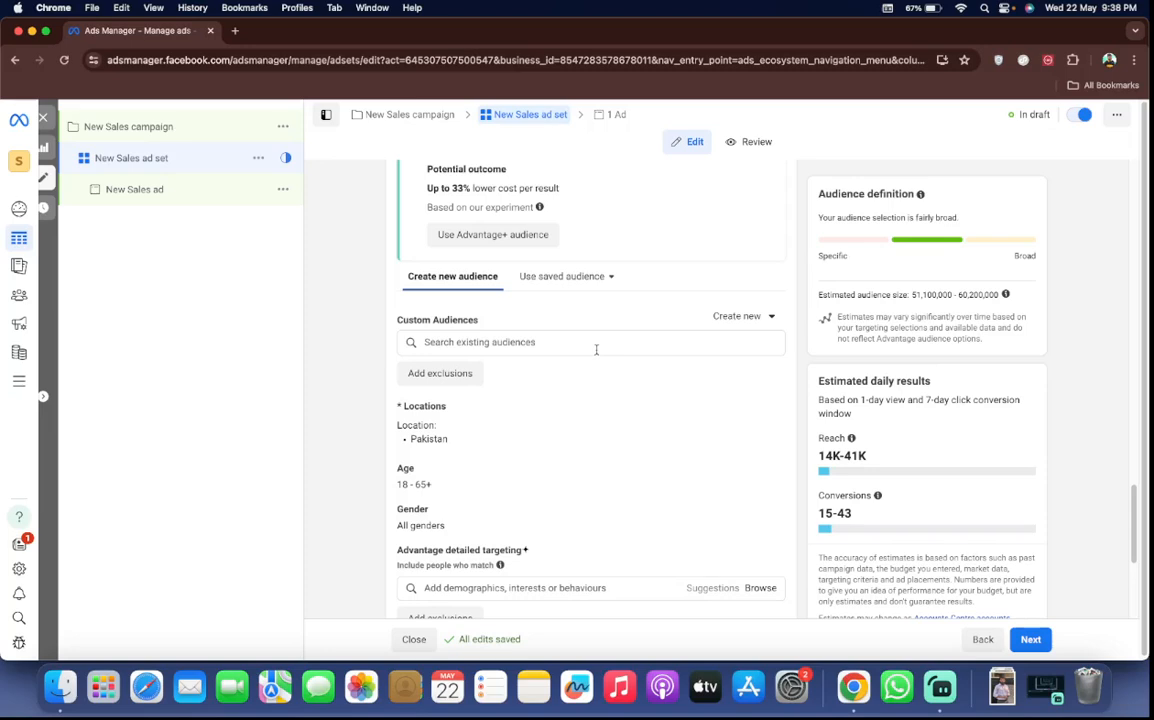
scroll(592, 418, down, 3)
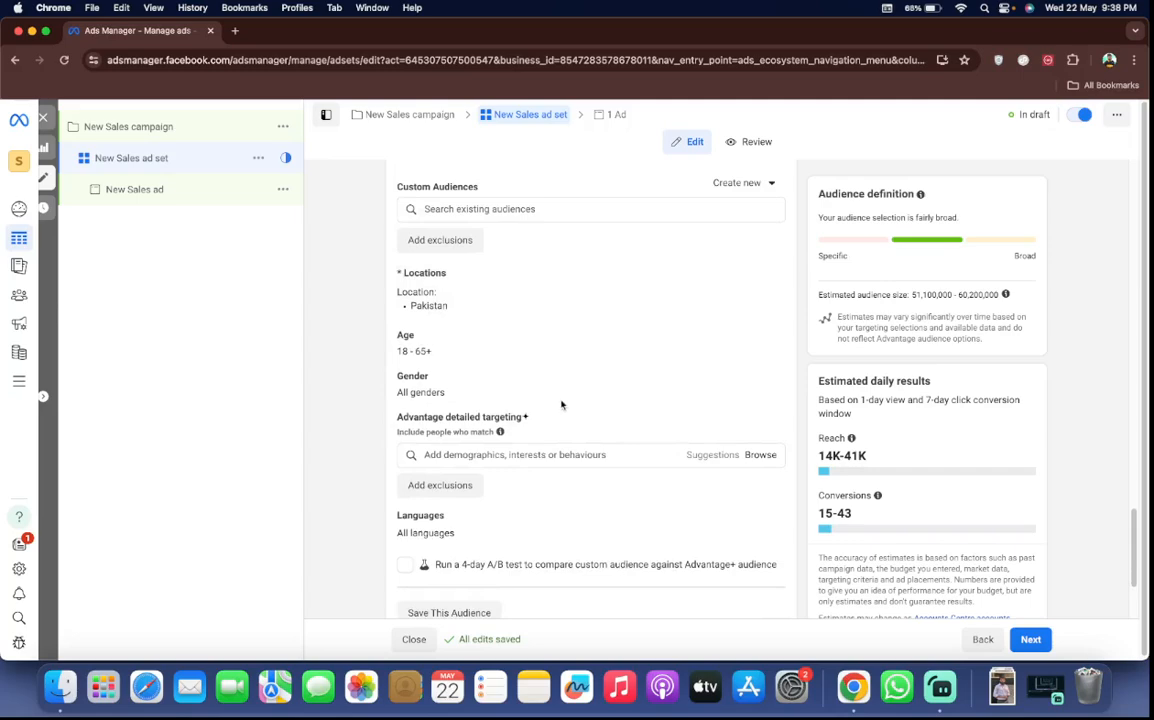
scroll(634, 401, up, 2)
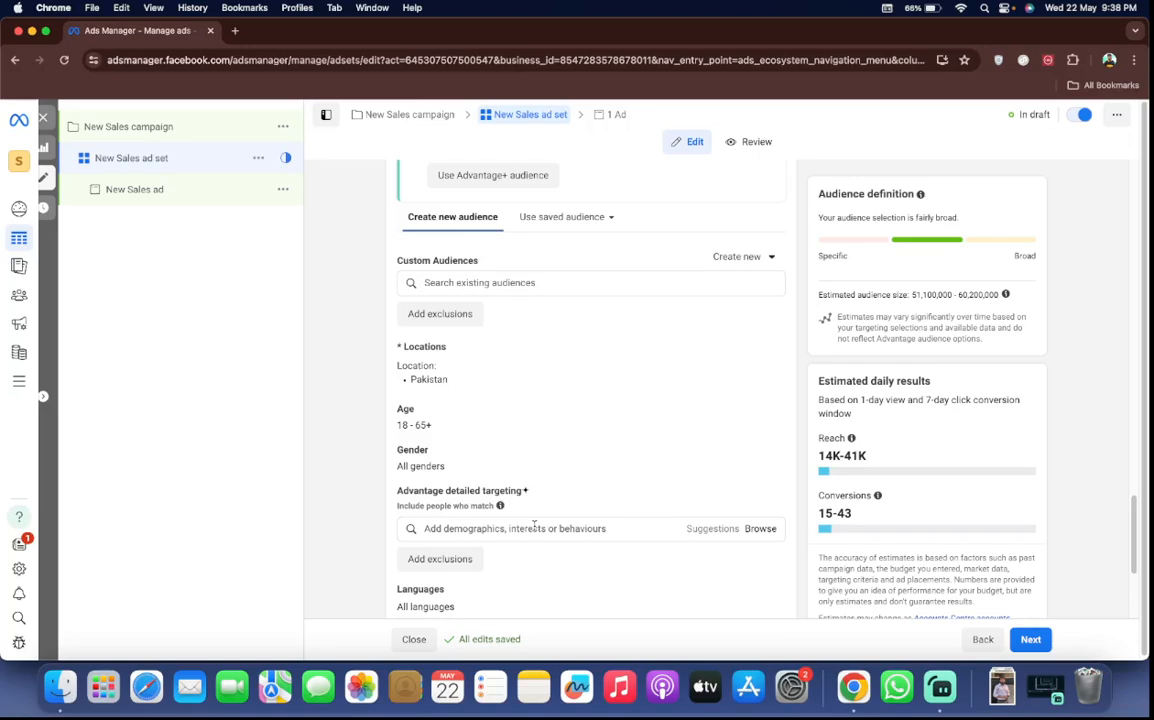
scroll(534, 524, down, 2)
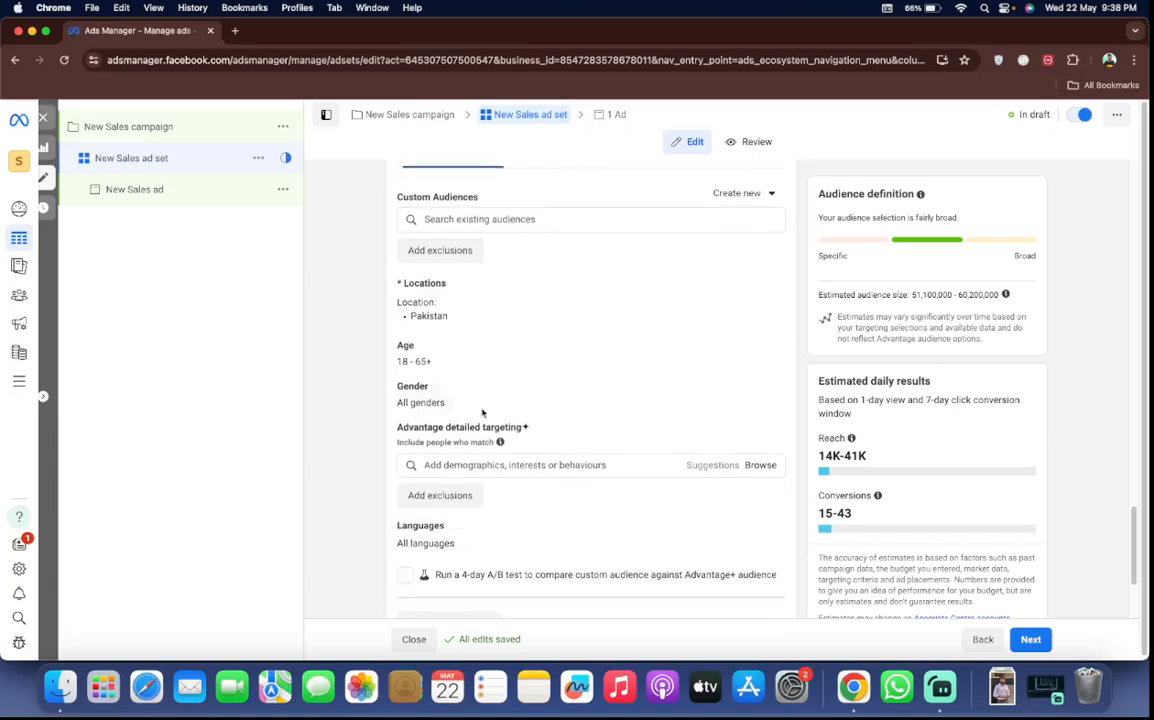
click(524, 470)
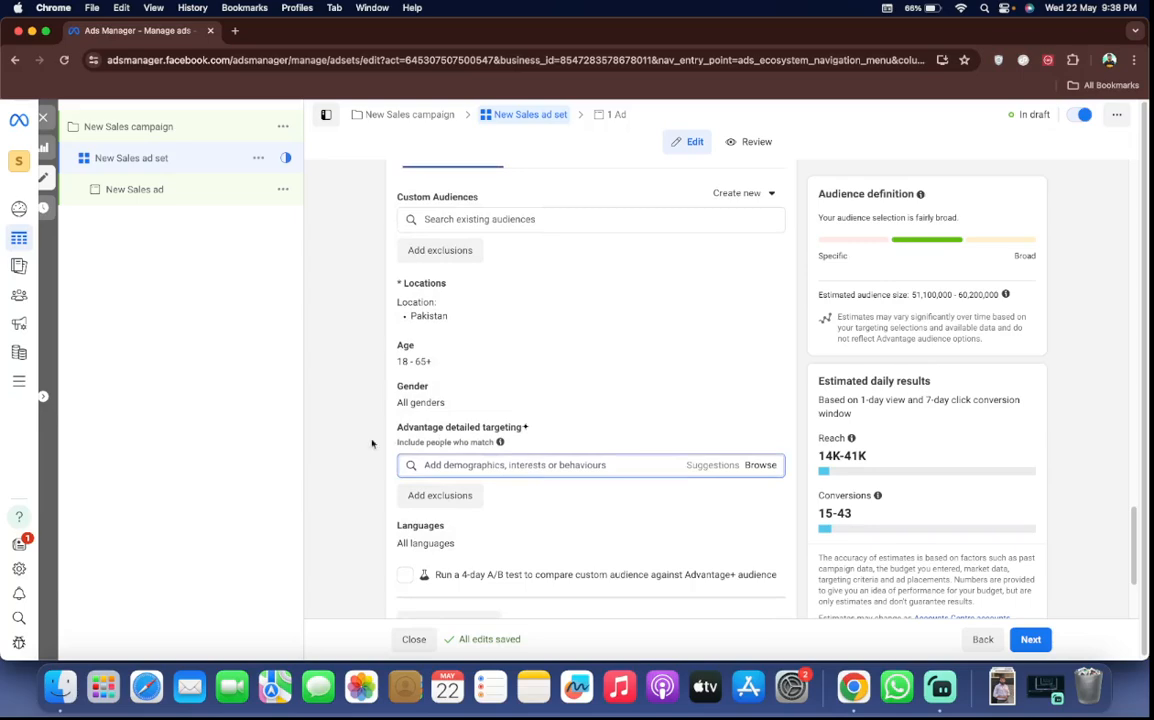
scroll(453, 566, down, 3)
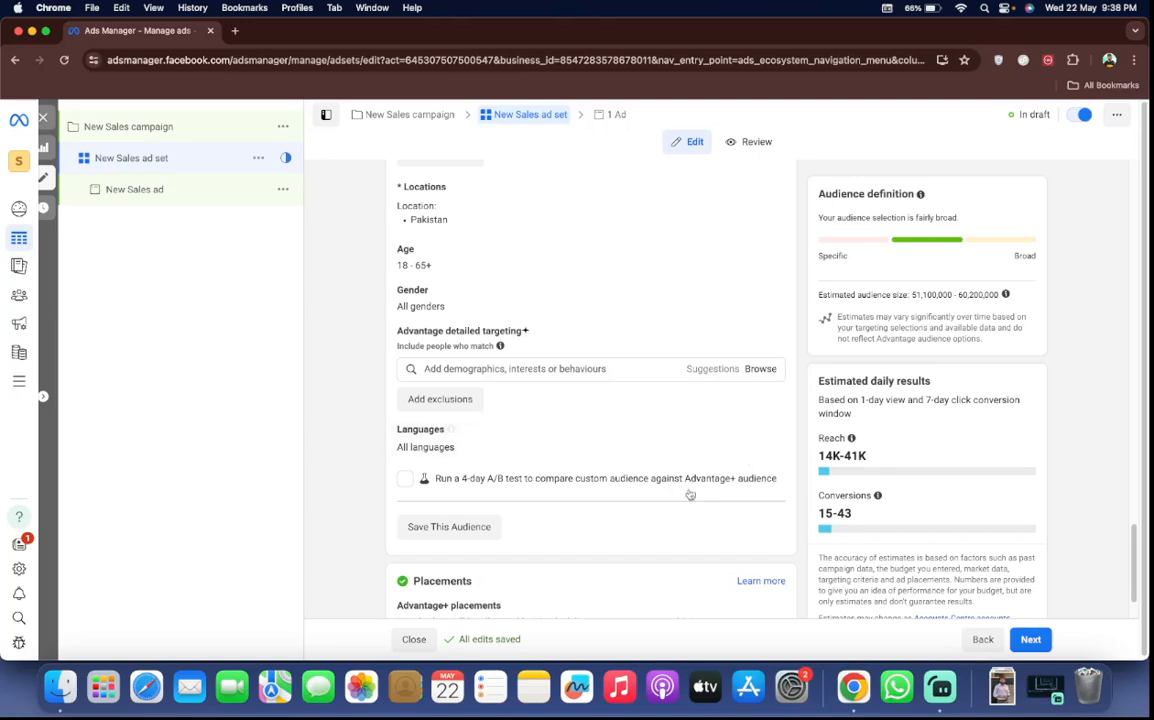
scroll(655, 420, up, 5)
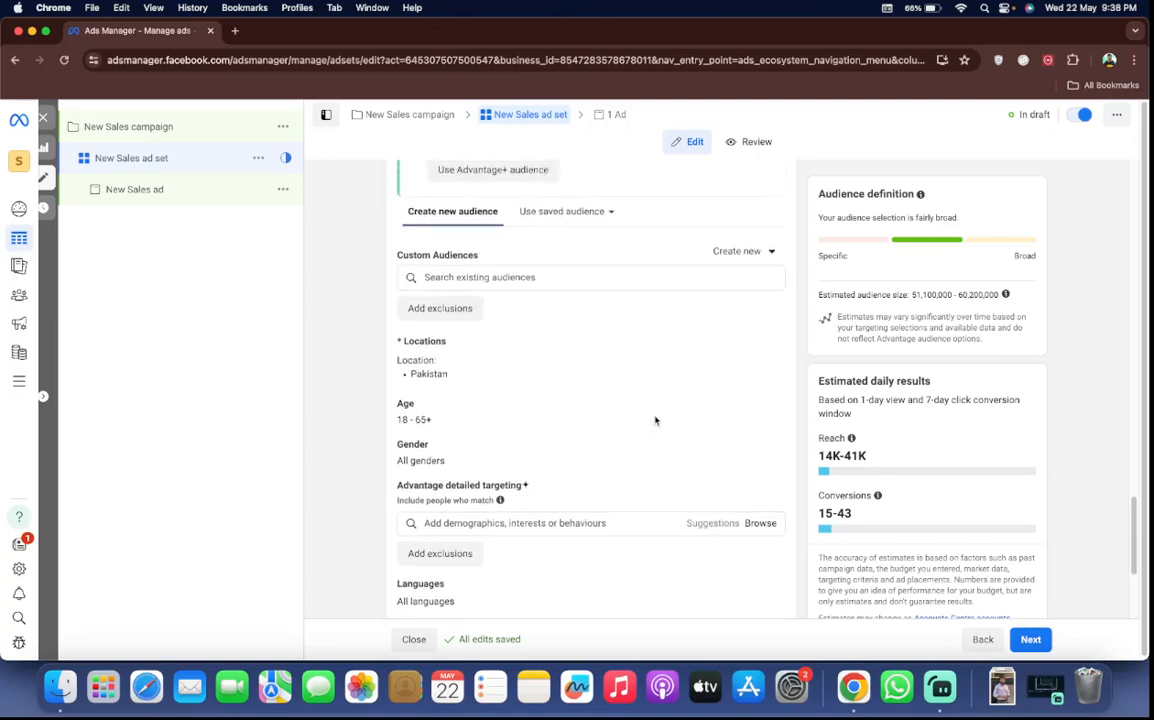
scroll(655, 420, down, 2)
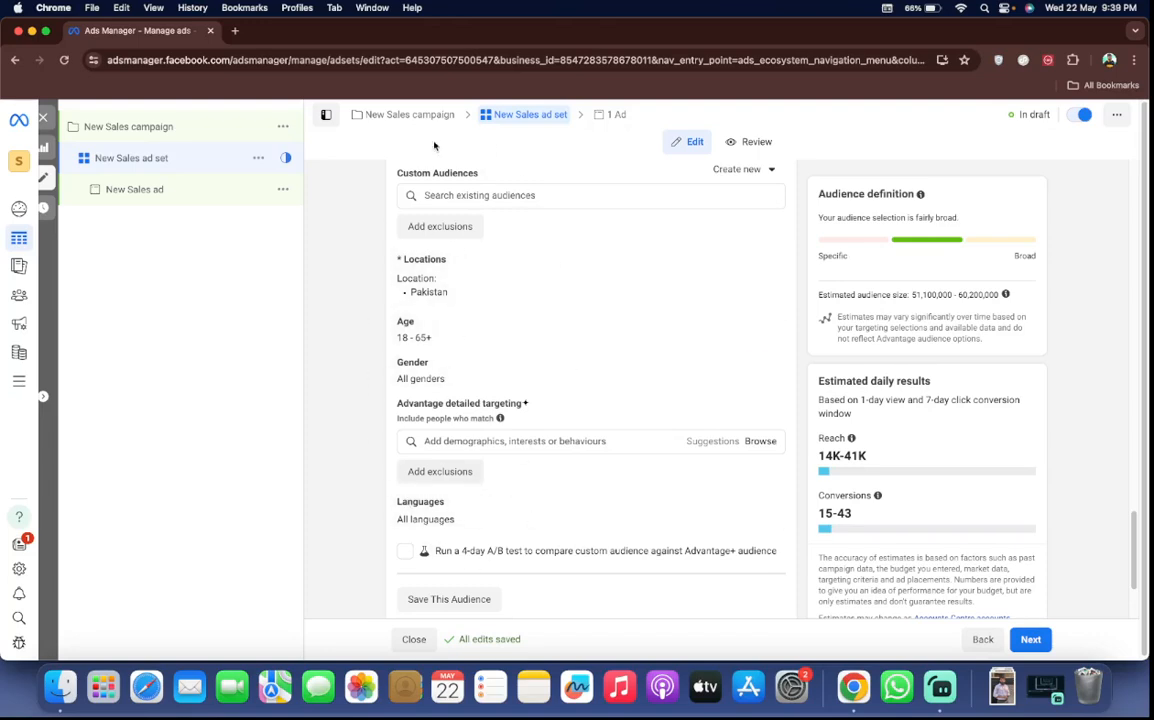
scroll(451, 334, up, 2)
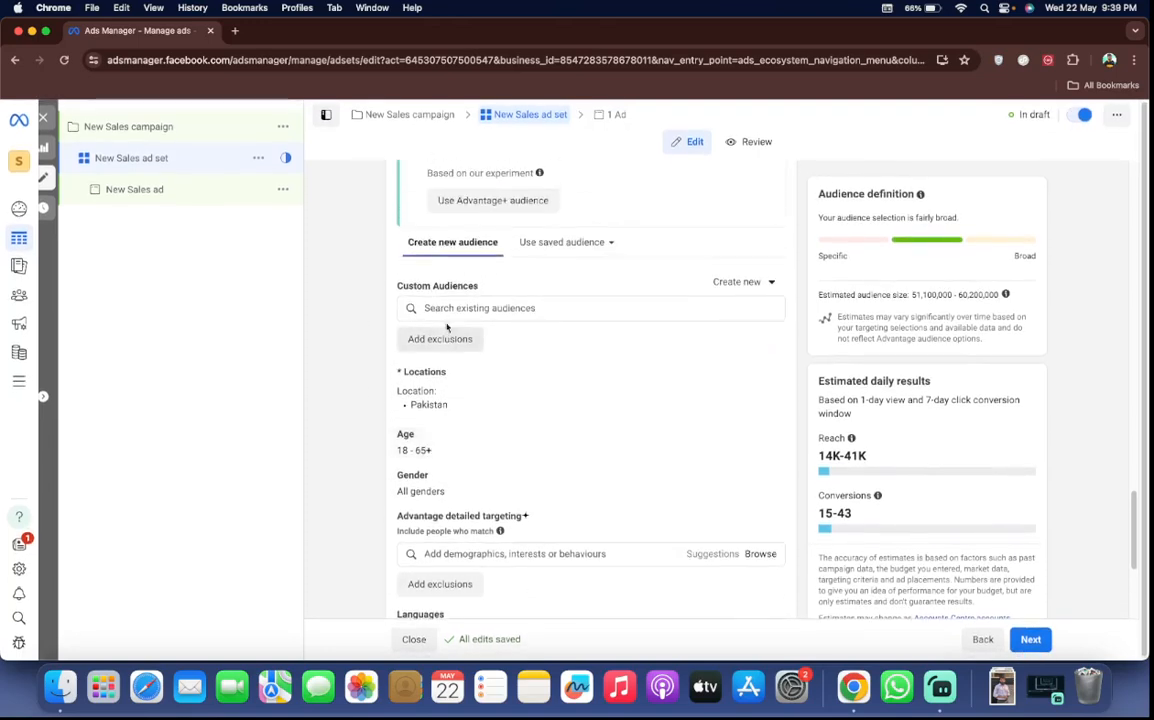
Return the ad set to Advantage+ audience and expand the additional audience controls under Locations
click(482, 202)
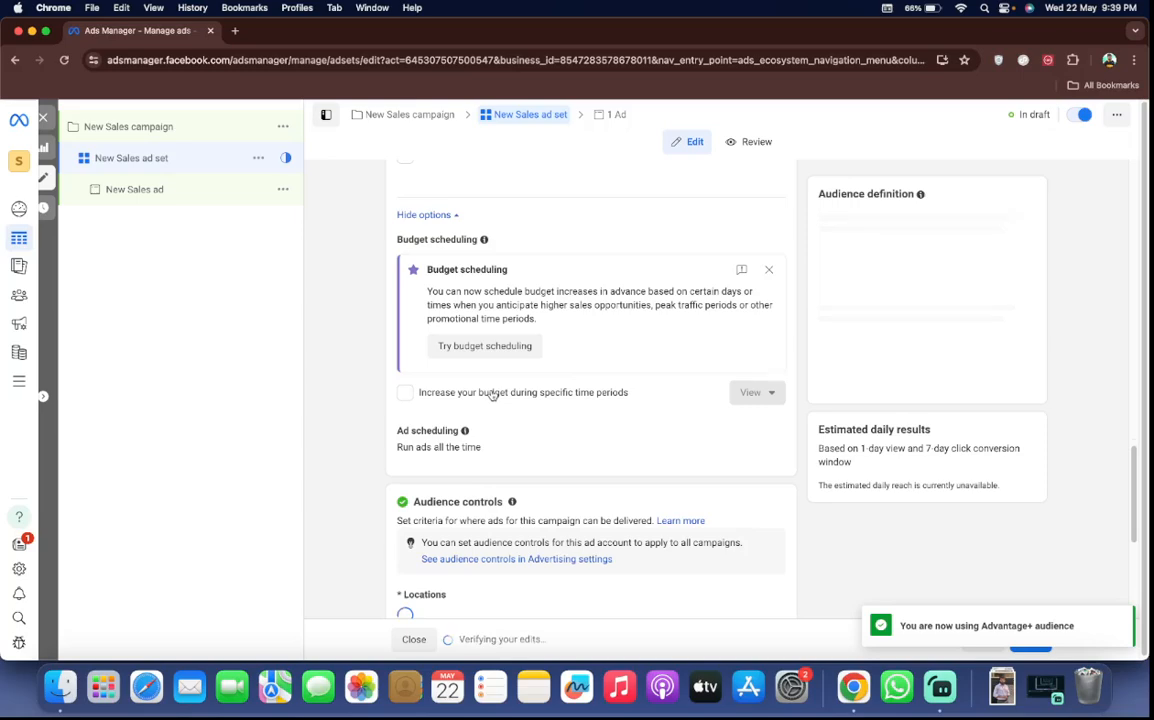
scroll(489, 391, down, 5)
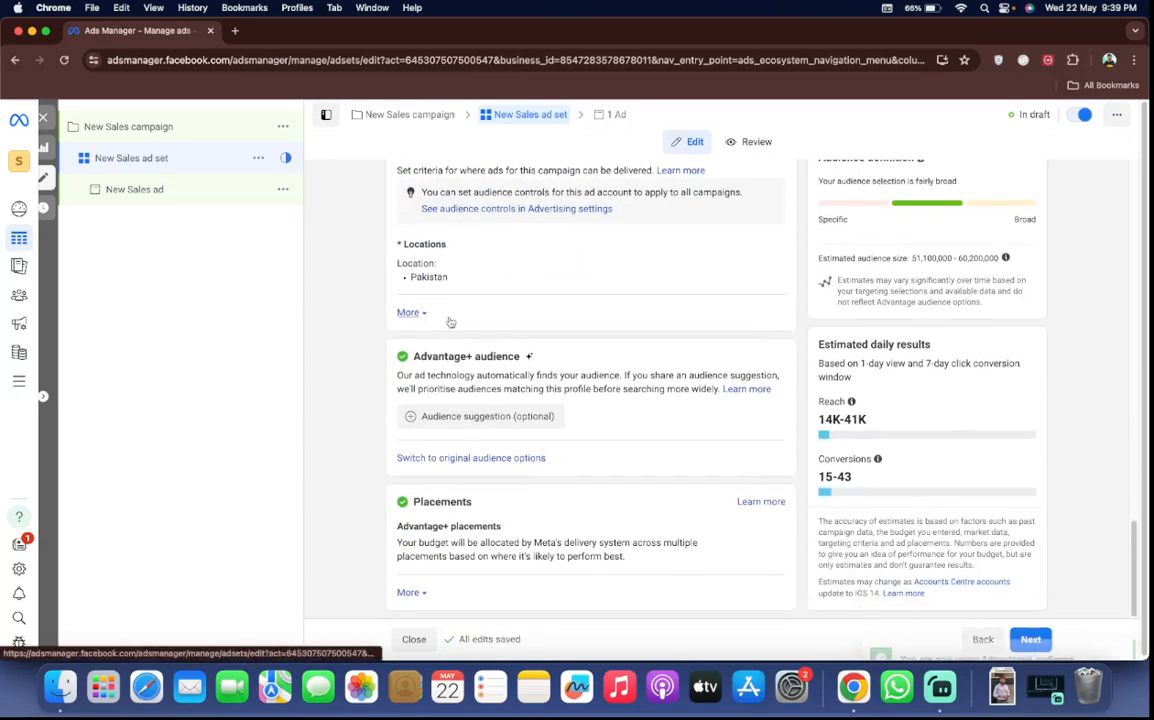
click(418, 313)
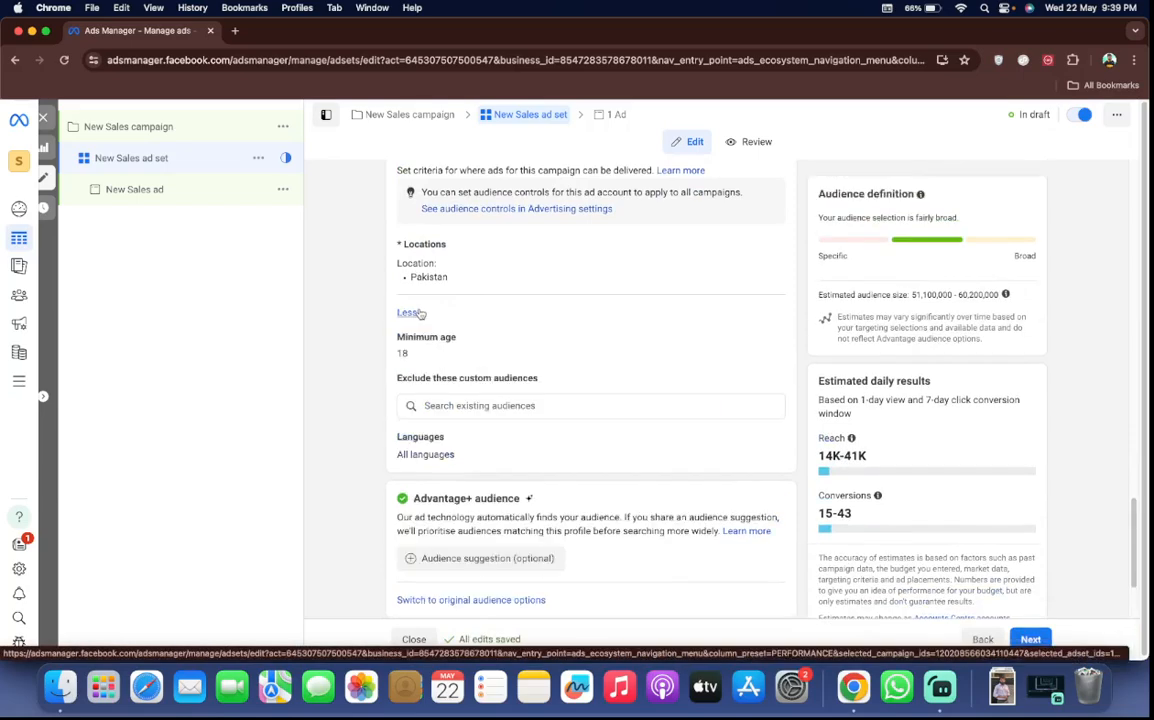
Review the expanded audience controls for minimum age, excluded custom audiences and languages, continuing through Advantage+ audience to the Placements section
click(420, 314)
click(420, 314)
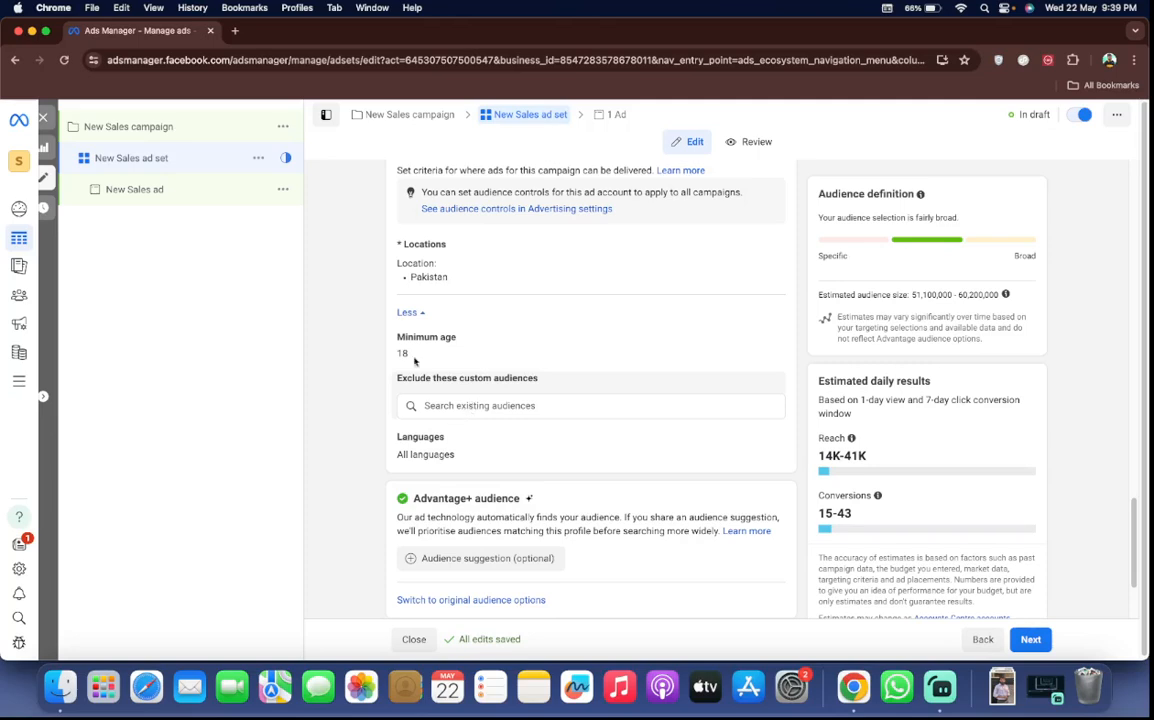
scroll(474, 255, up, 2)
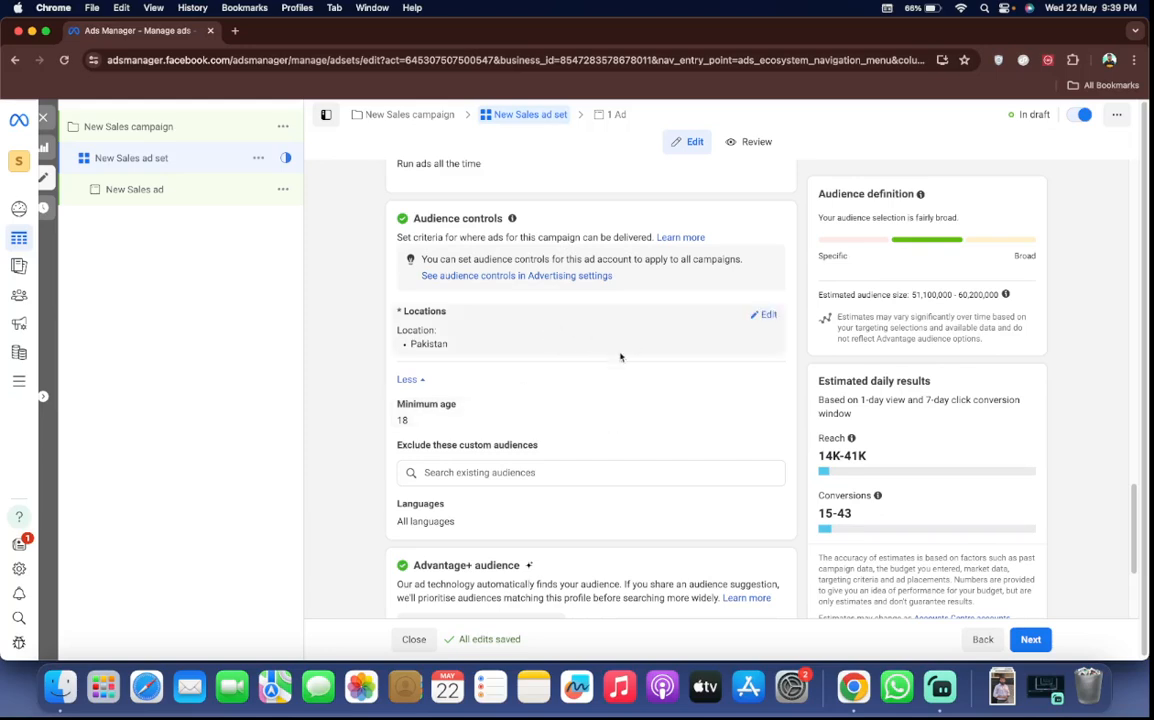
scroll(618, 381, down, 3)
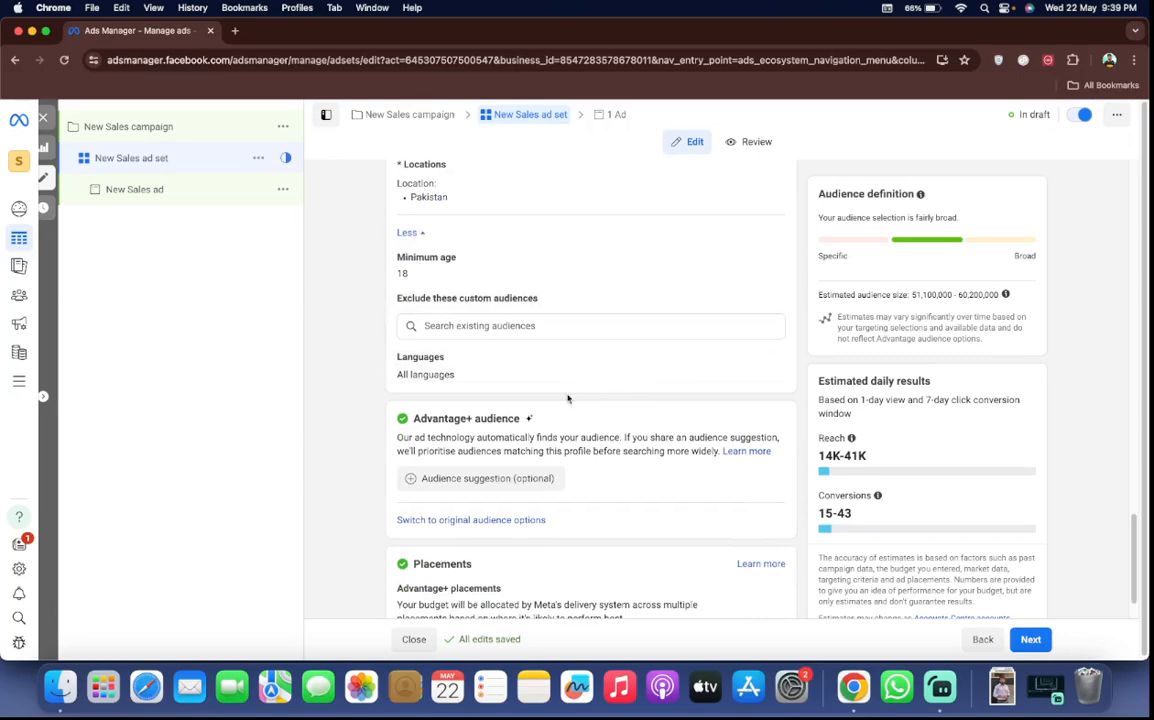
scroll(567, 397, down, 1)
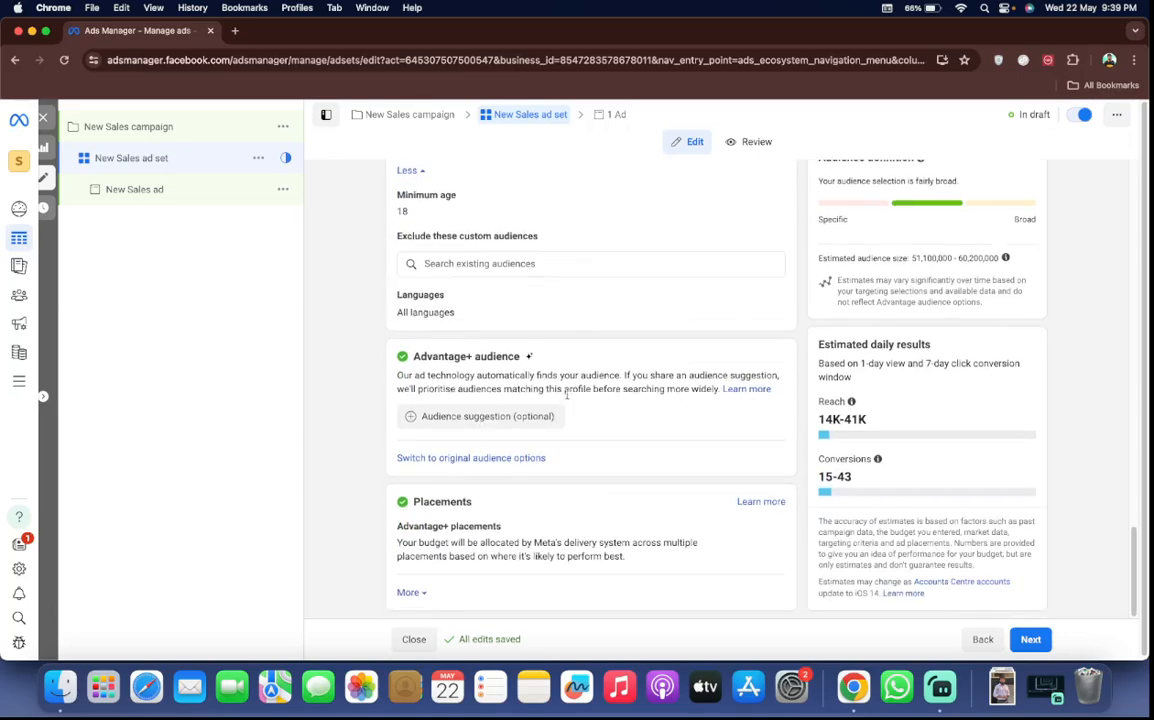
Expand the additional Placements settings and open the placement type choice for editing
click(410, 592)
scroll(514, 503, down, 5)
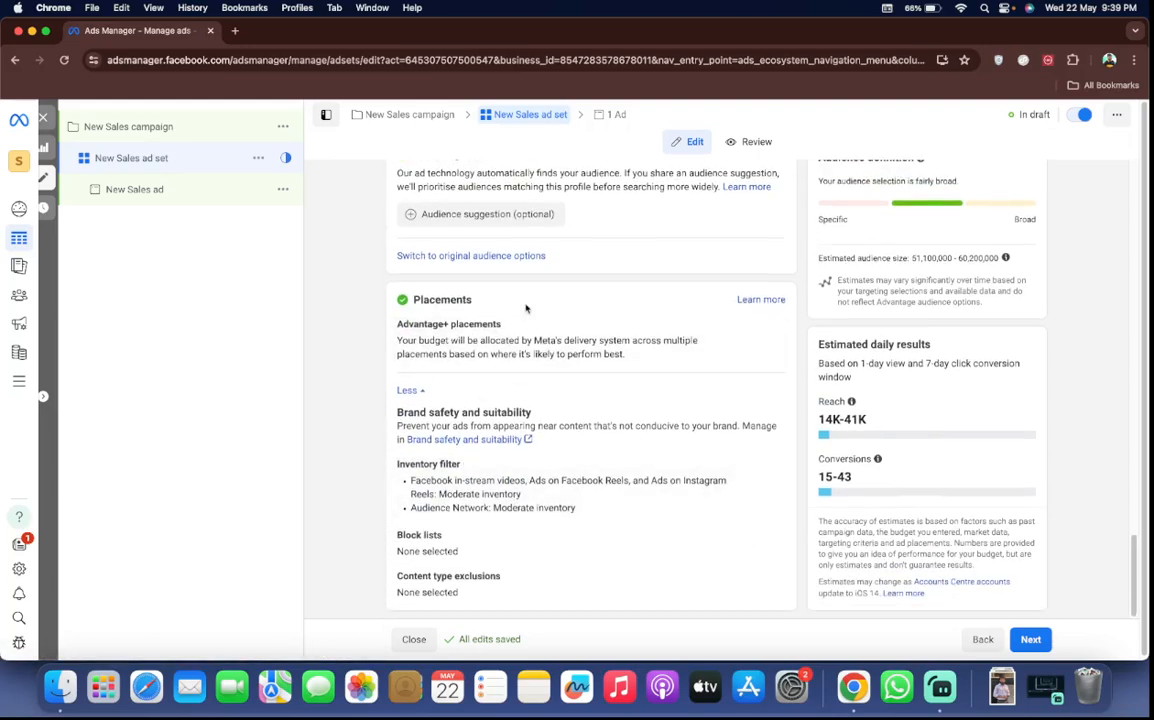
click(763, 326)
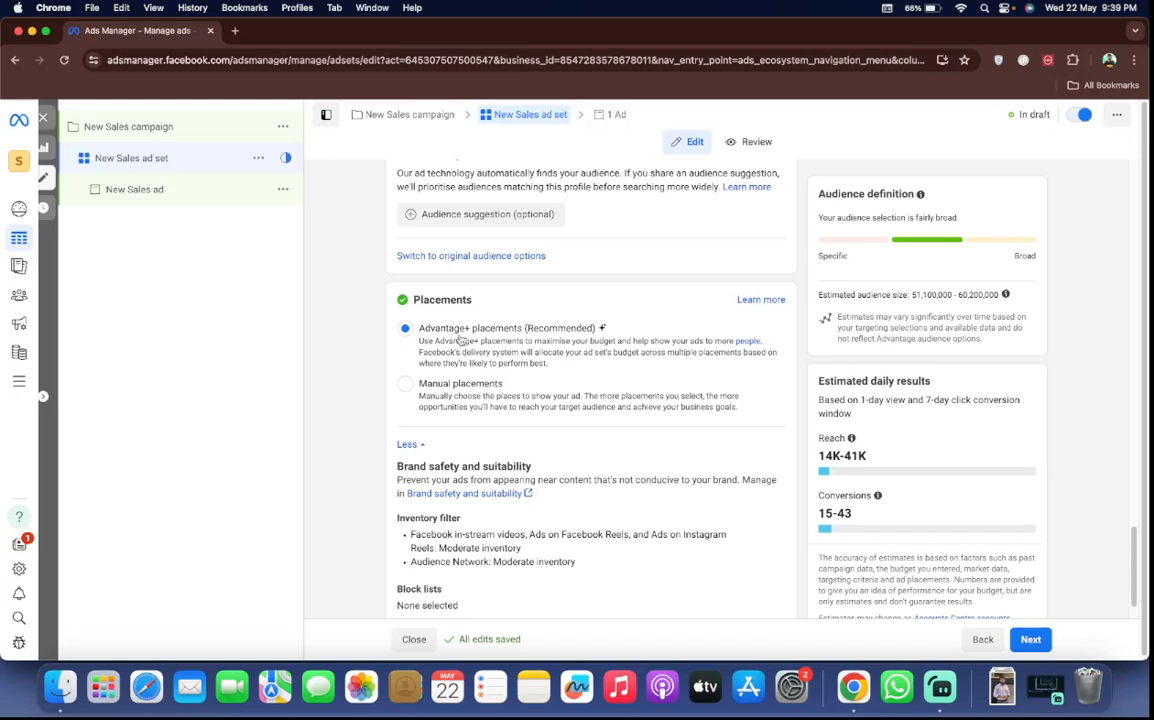
Switch the ad set to Manual placements and review the A/B test, devices, platforms, asset customisation and individual placement options
click(458, 383)
scroll(501, 488, down, 1)
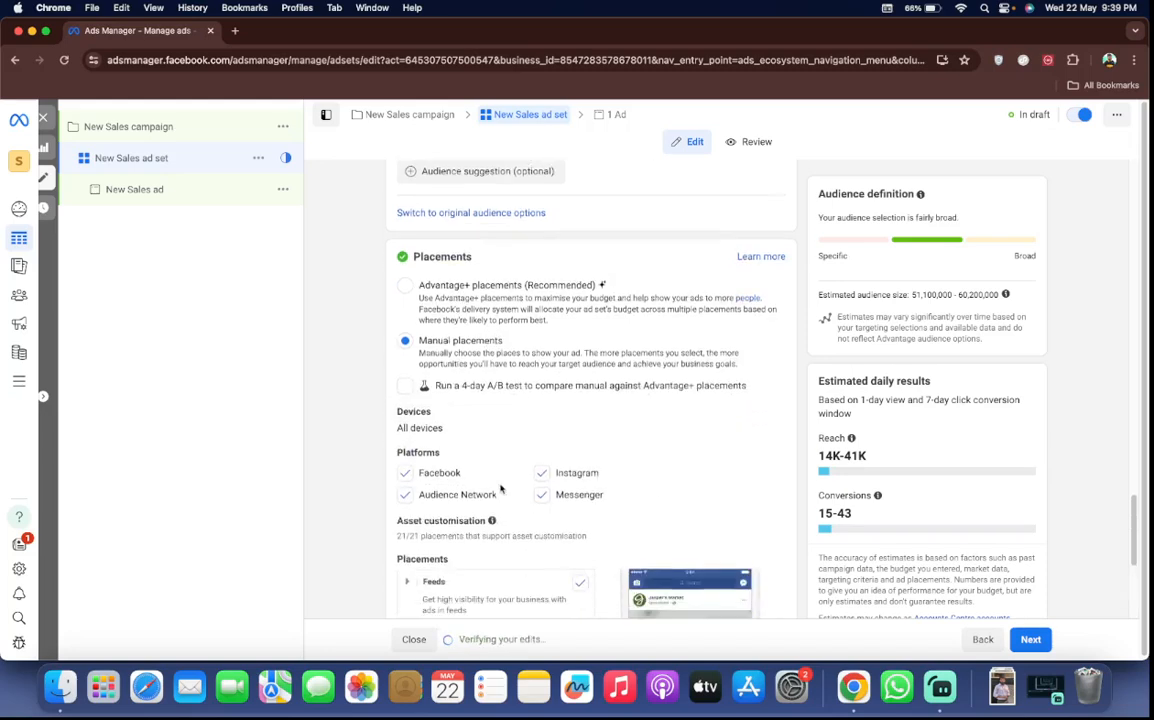
scroll(501, 488, down, 1)
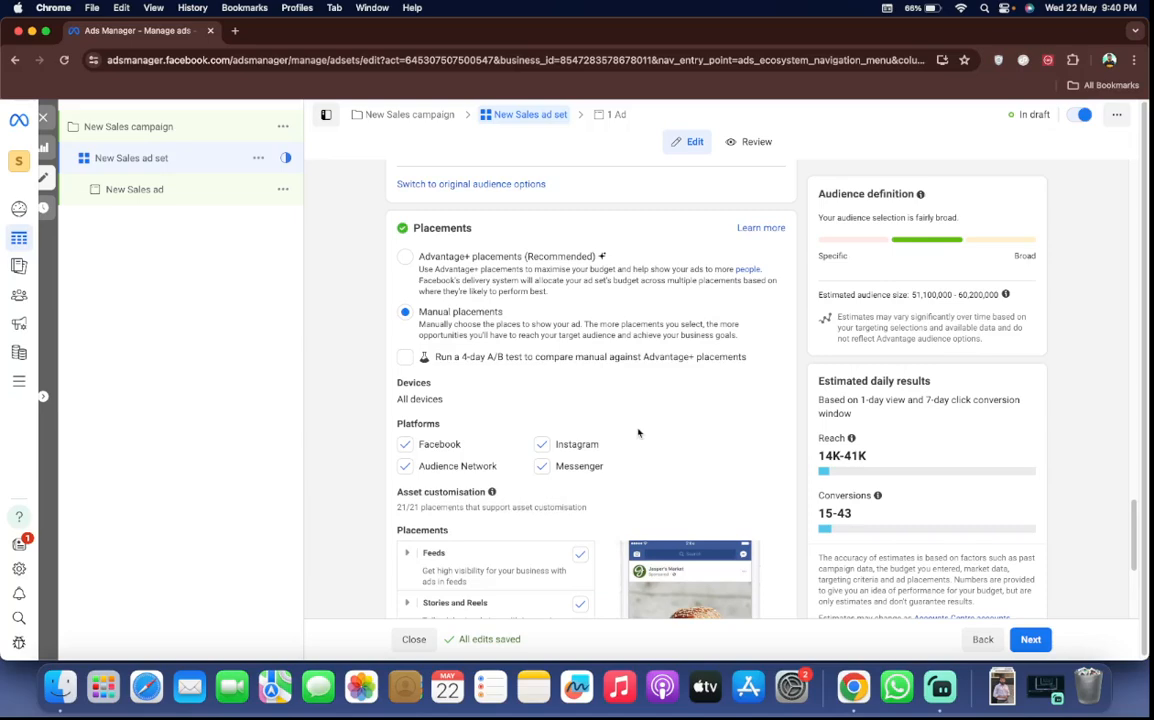
scroll(638, 432, down, 3)
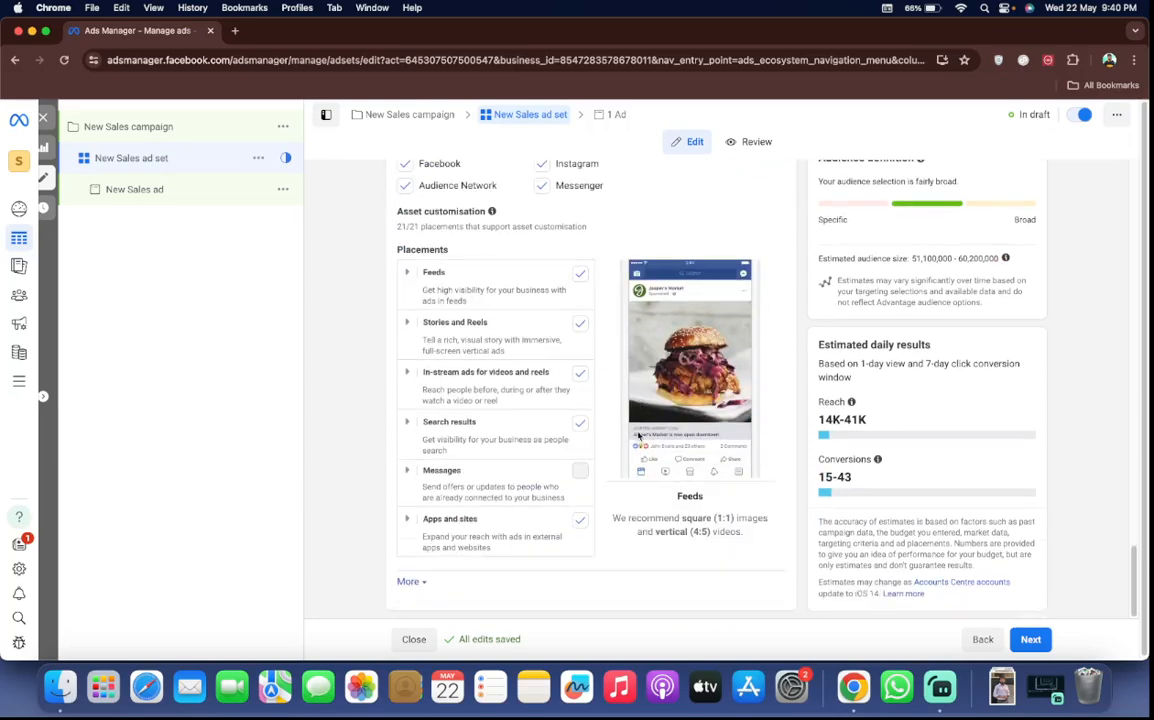
scroll(639, 435, up, 7)
scroll(486, 390, down, 5)
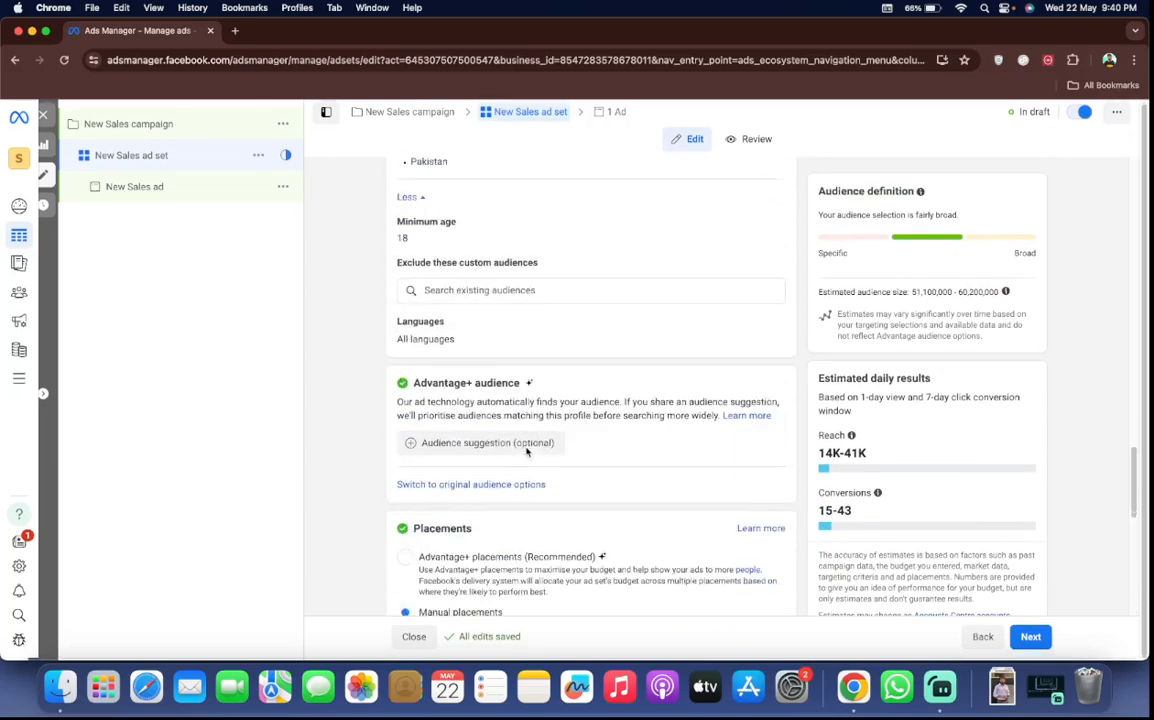
Return the ad set to Advantage+ placements and keep the brand safety and suitability settings expanded
click(441, 297)
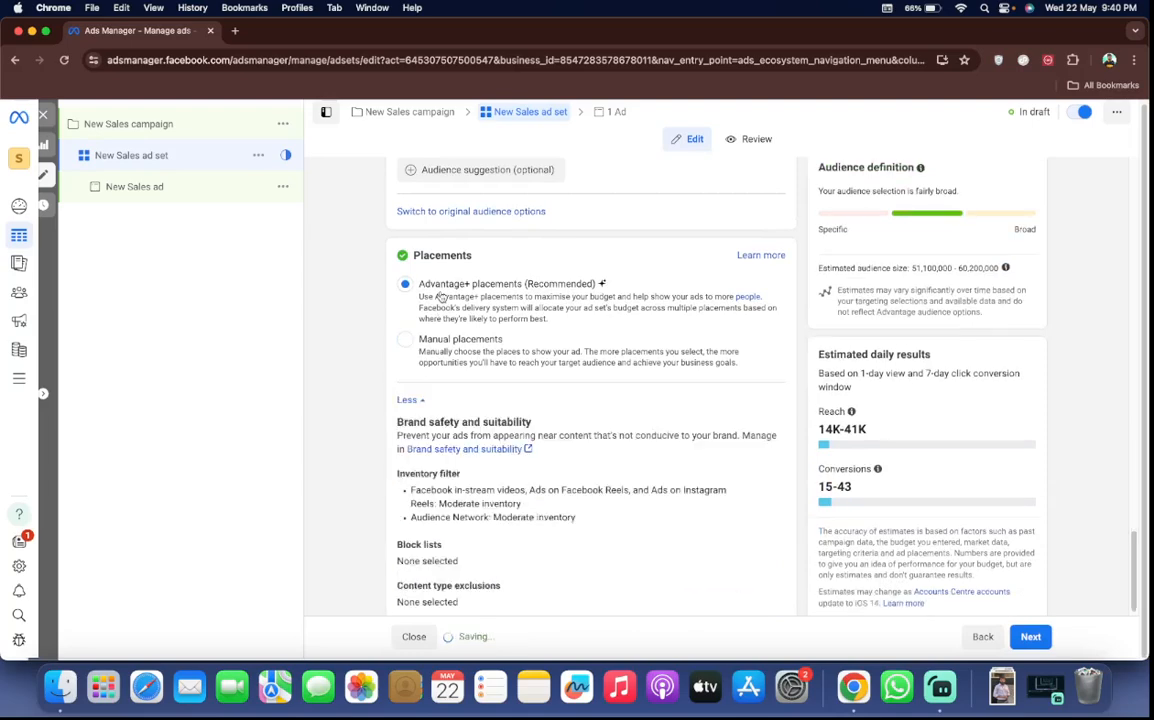
click(407, 399)
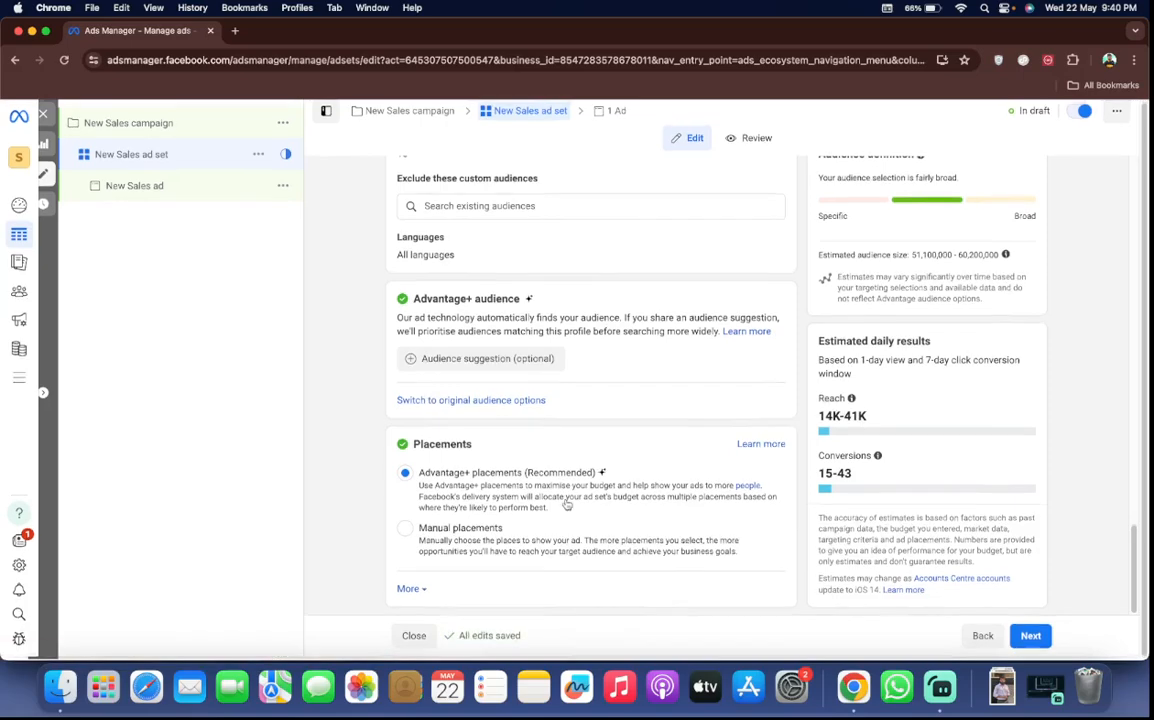
click(425, 591)
scroll(505, 536, down, 3)
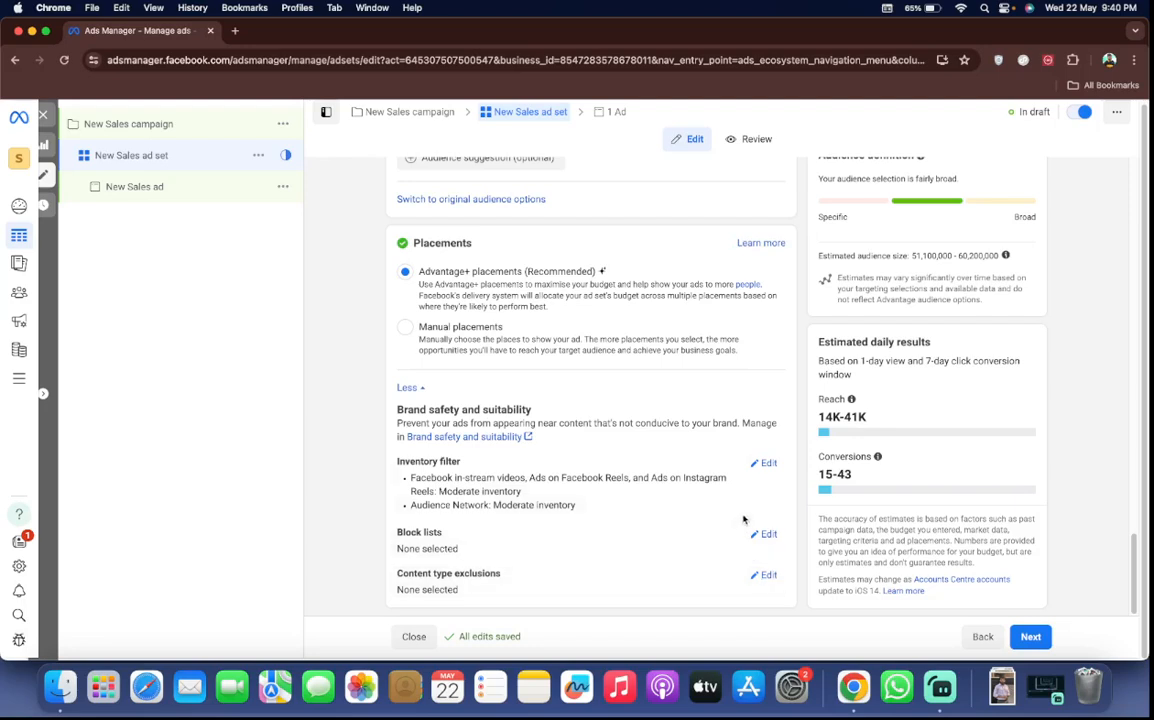
Open the block lists and inventory filter settings under Brand safety and suitability, and examine the expanded, moderate and limited inventory options
click(766, 536)
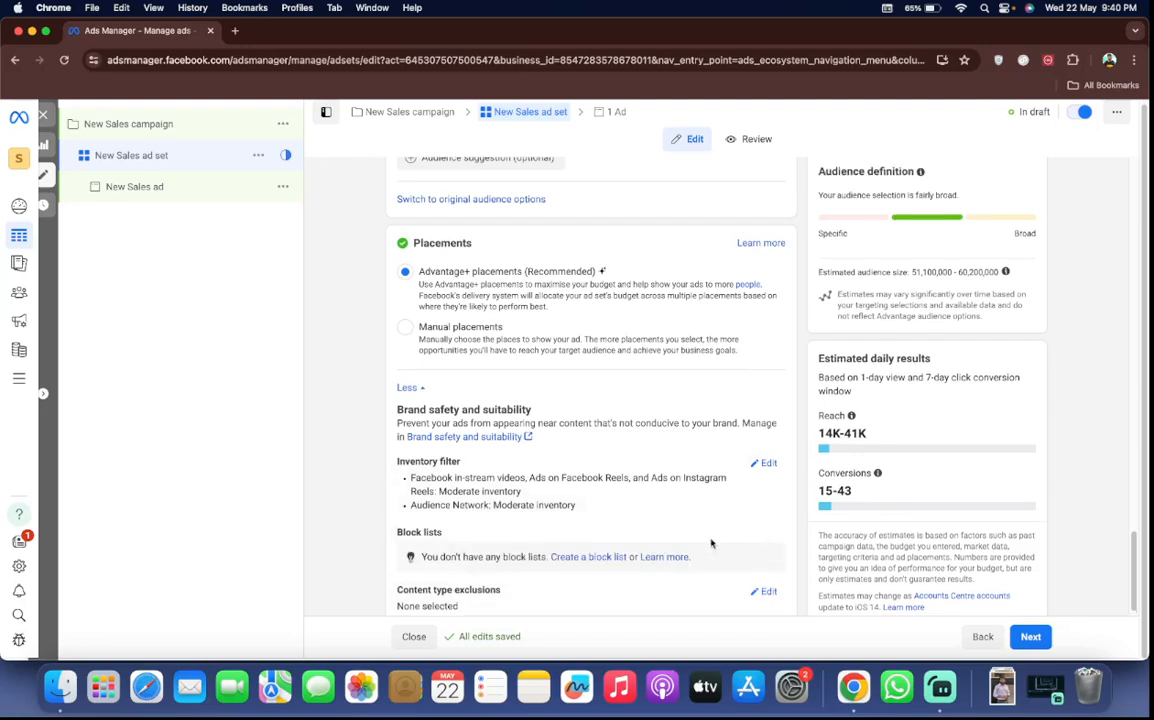
scroll(711, 543, down, 1)
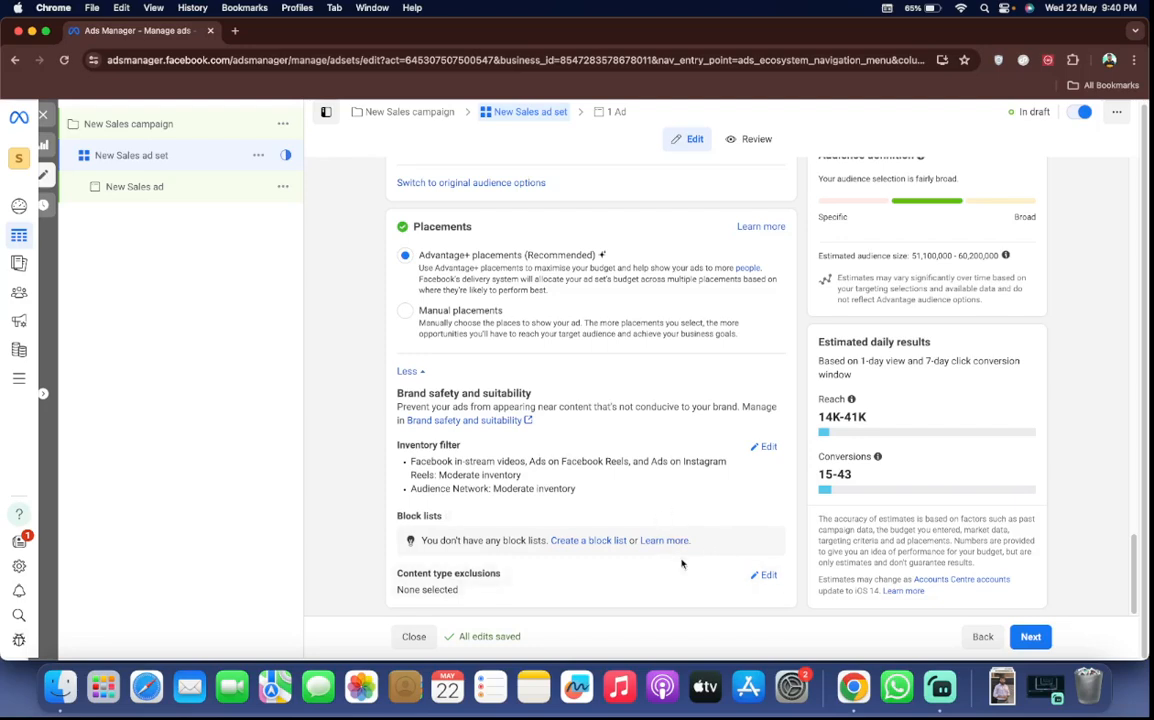
click(764, 447)
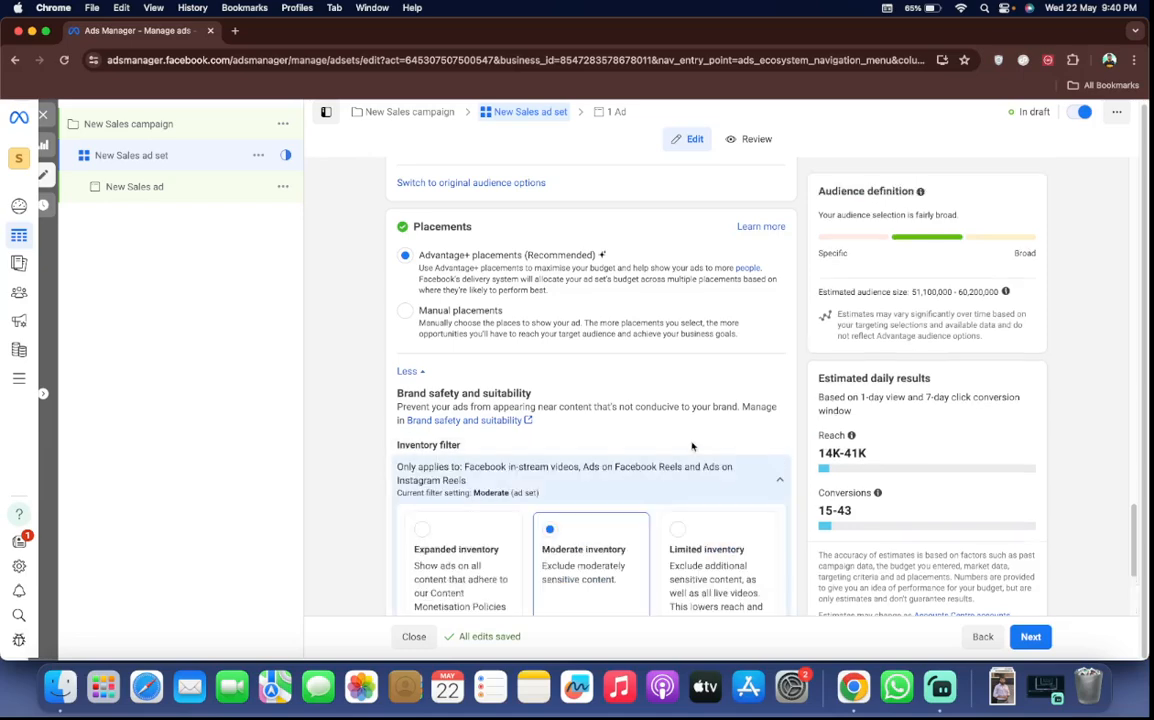
scroll(620, 420, down, 5)
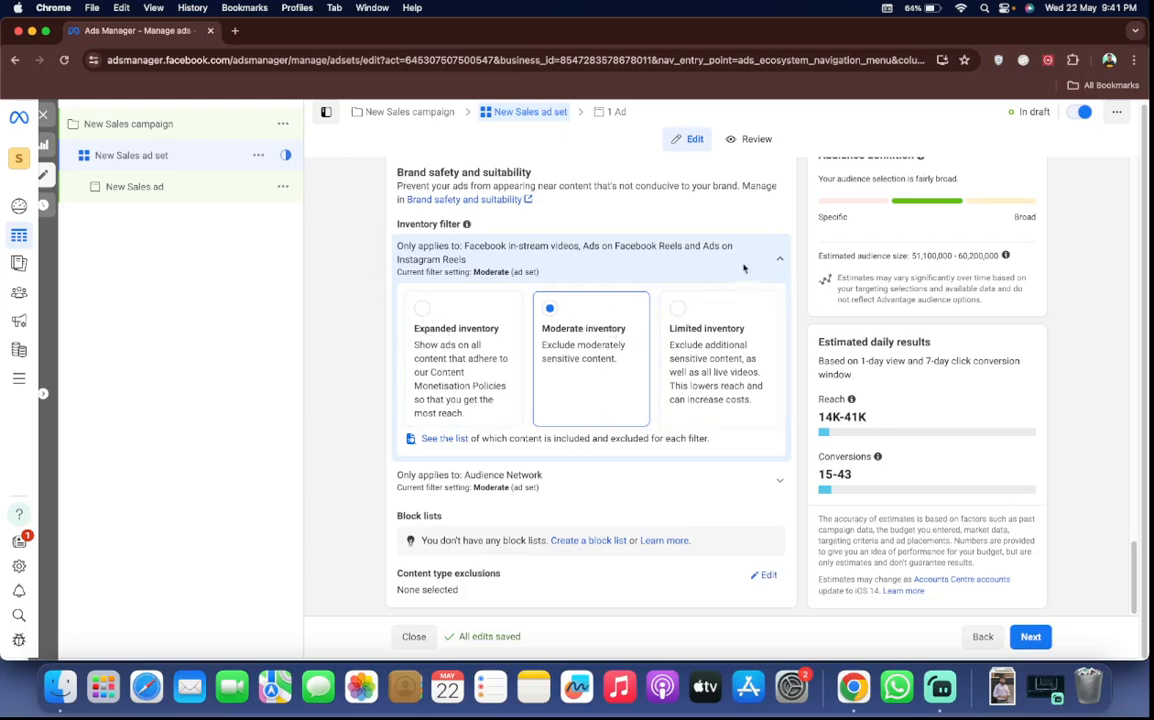
Collapse the expanded inventory filter and continue from the ad set to the New Sales ad
click(671, 244)
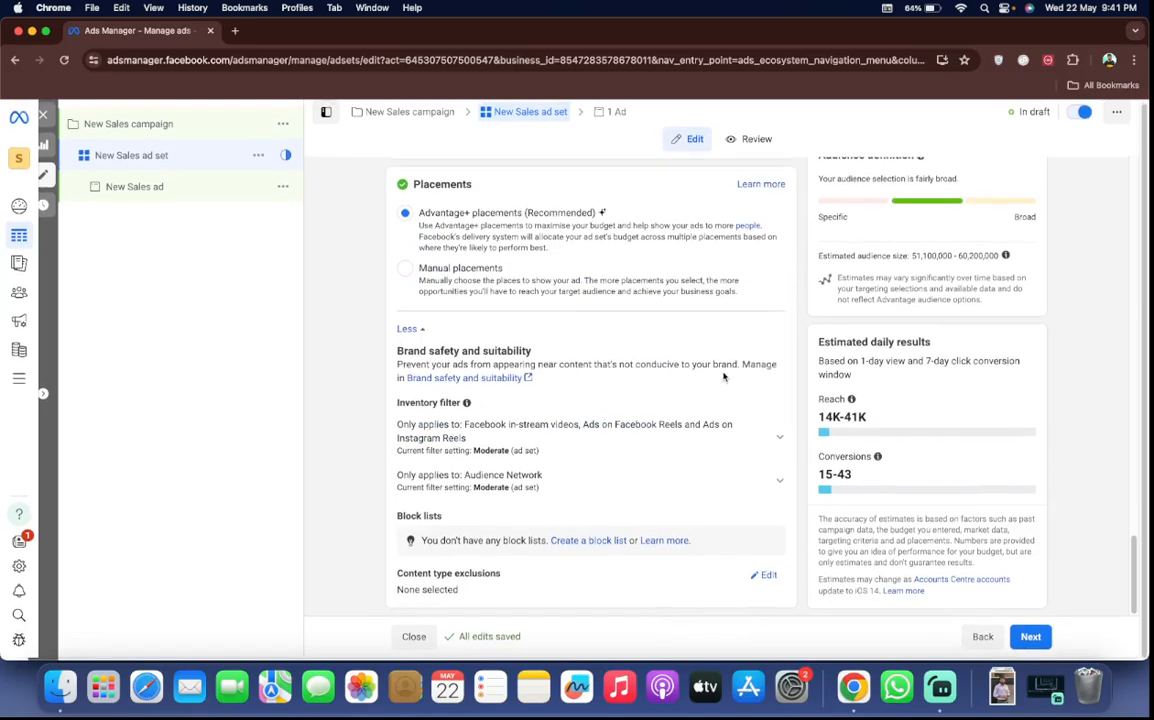
scroll(665, 442, up, 2)
scroll(656, 436, up, 8)
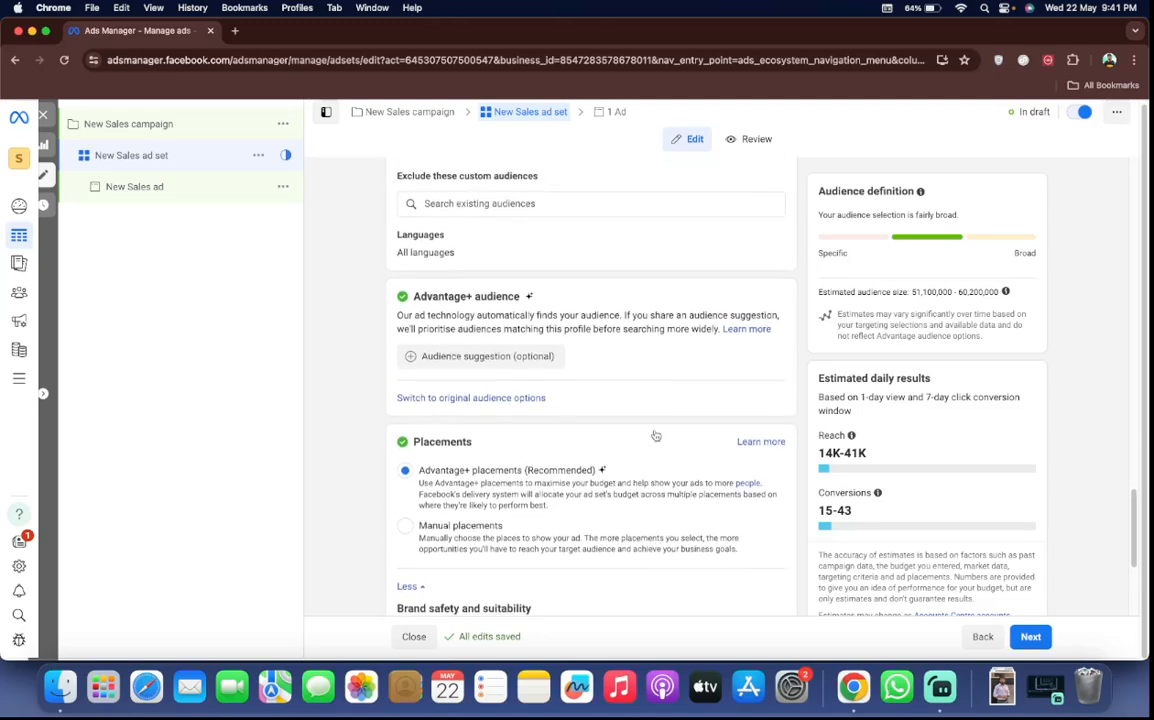
scroll(662, 483, up, 20)
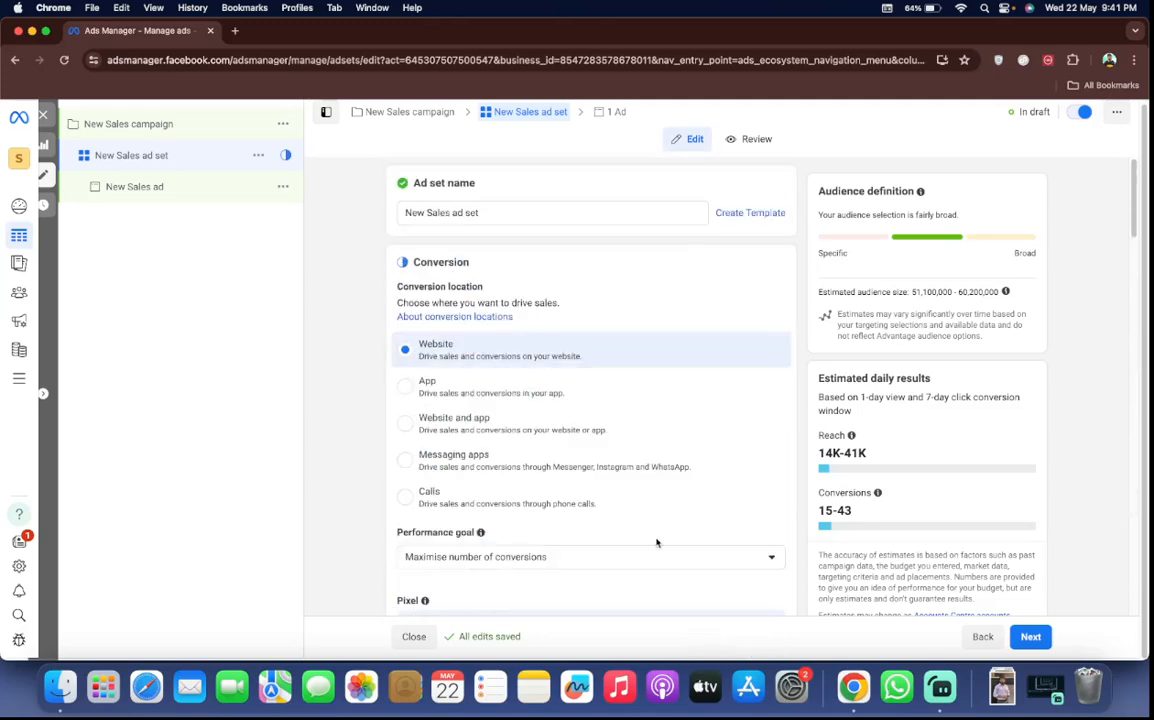
click(1031, 637)
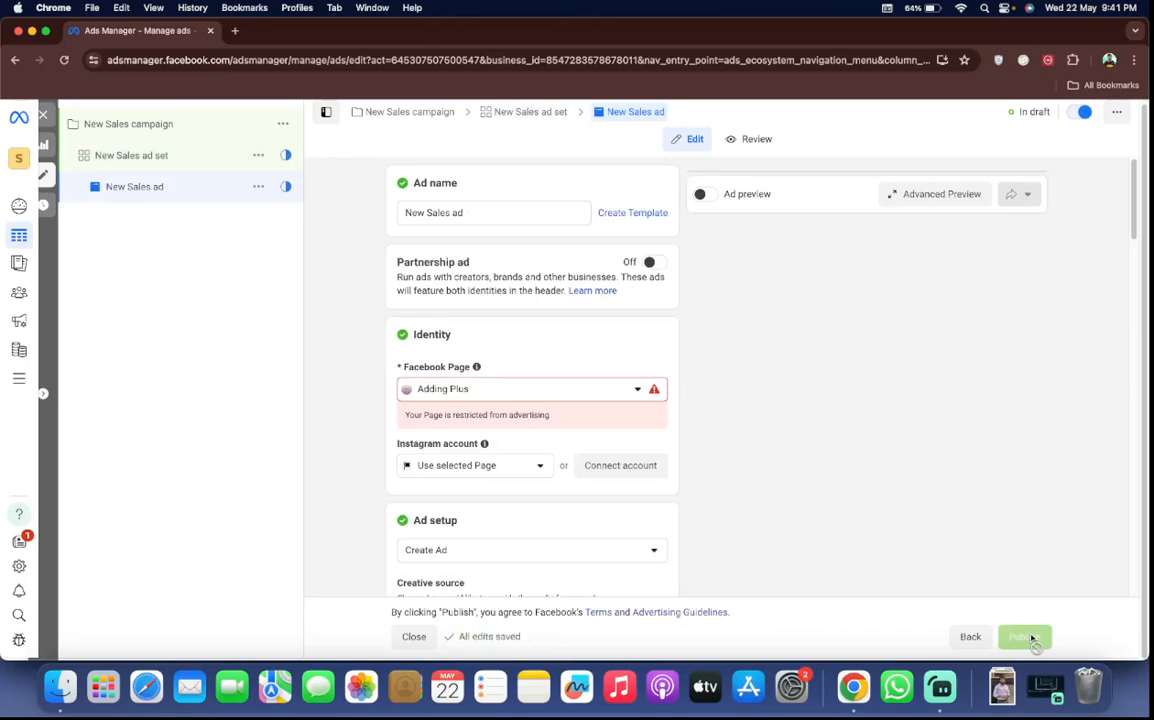
Examine the ad's identity, setup, format and creative fields, including the available call-to-action choices
scroll(739, 404, down, 5)
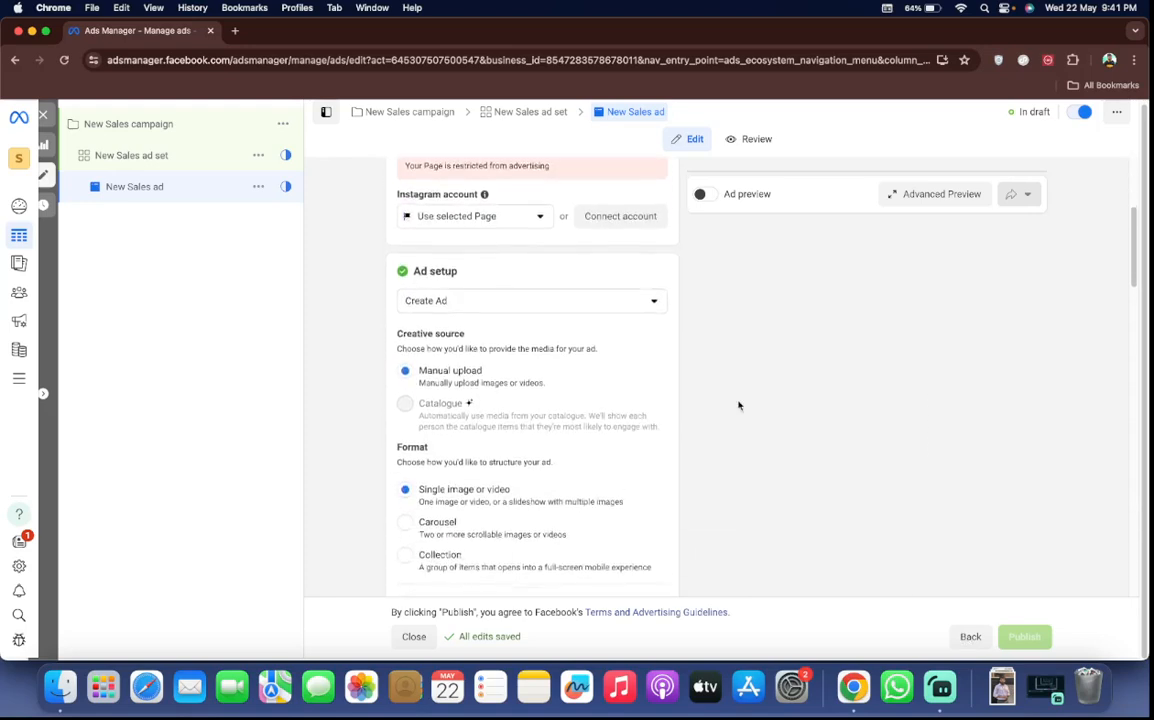
scroll(739, 405, down, 6)
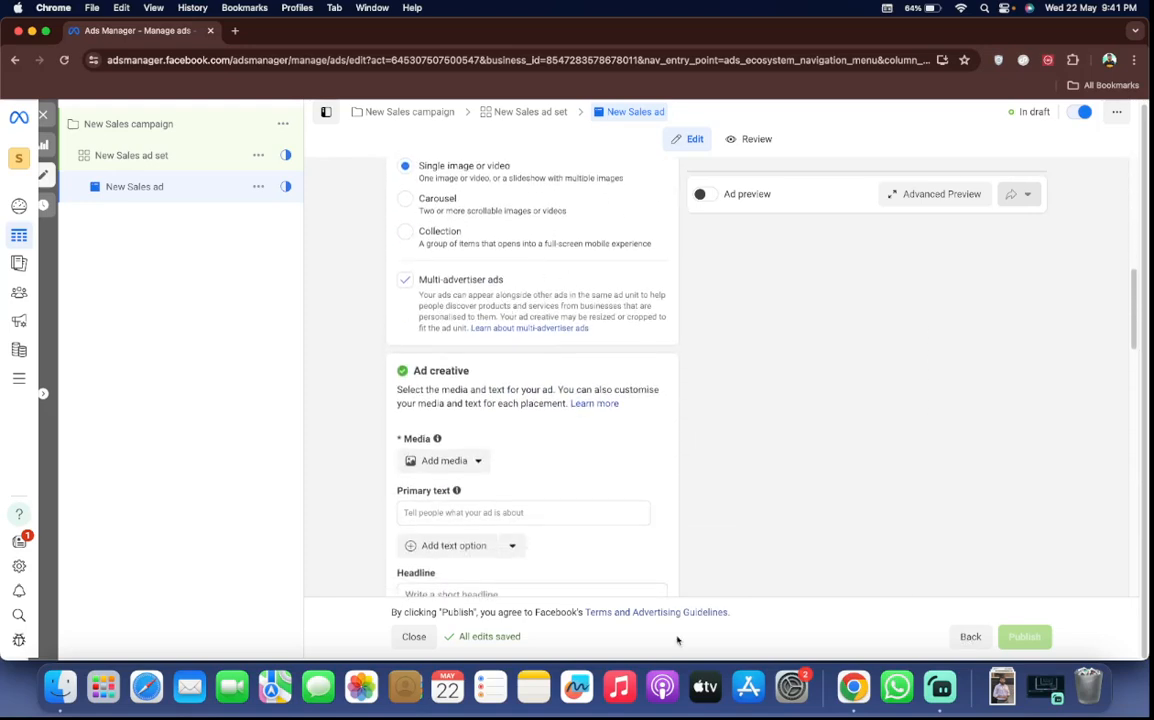
scroll(597, 443, down, 3)
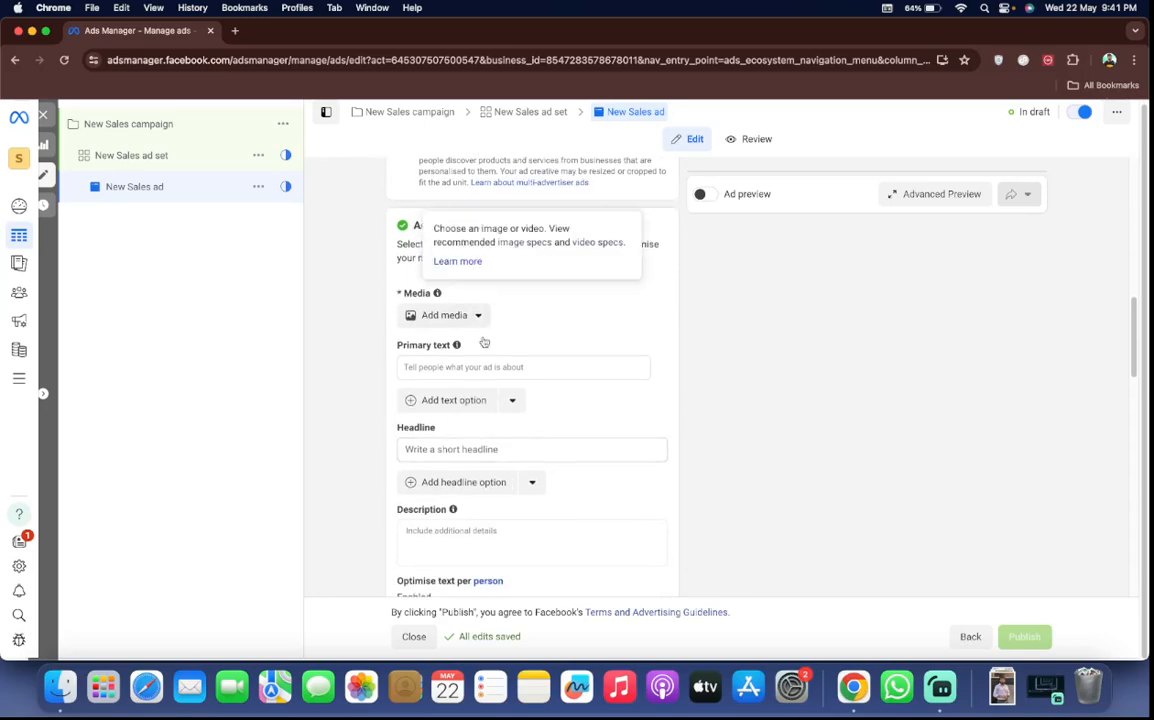
scroll(536, 402, down, 3)
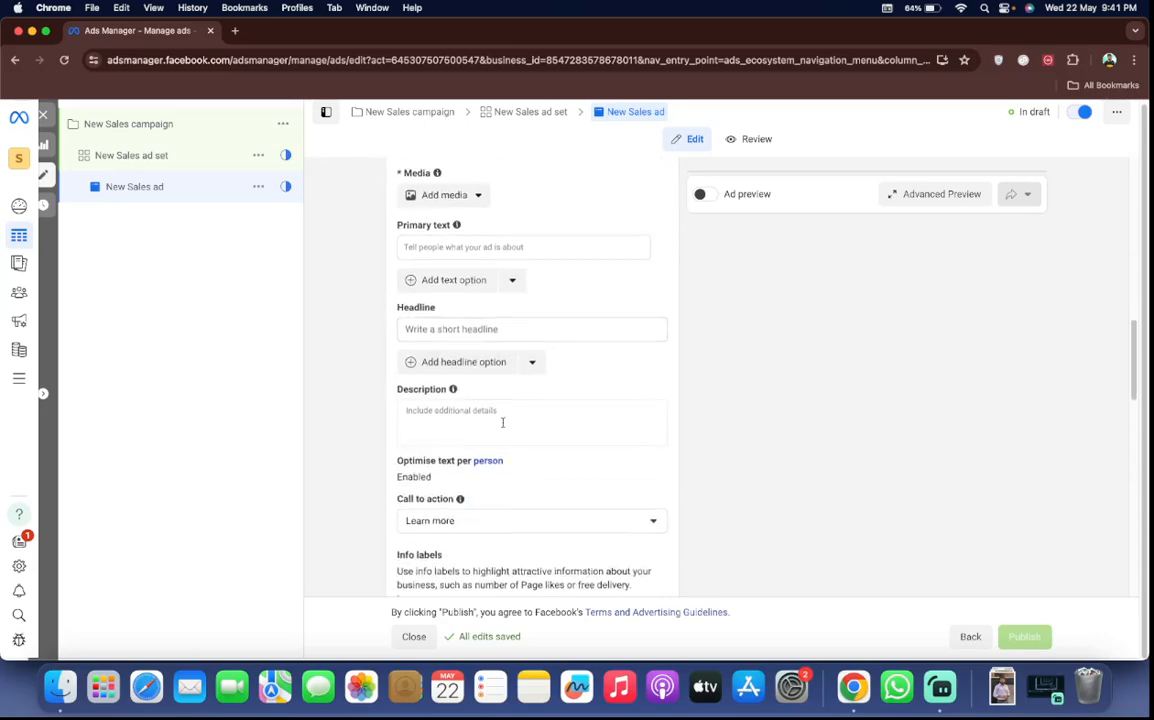
scroll(503, 422, down, 5)
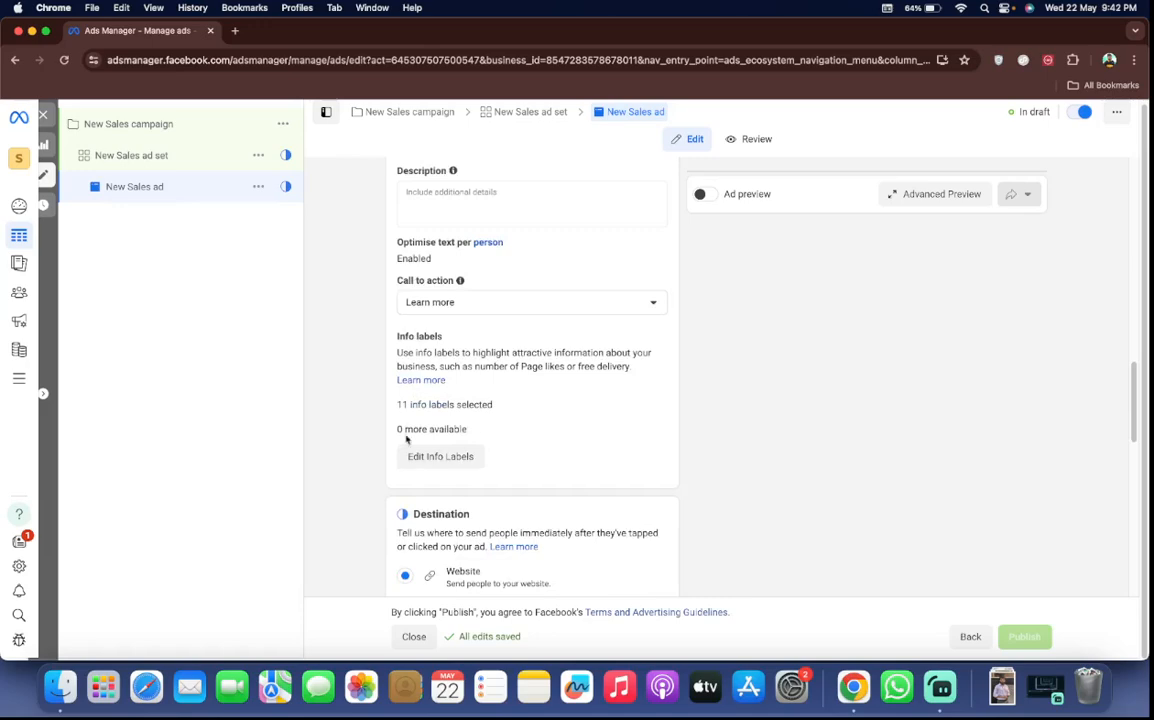
click(476, 313)
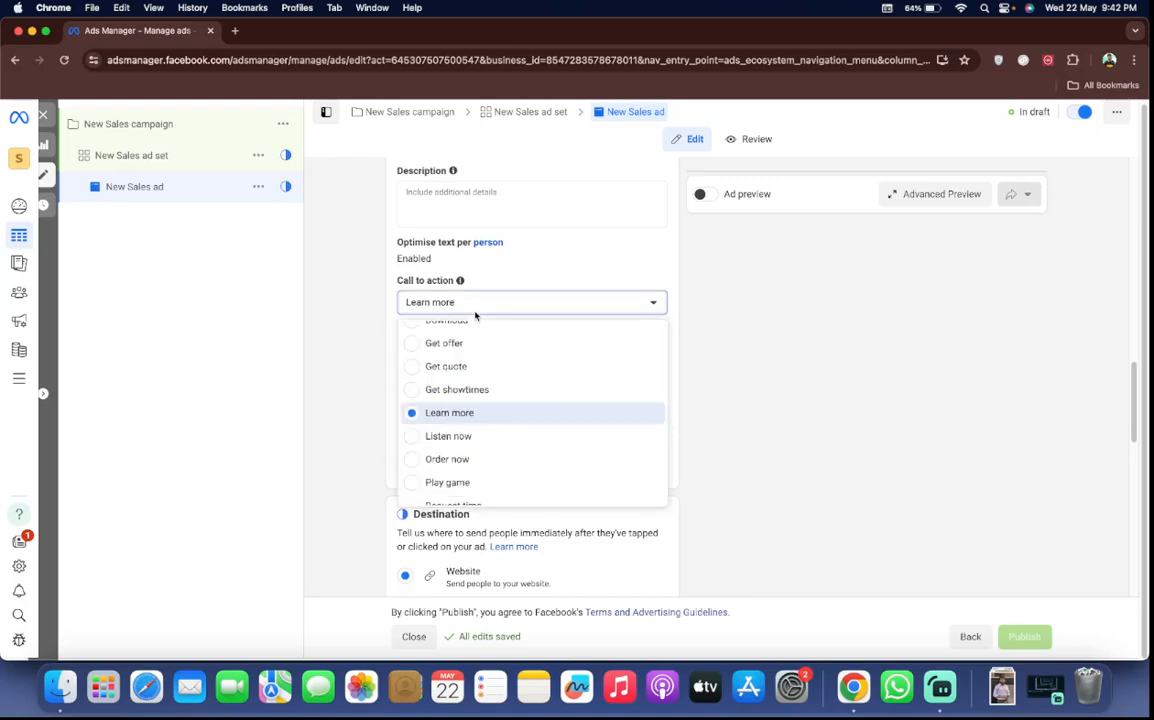
click(476, 313)
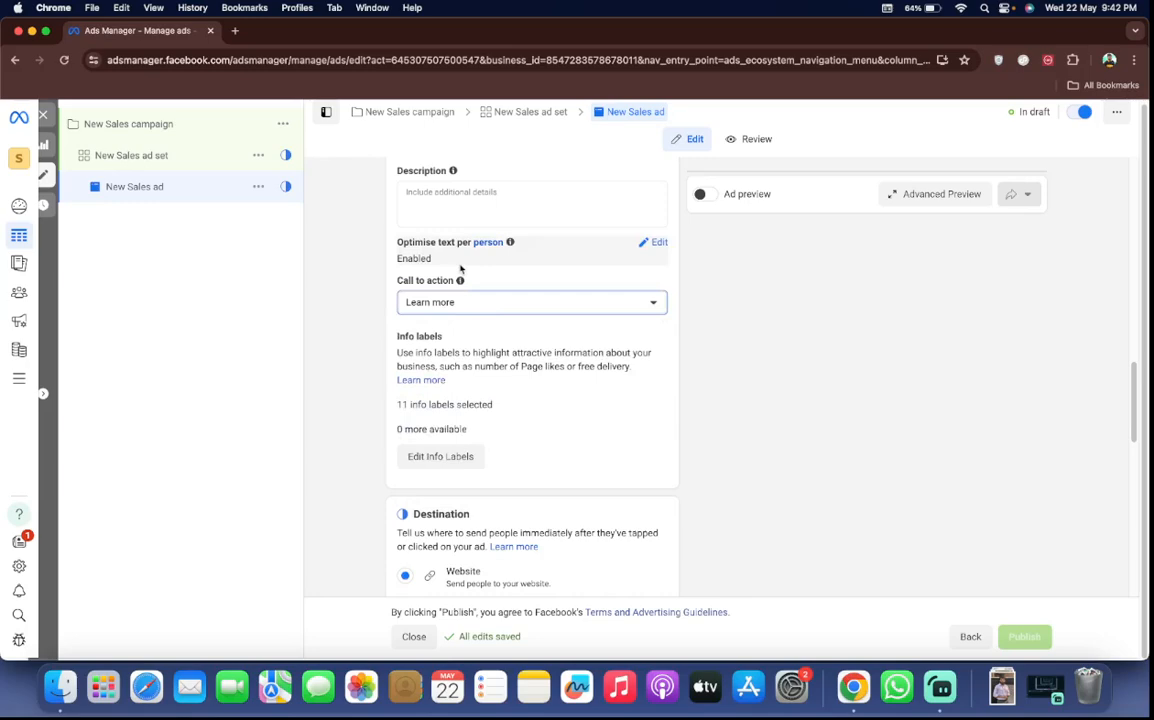
scroll(466, 310, up, 3)
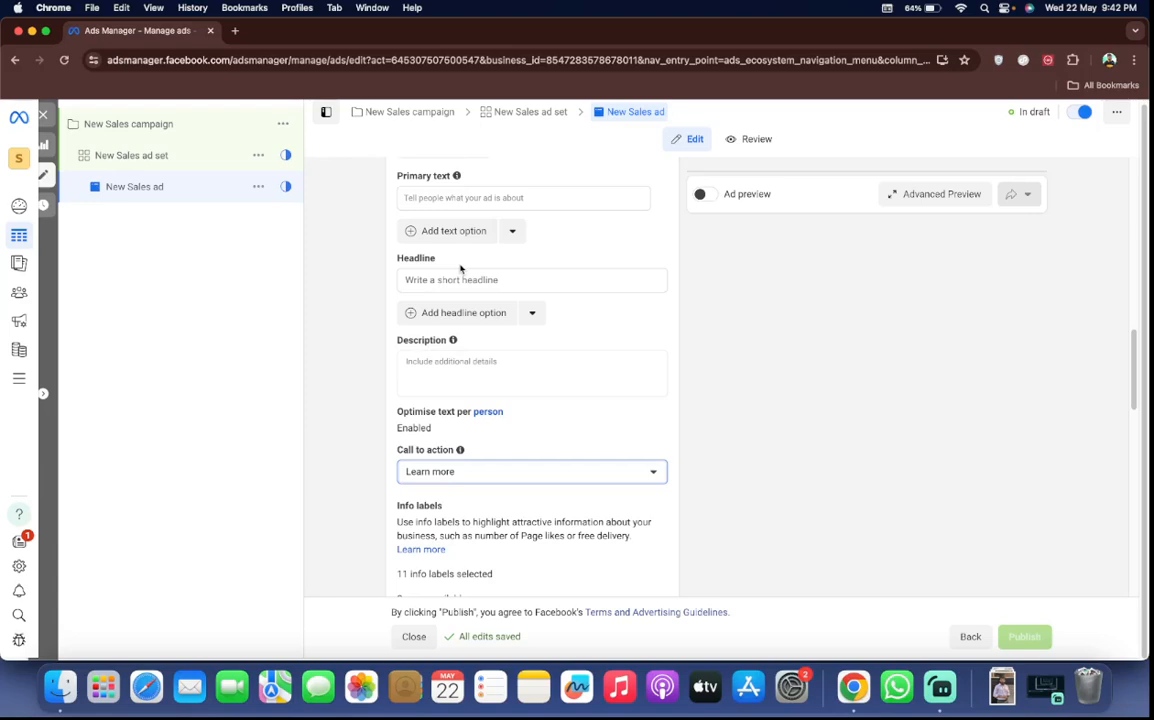
scroll(451, 390, down, 5)
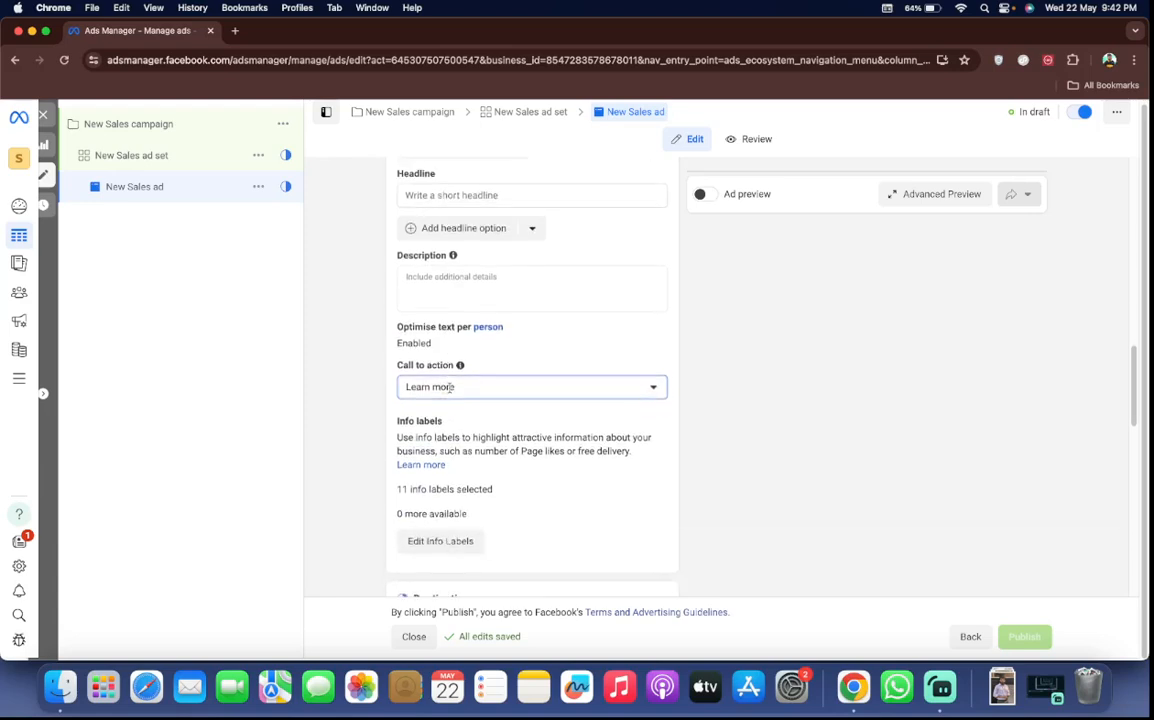
Examine the ad's website destination, browser add-ons, languages, tracking and URL parameter settings
scroll(451, 392, down, 1)
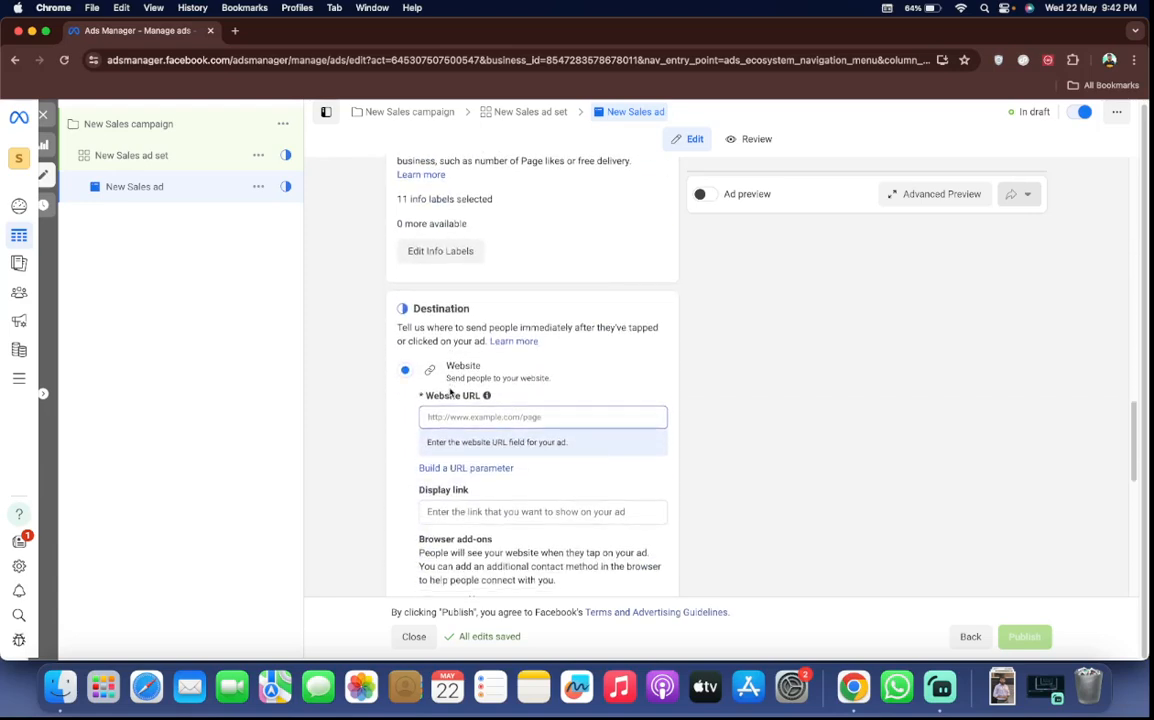
scroll(451, 392, down, 3)
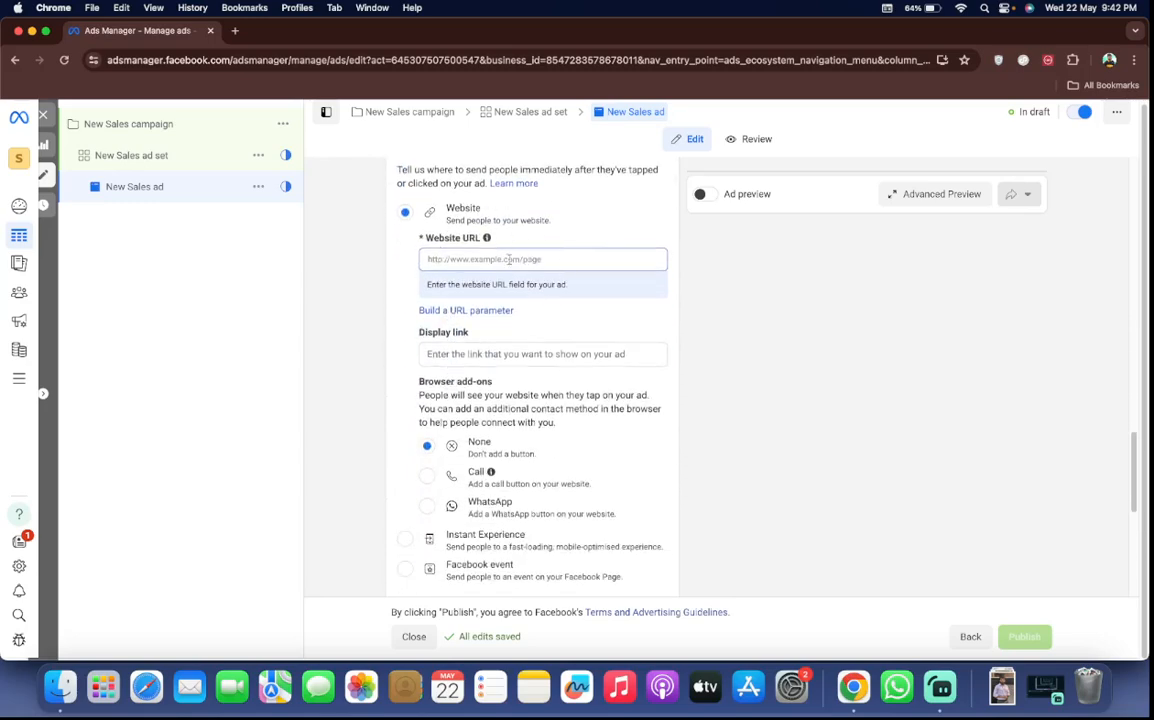
scroll(543, 327, down, 4)
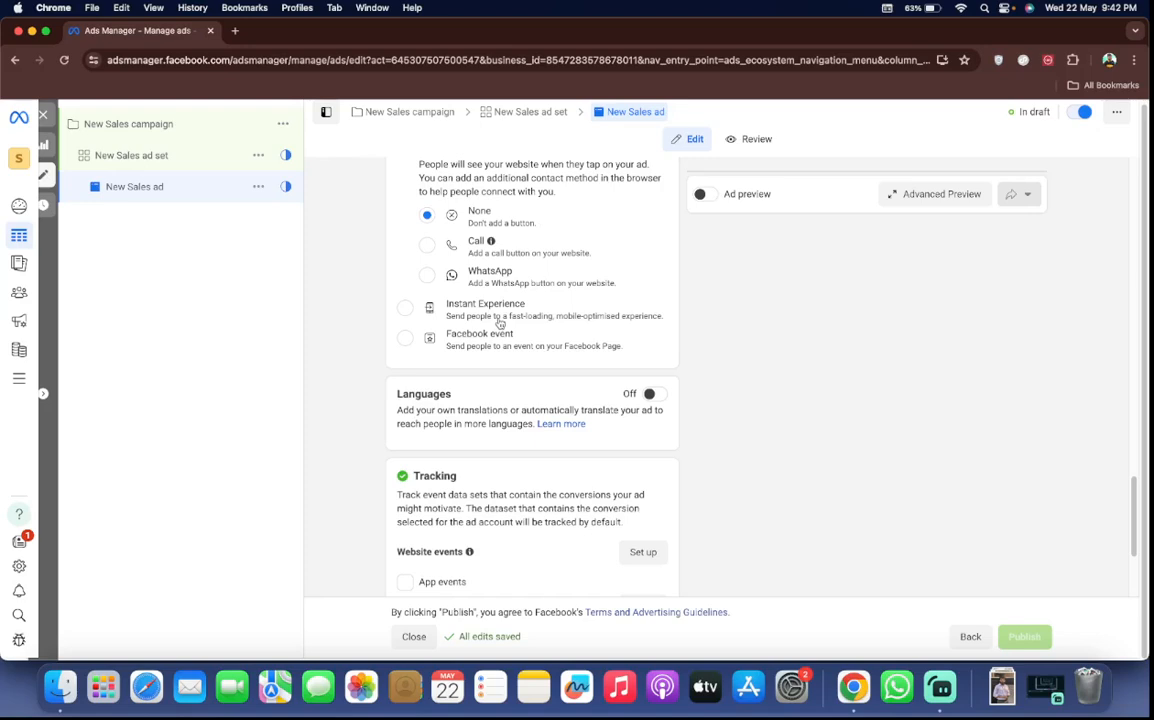
scroll(500, 323, up, 5)
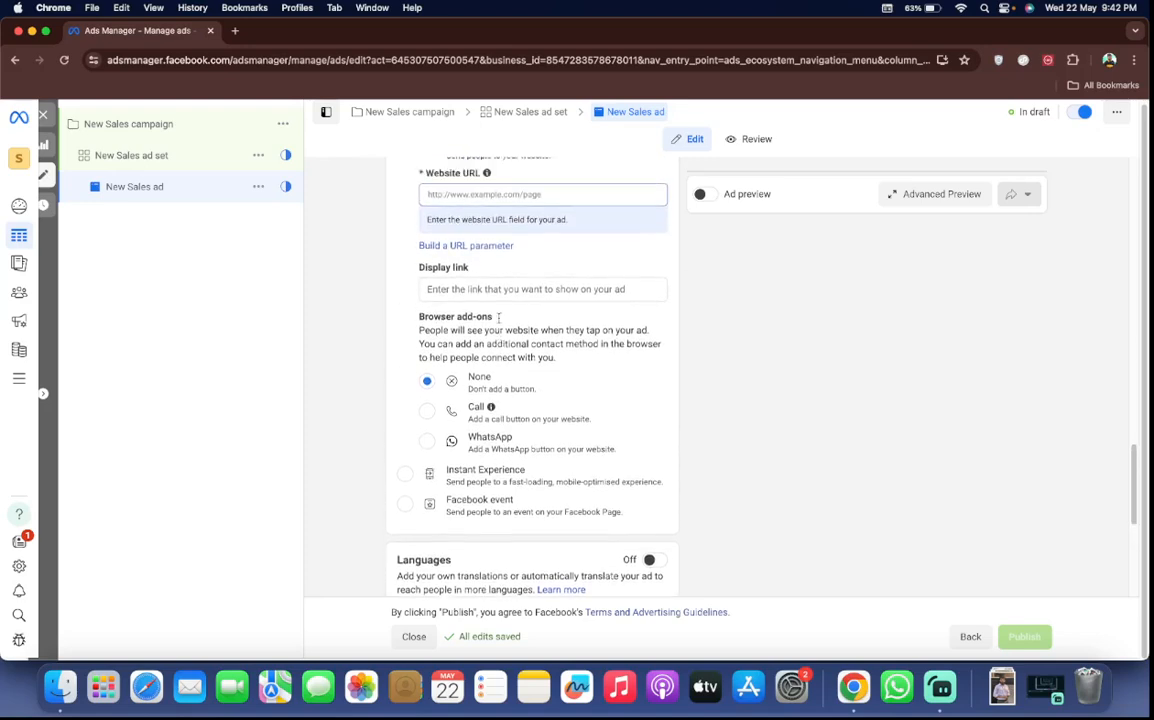
scroll(499, 320, down, 6)
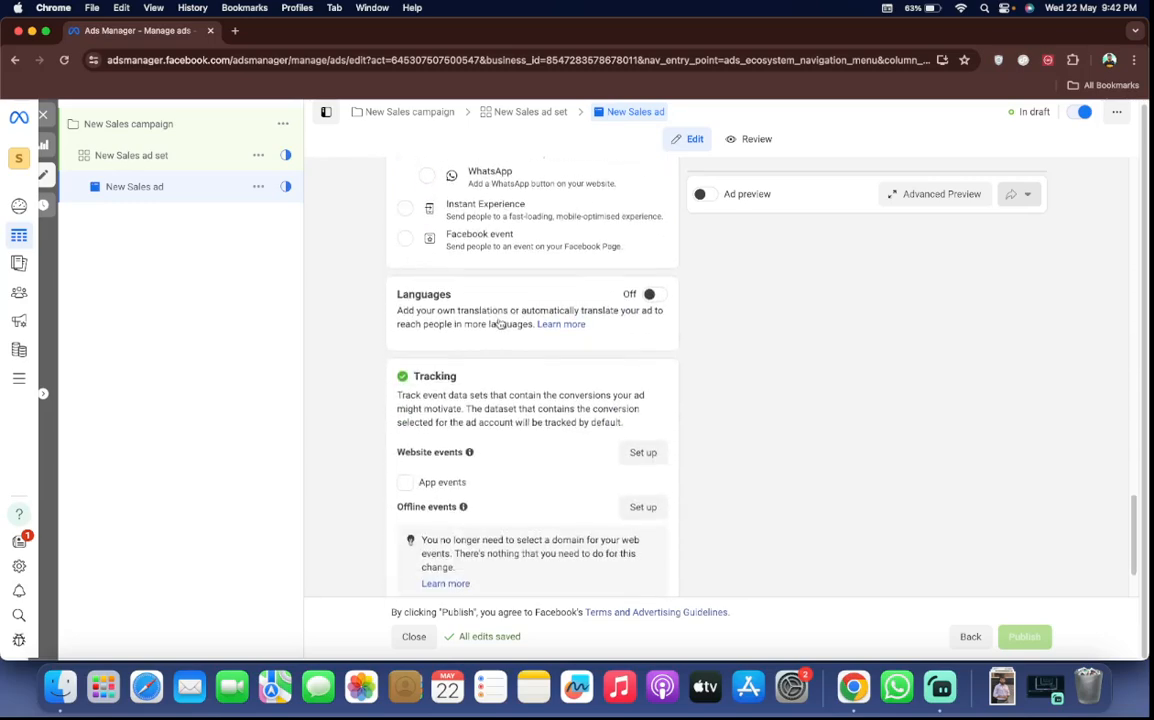
scroll(498, 317, down, 4)
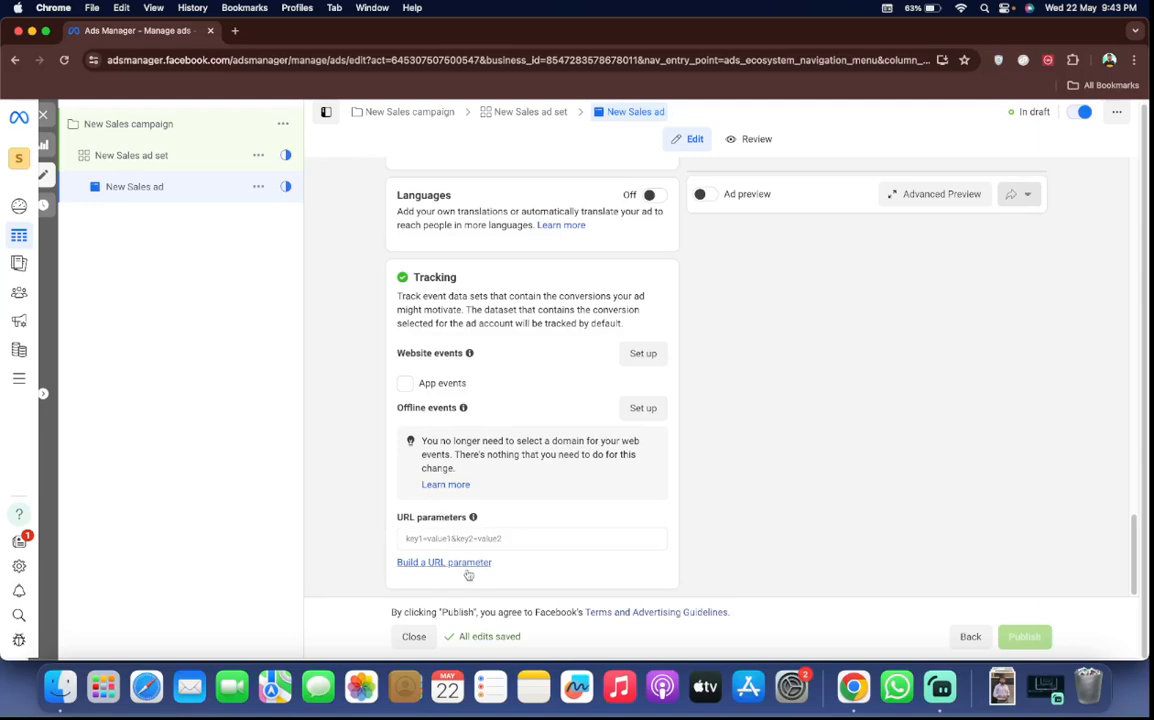
Review the whole ad form once more, from the tracking settings back to the ad name
mouse_move(489, 520)
scroll(489, 507, up, 5)
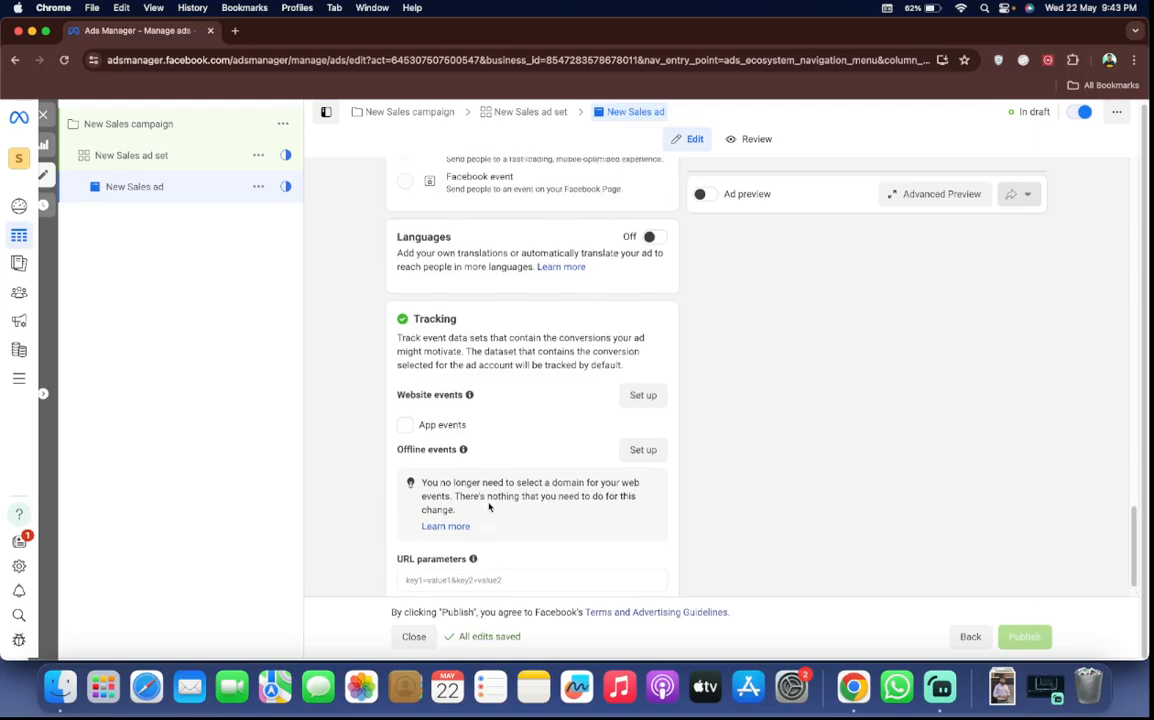
scroll(489, 503, up, 10)
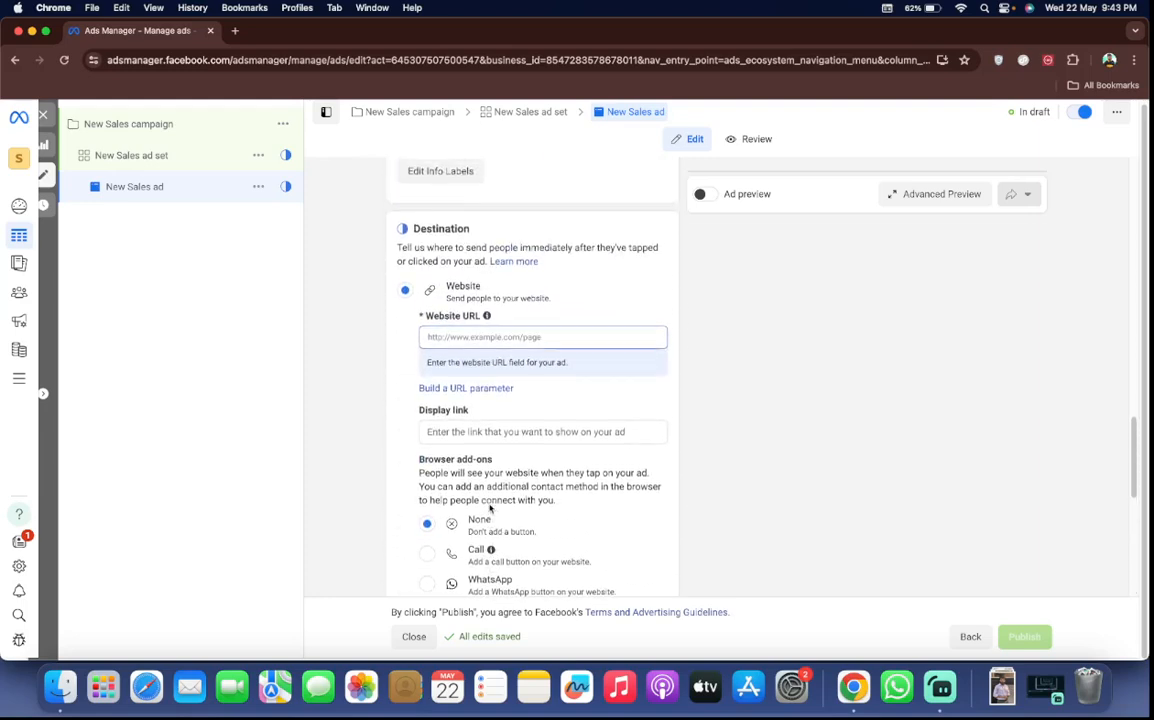
scroll(489, 507, up, 10)
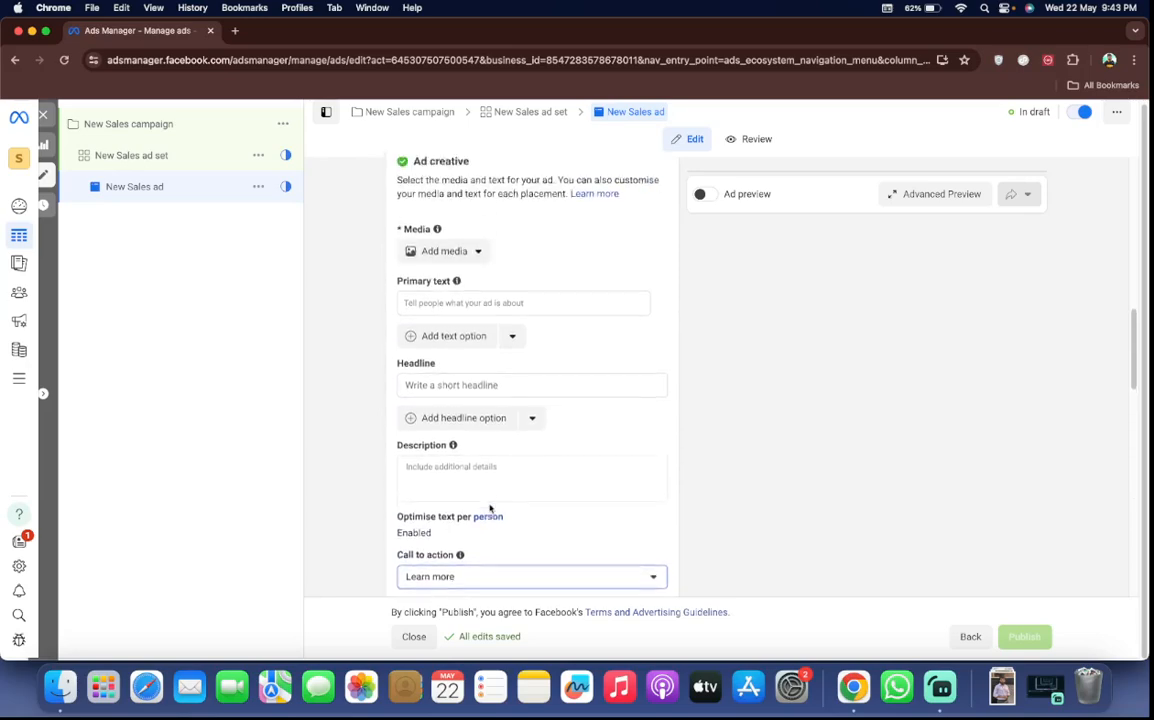
scroll(489, 509, up, 7)
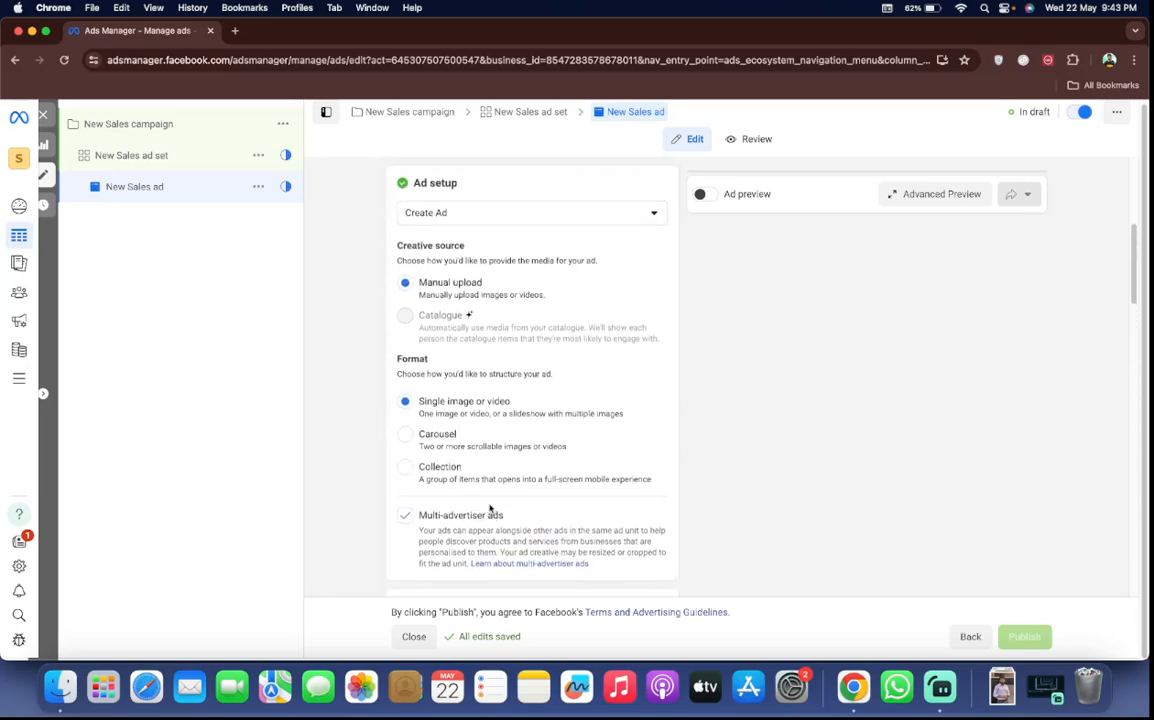
scroll(489, 509, down, 15)
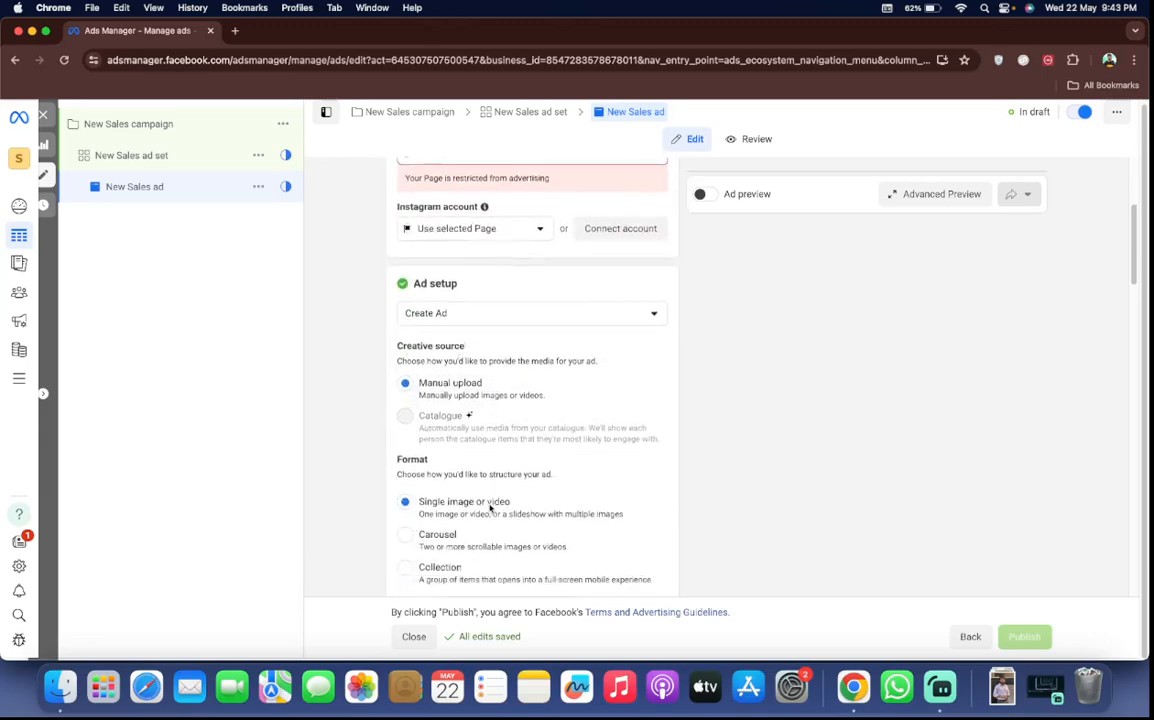
scroll(489, 508, down, 5)
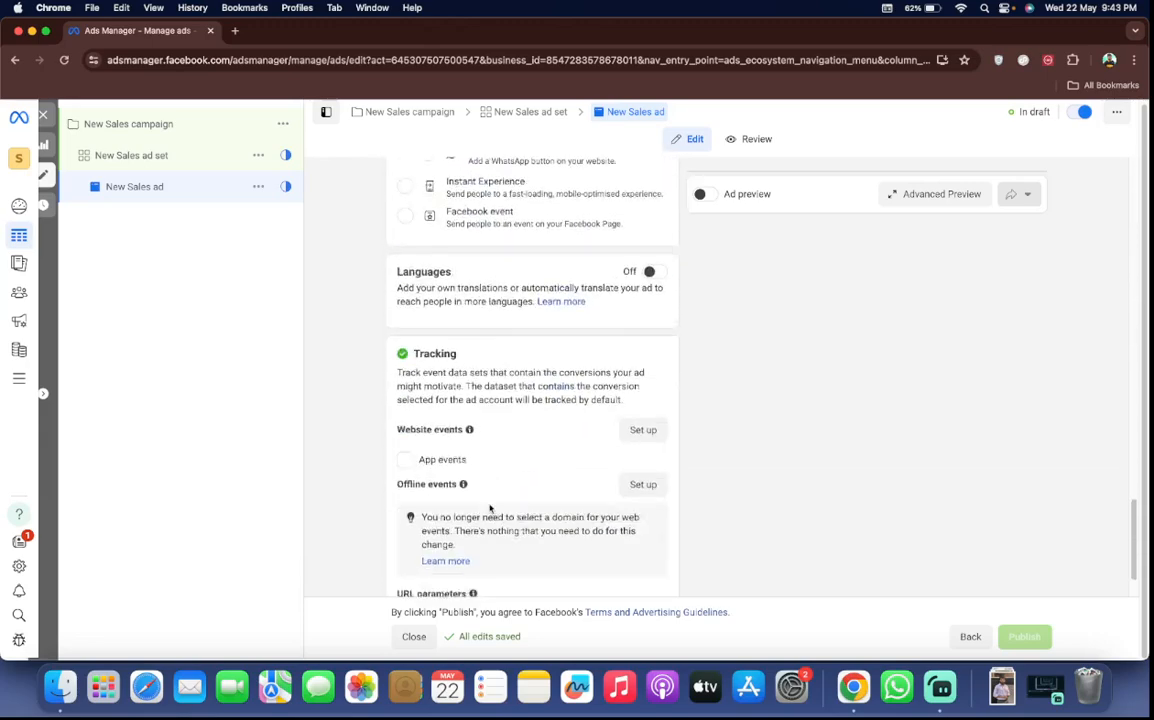
scroll(489, 508, up, 10)
scroll(489, 509, up, 5)
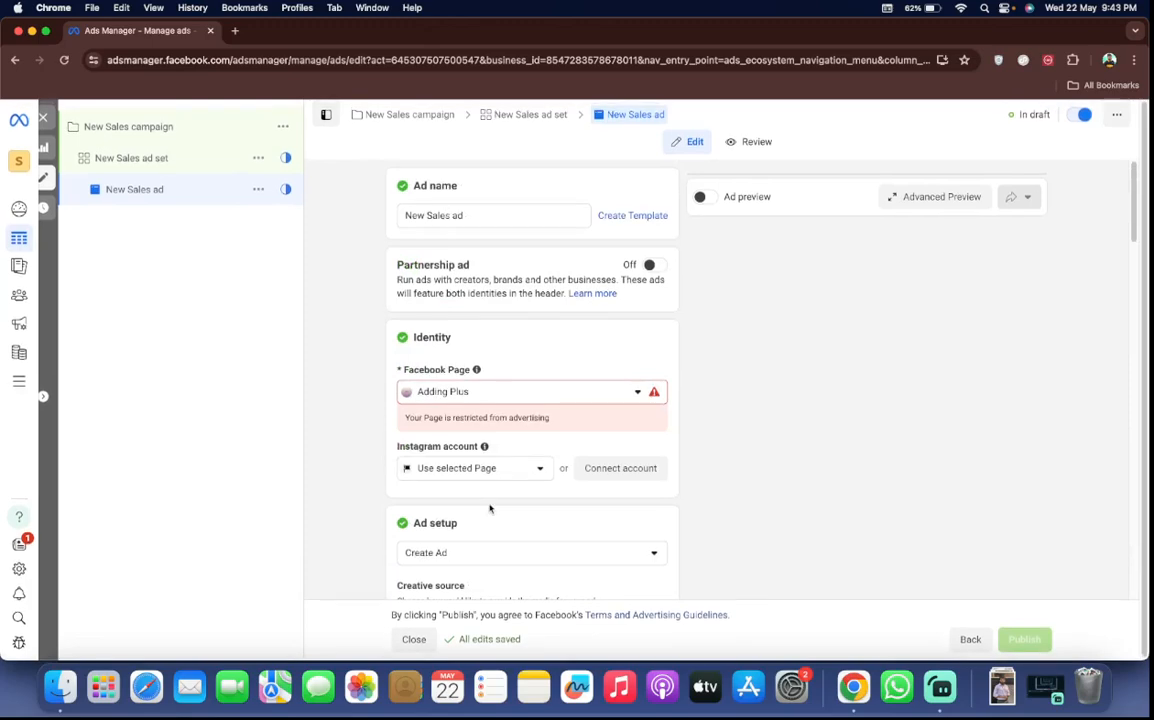
Close the ad editor, return to the campaign list and clear the campaign, ad set and ad selections
click(44, 118)
click(140, 182)
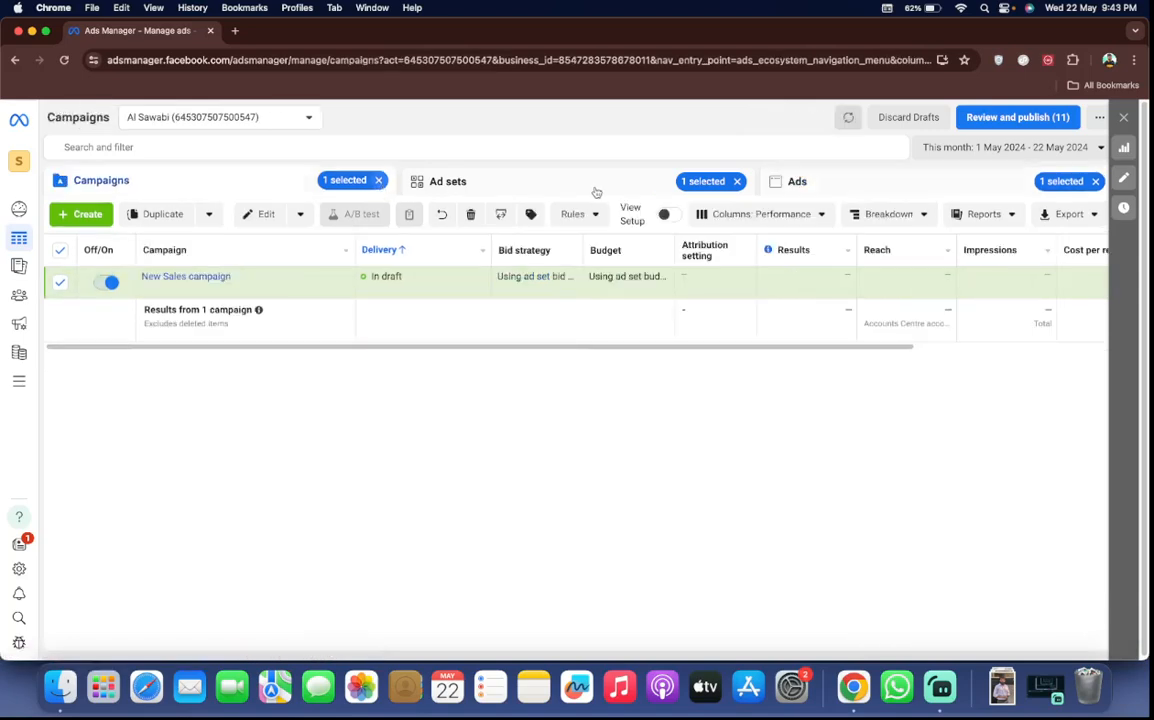
click(738, 181)
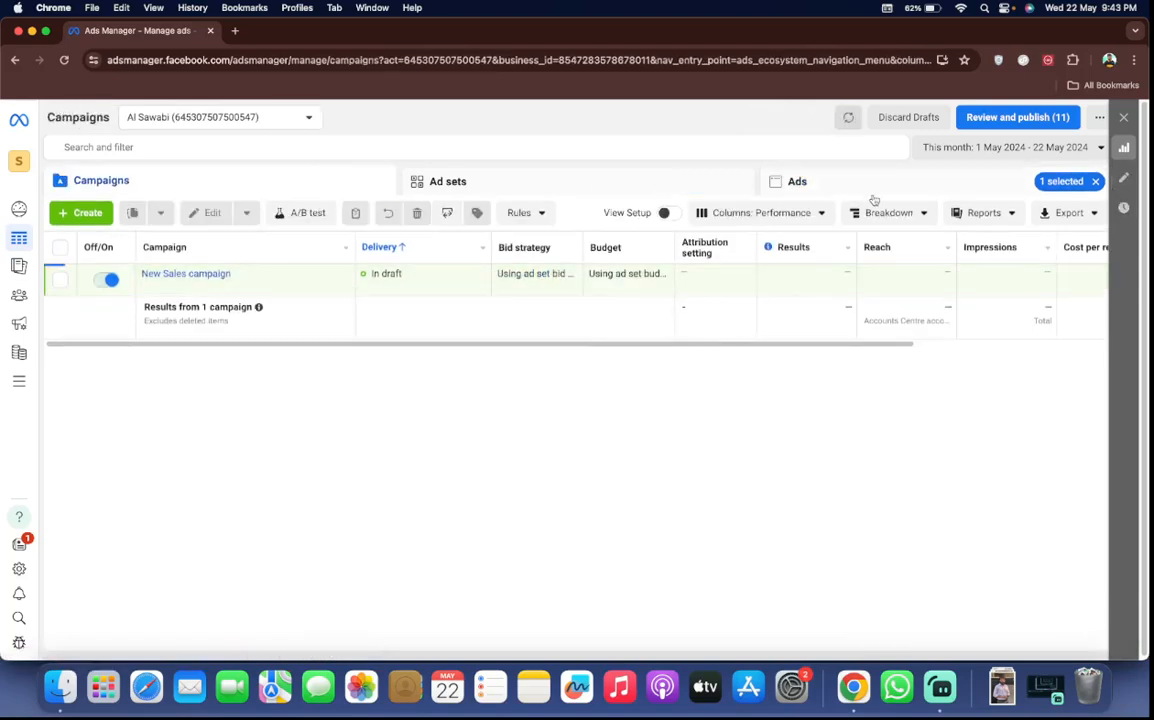
click(1095, 181)
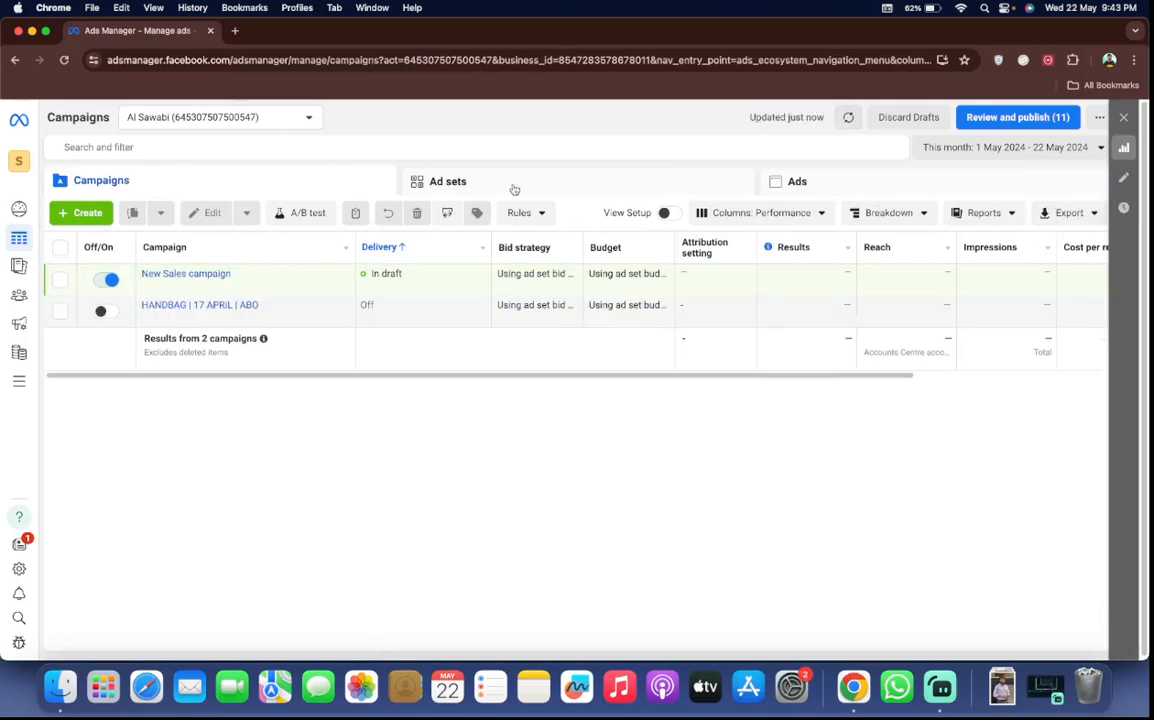
Delete the draft New Sales campaign from the campaign list and confirm the deletion
click(59, 281)
click(471, 216)
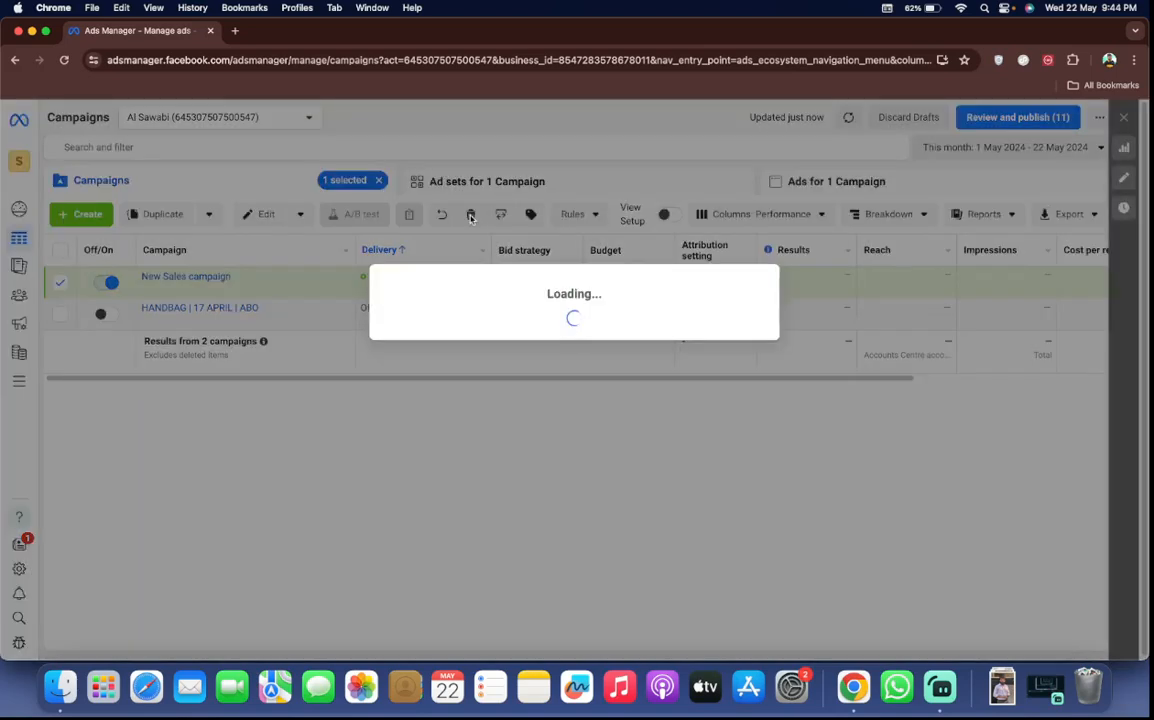
click(688, 319)
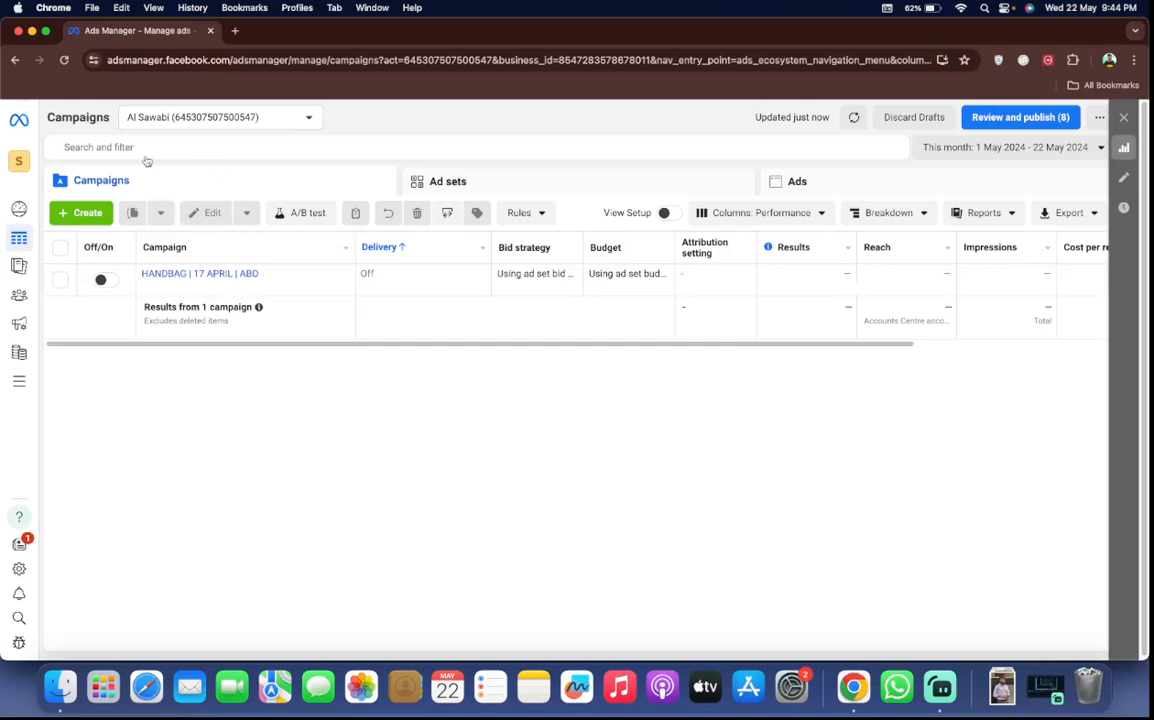
Search Google for "cbo vs abo." in a new browser tab and move that tab ahead of Ads Manager
click(235, 30)
click(239, 60)
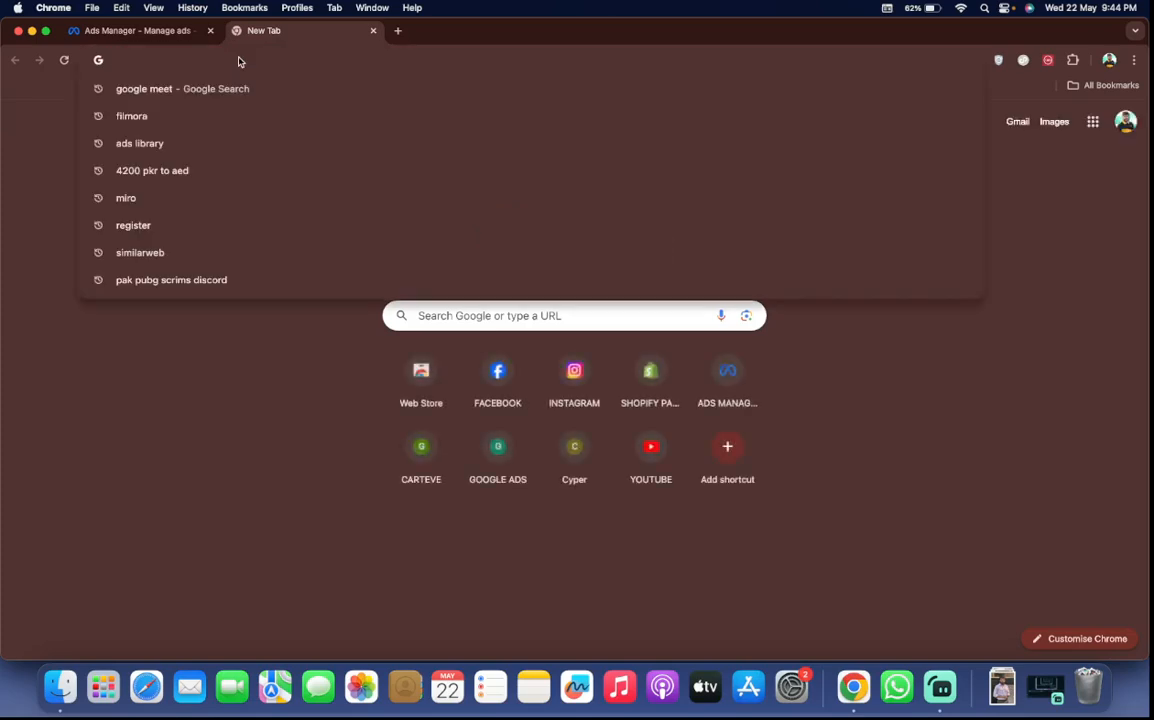
text(cbo vs abo.)
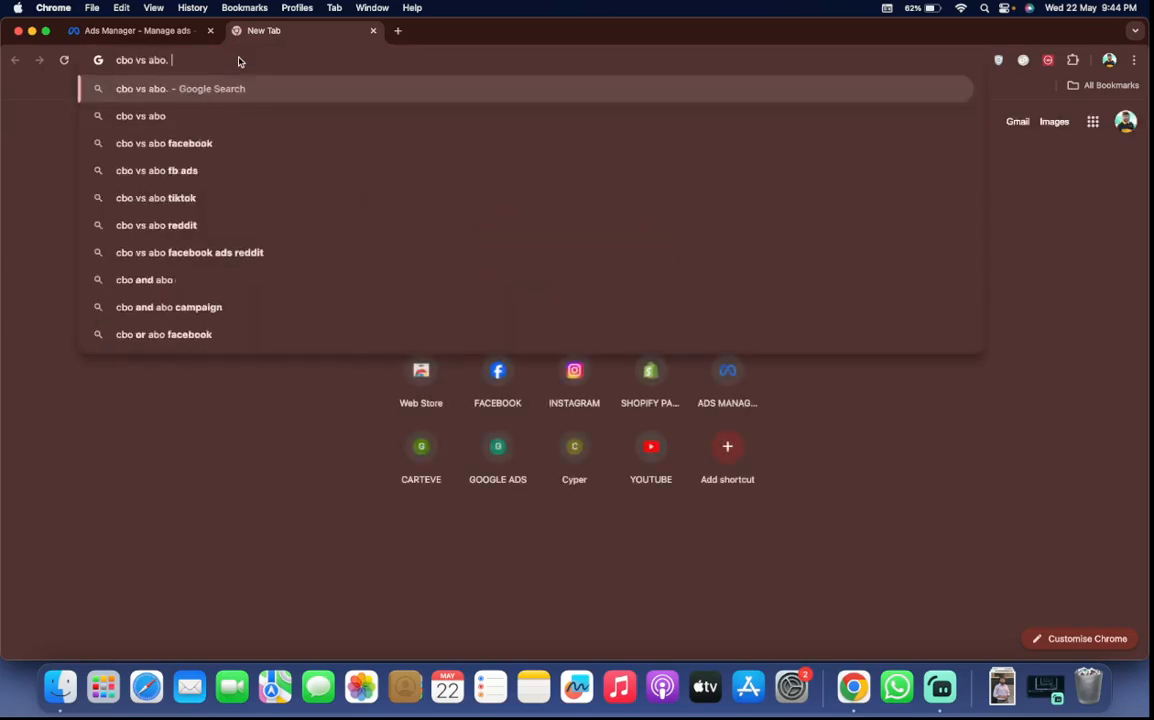
key(Return)
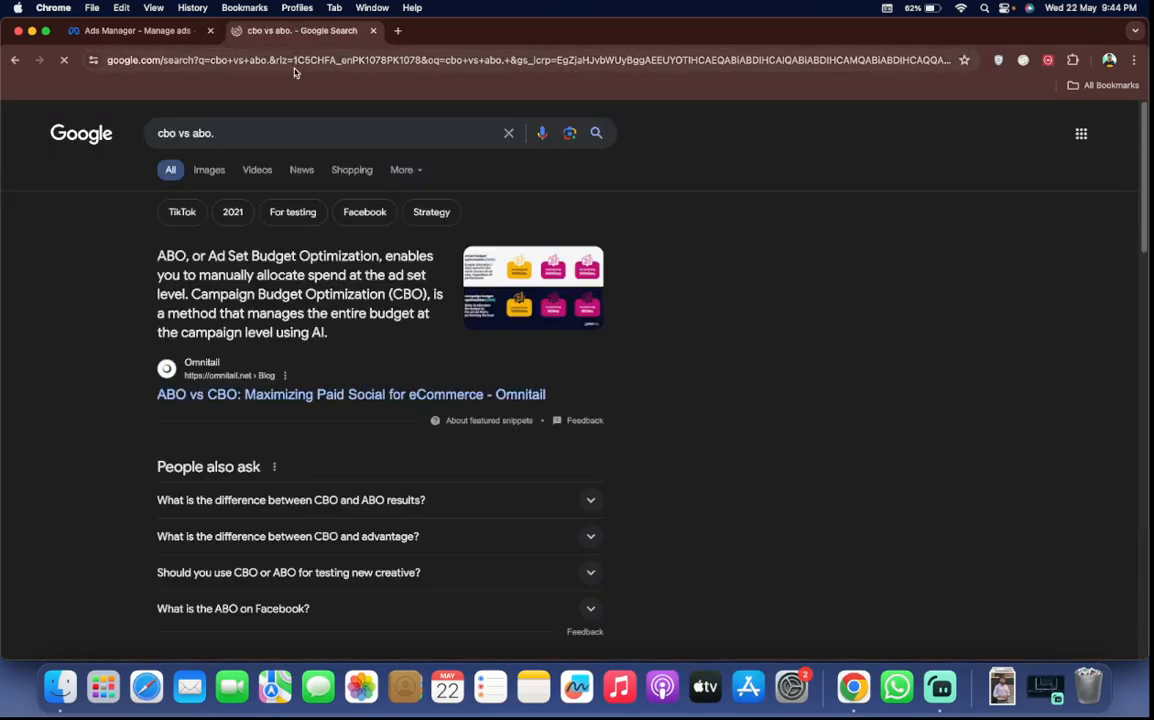
drag(213, 57, 140, 45)
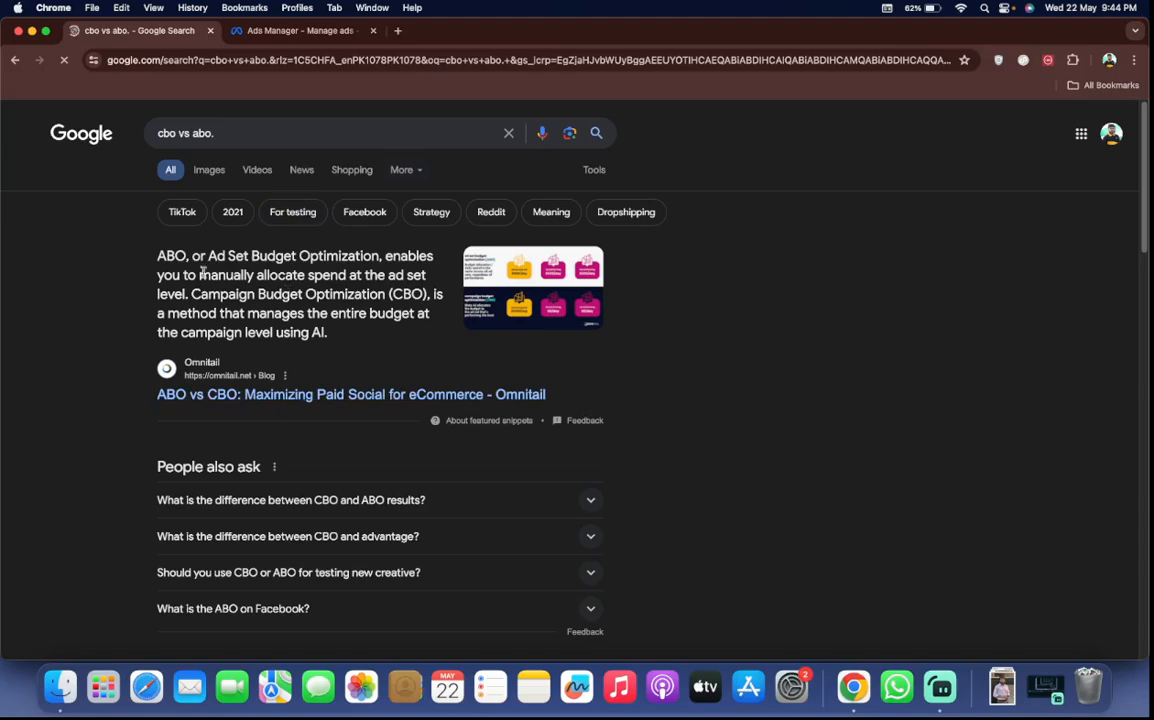
Show the image results for the "cbo vs abo." search
click(210, 172)
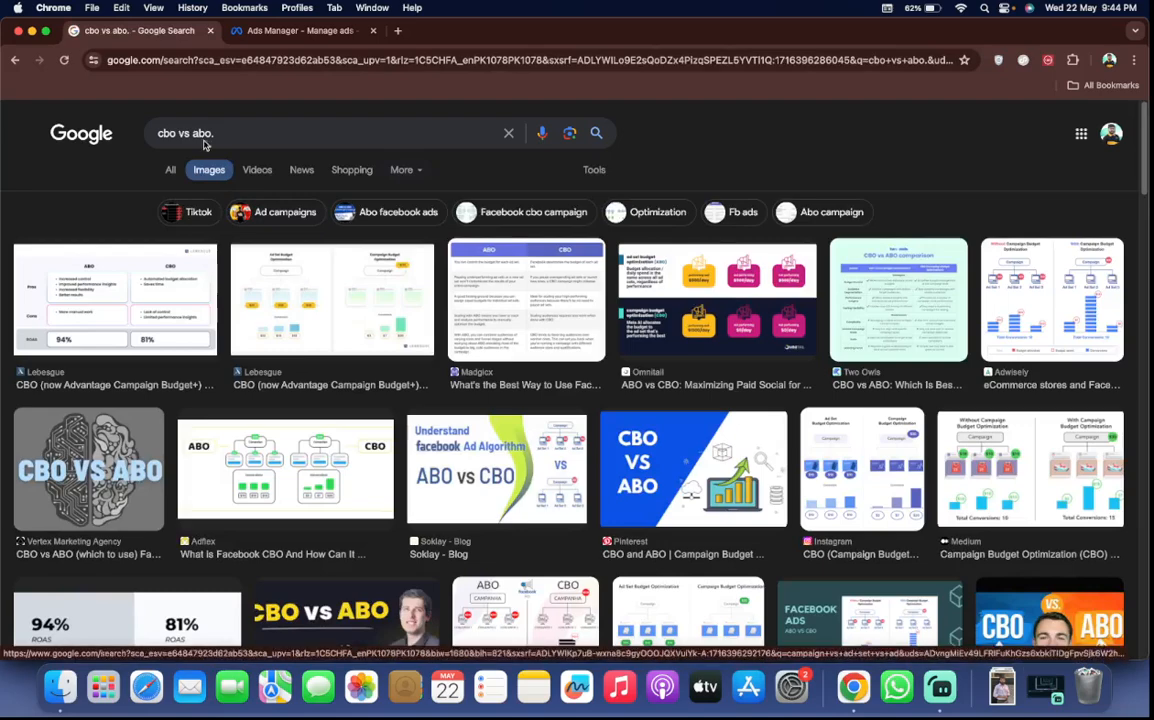
Switch to Ads Manager and open the HANDBAG | 17 APRIL | ABO campaign's editor at the ADSET 1 OPEN ad set
click(262, 31)
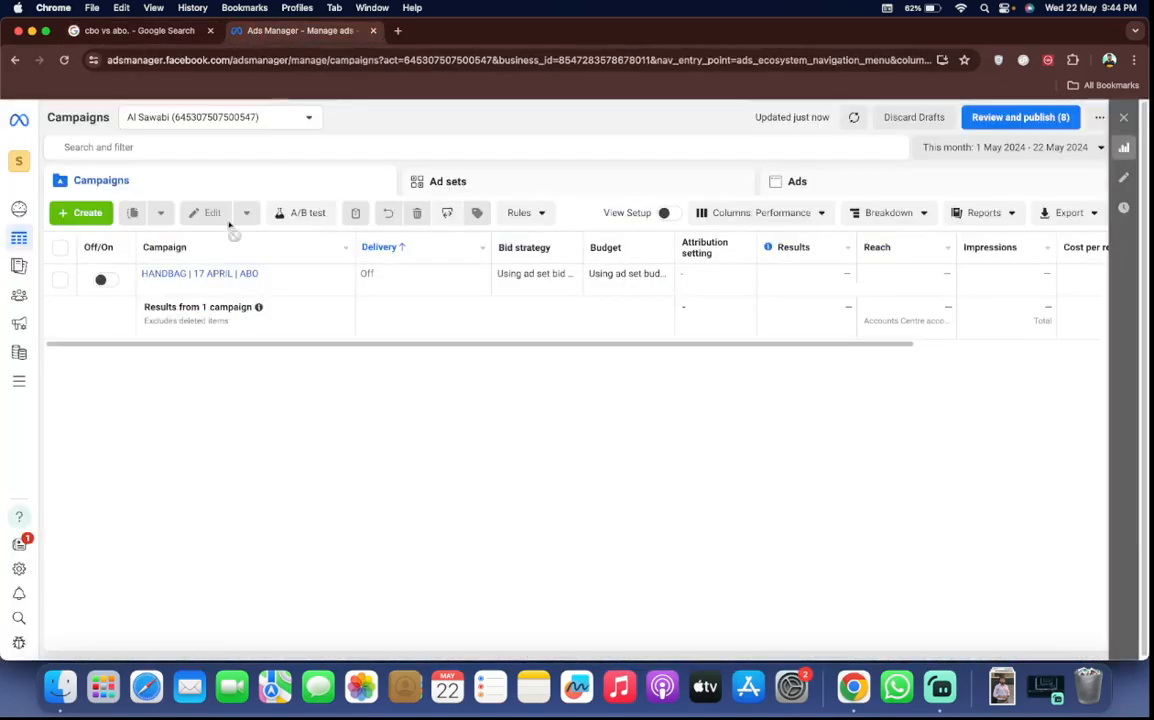
click(220, 289)
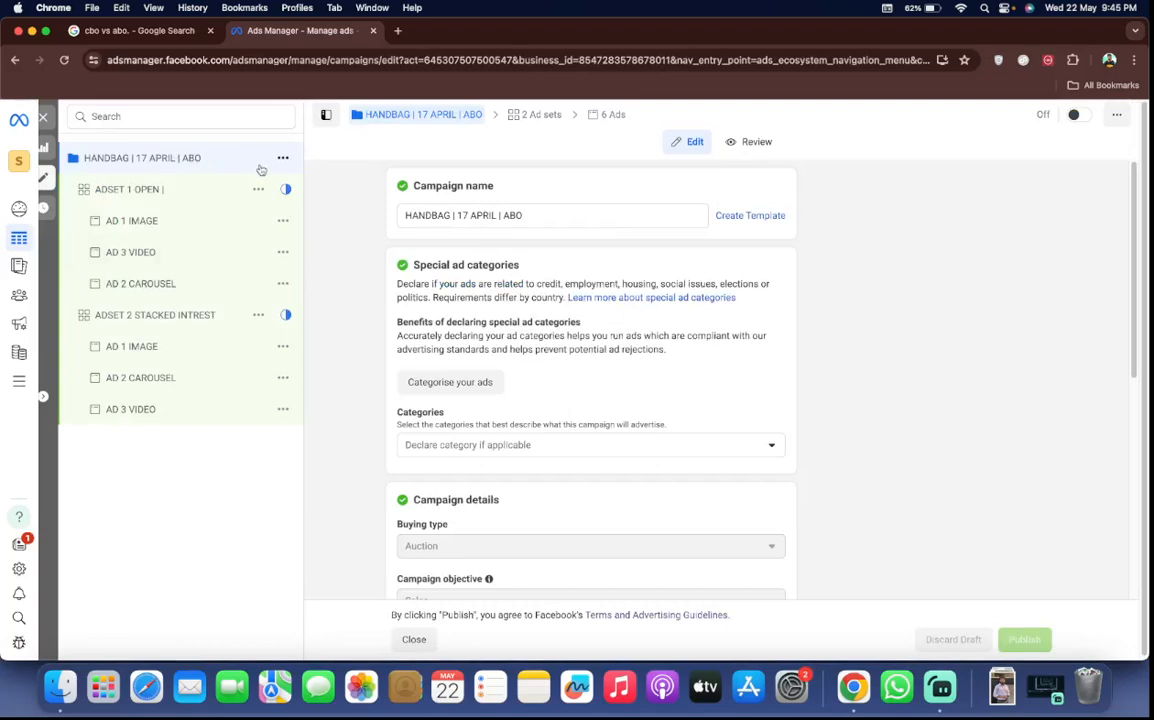
click(129, 200)
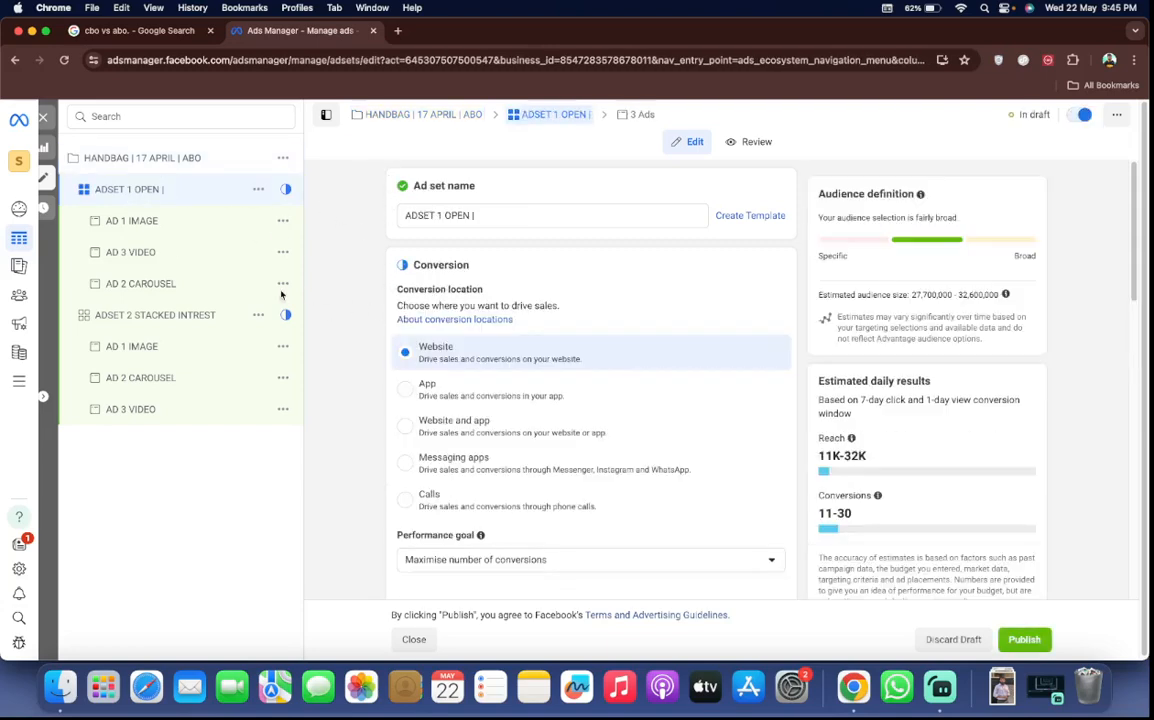
Return to the Google image results and open Adwisely's Campaign Budget Optimization article from its with/without comparison image
click(173, 31)
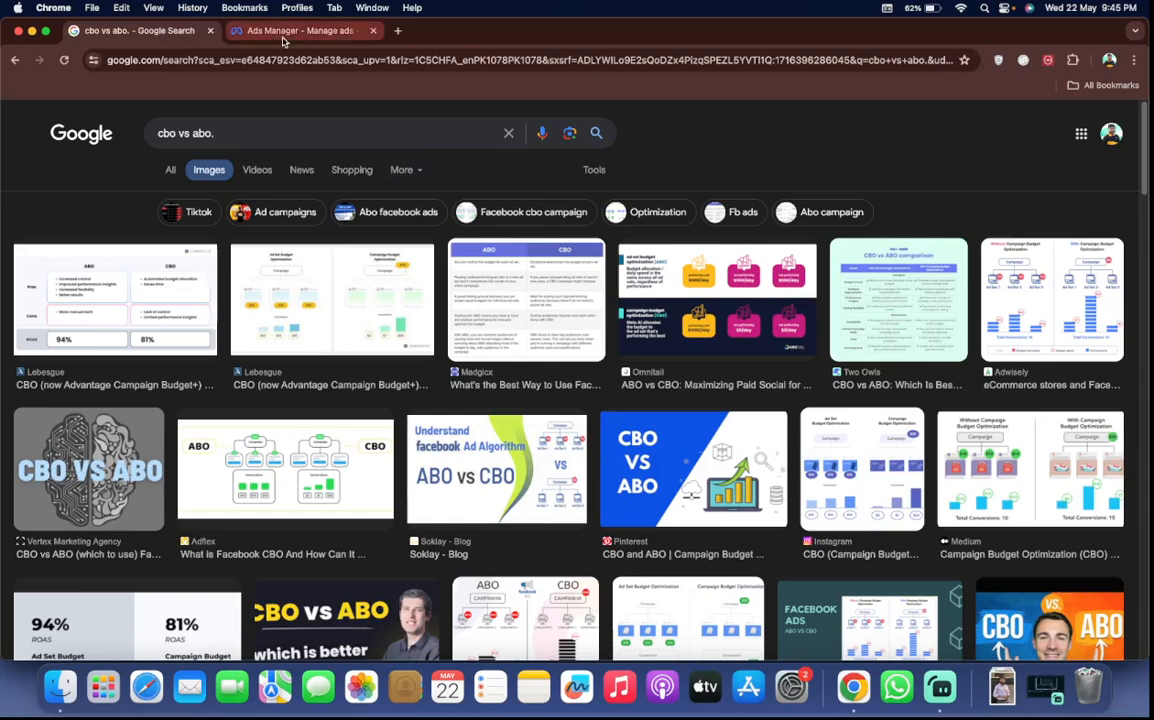
right_click(283, 40)
click(175, 40)
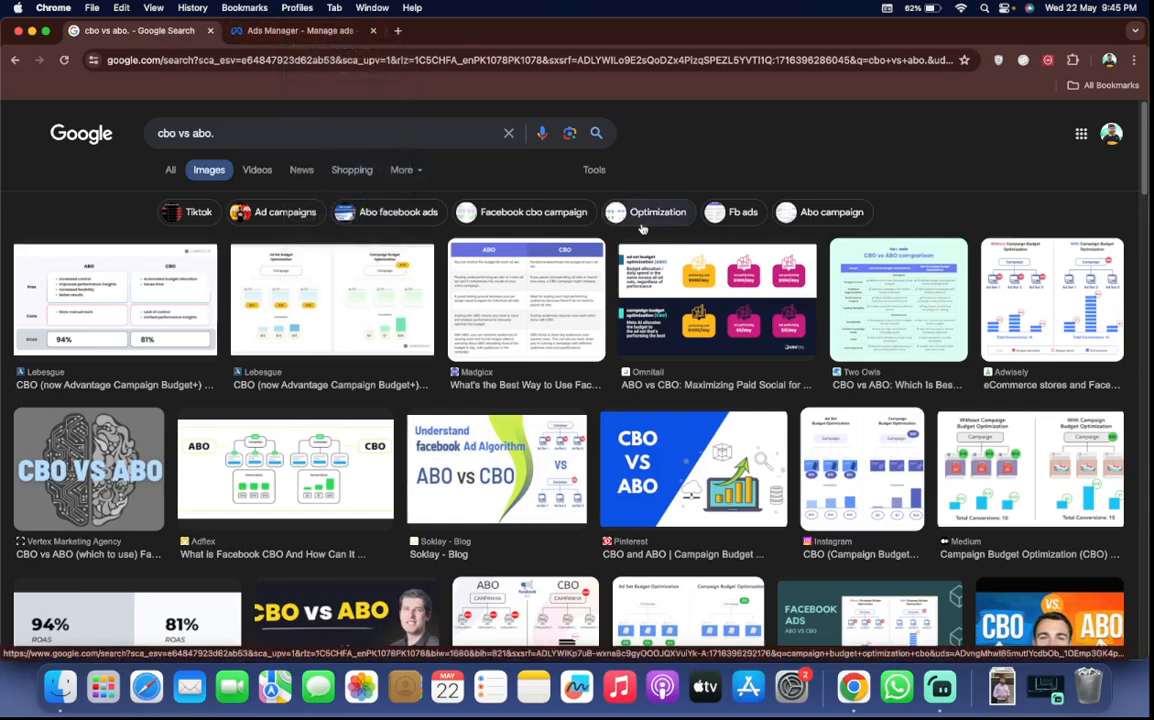
click(1046, 287)
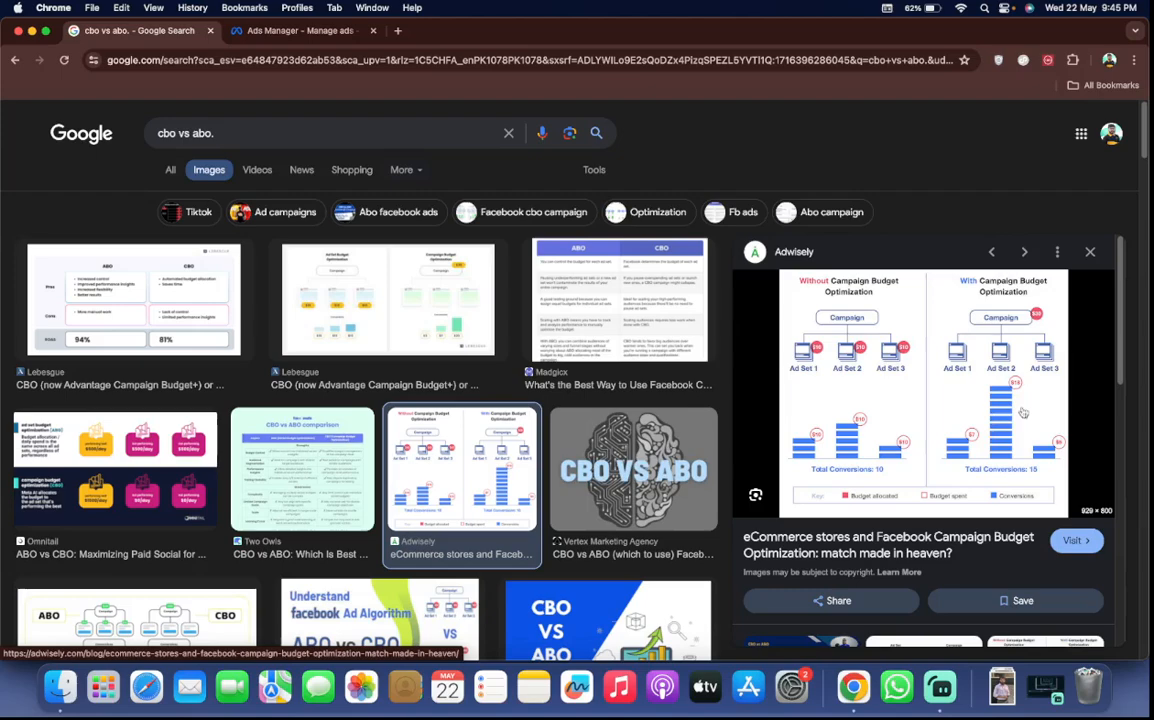
click(831, 380)
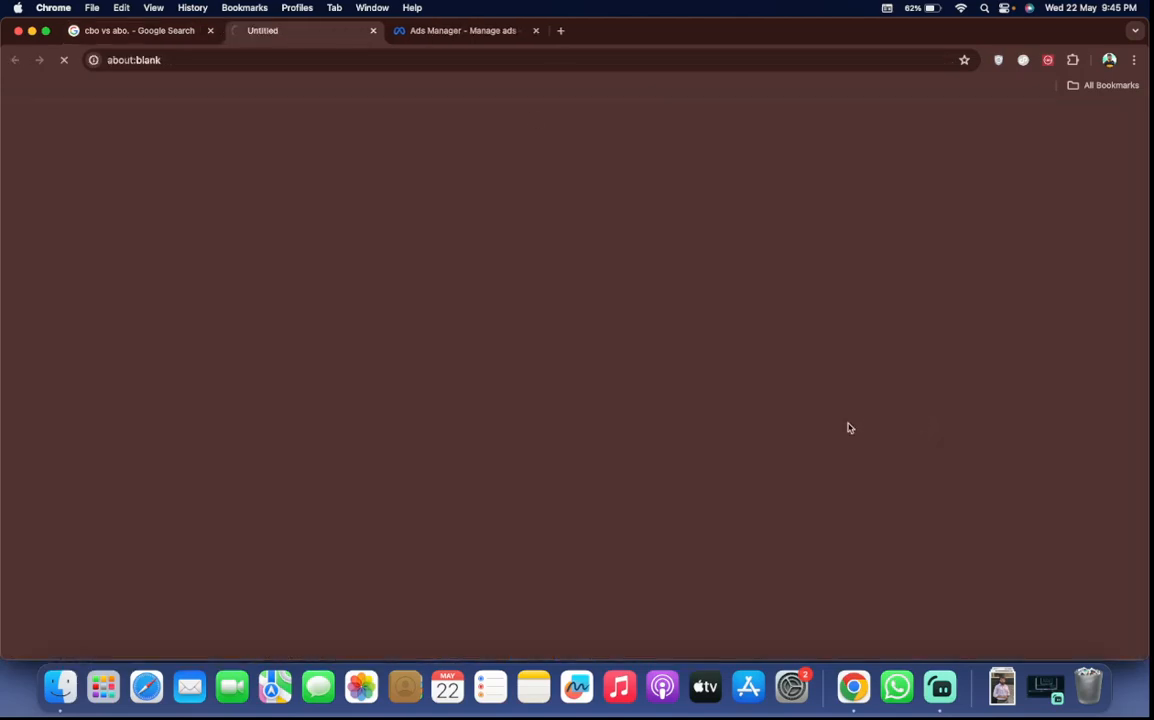
click(204, 32)
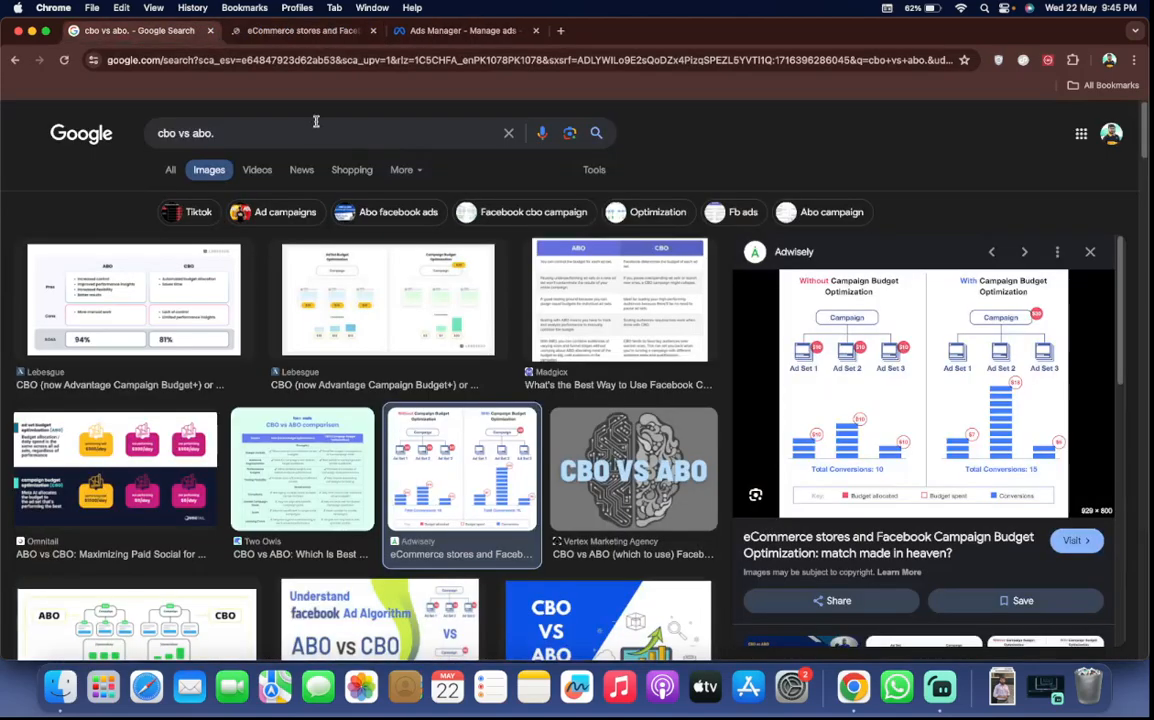
click(290, 30)
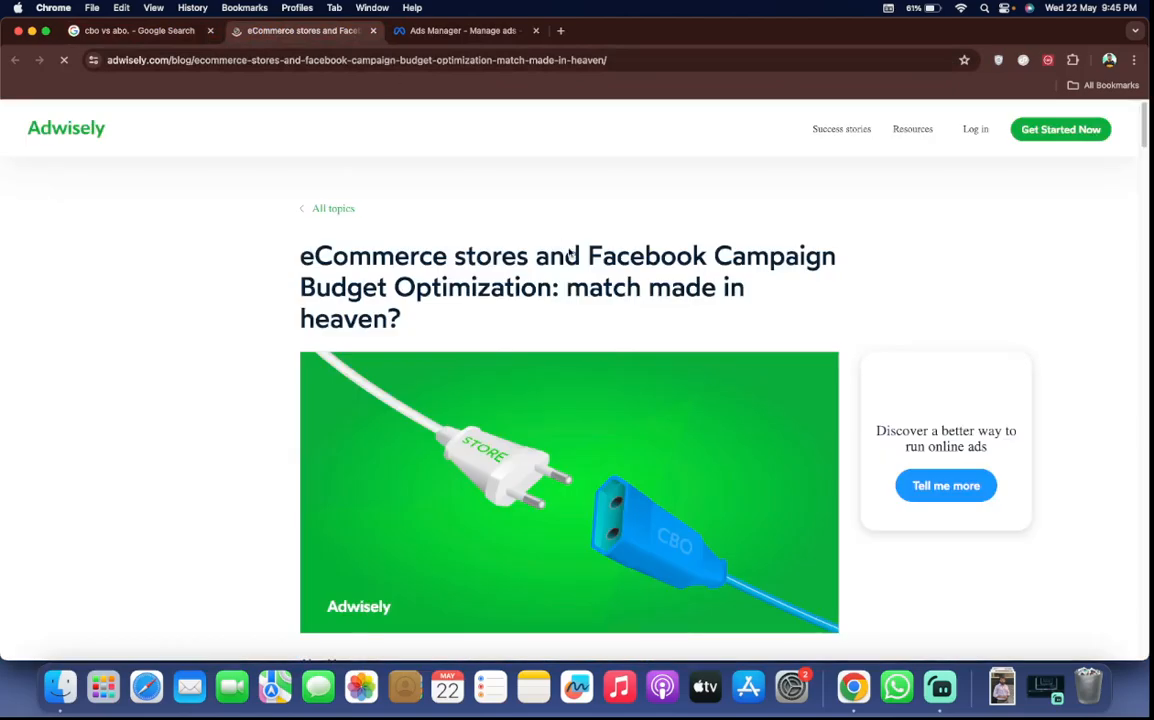
click(455, 30)
click(351, 32)
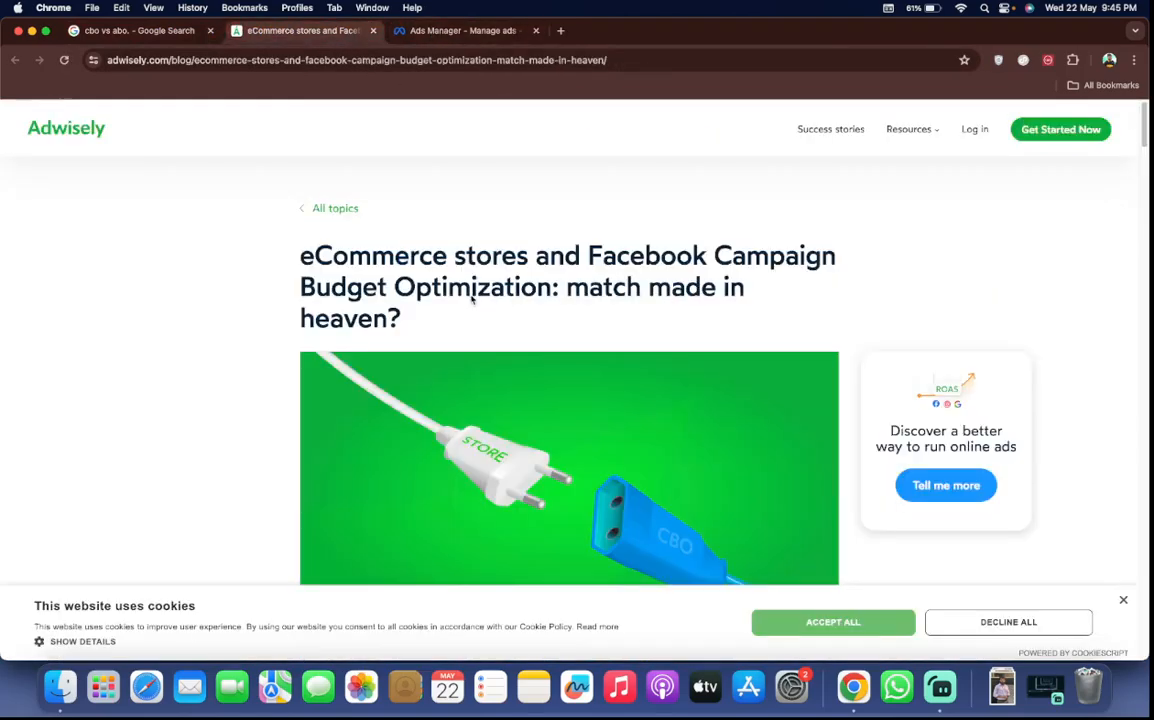
Find the diagram comparing budgets with and without Campaign Budget Optimization in the article, and dismiss the cookie notice without choosing an option
scroll(451, 471, down, 10)
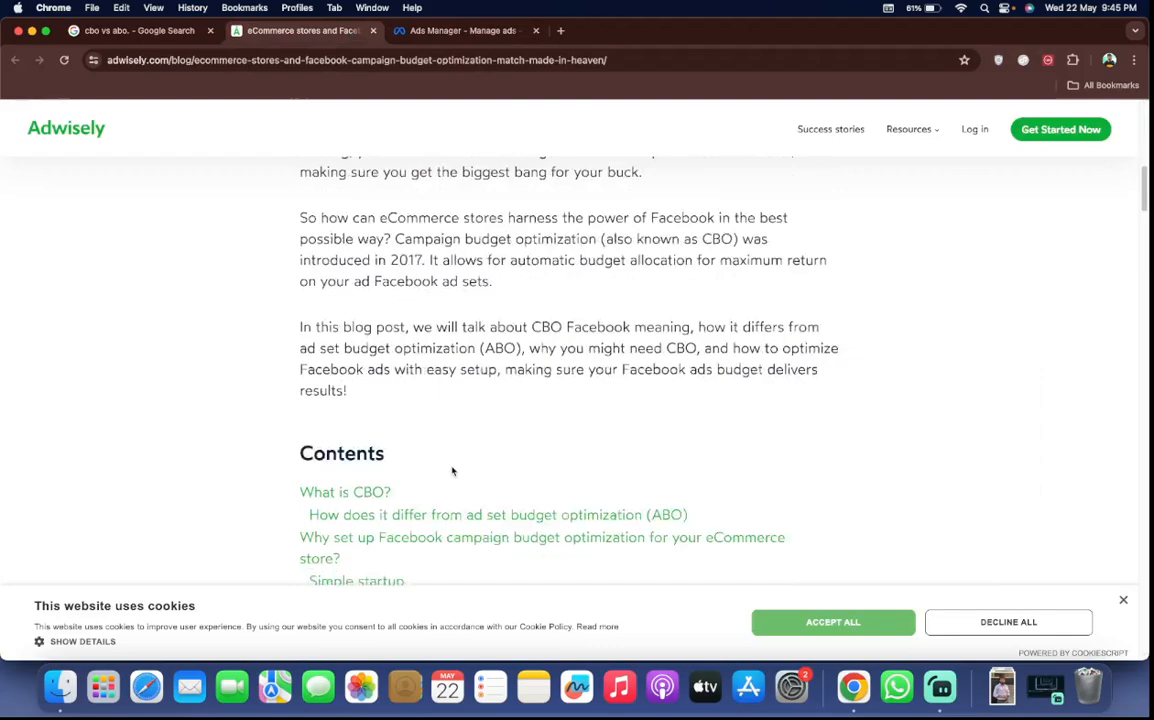
scroll(451, 471, up, 5)
scroll(451, 471, down, 5)
scroll(451, 471, down, 15)
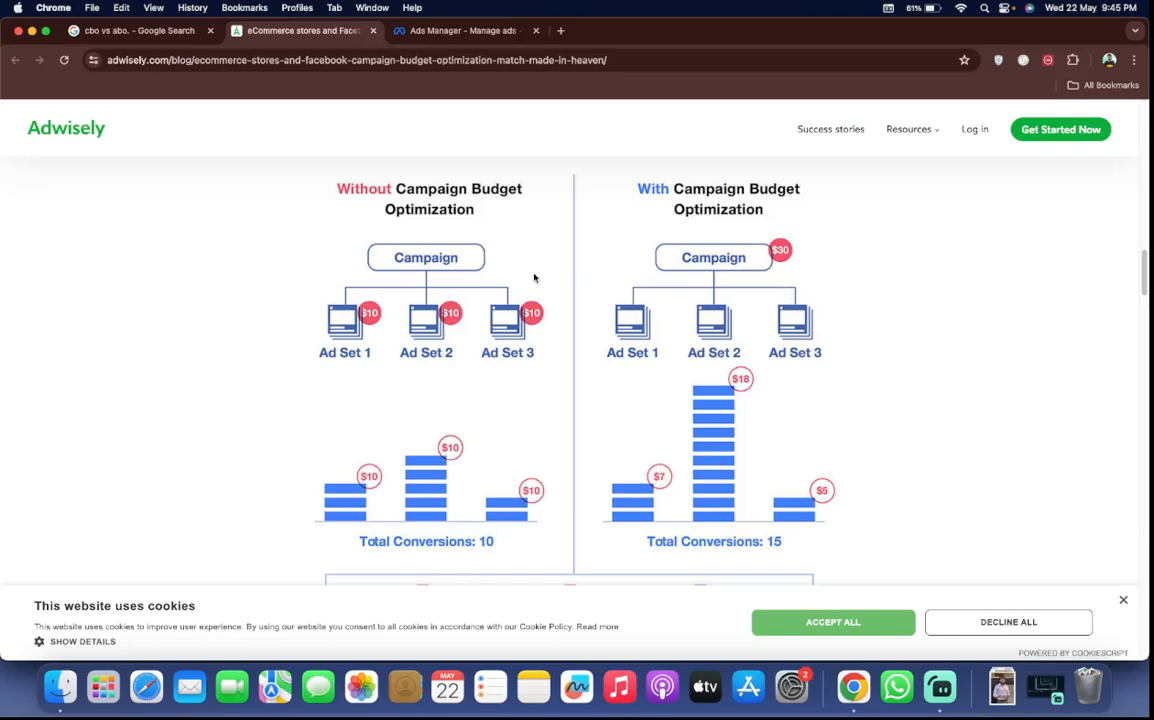
click(1123, 602)
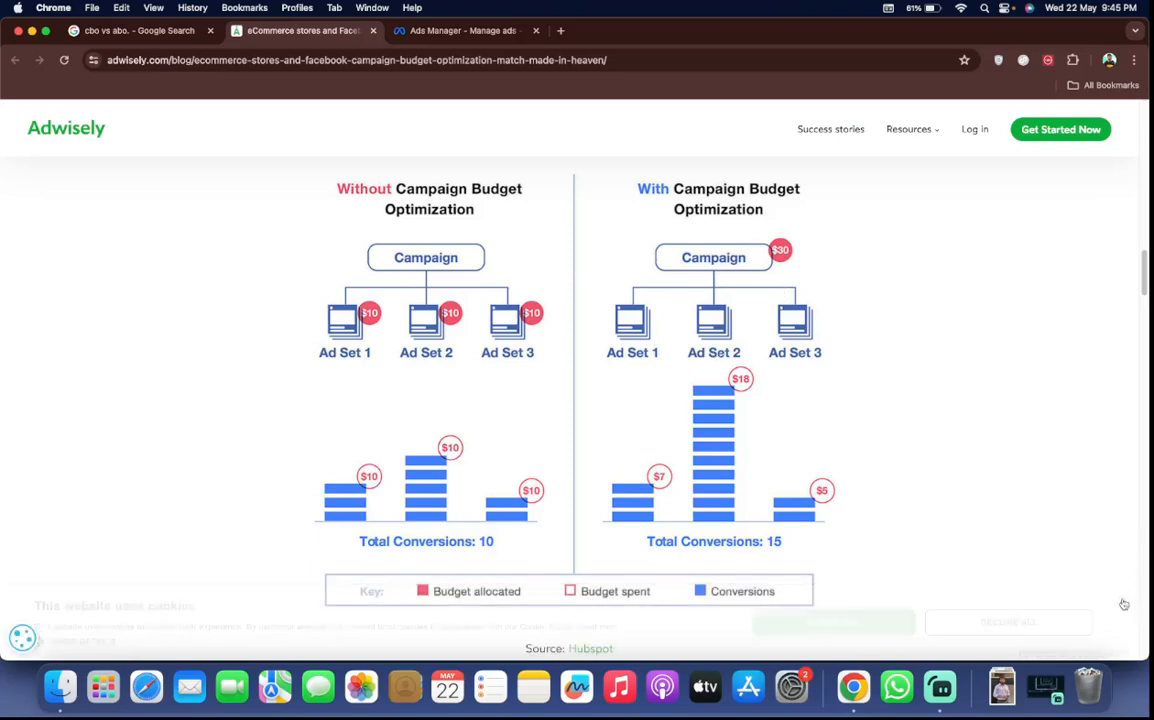